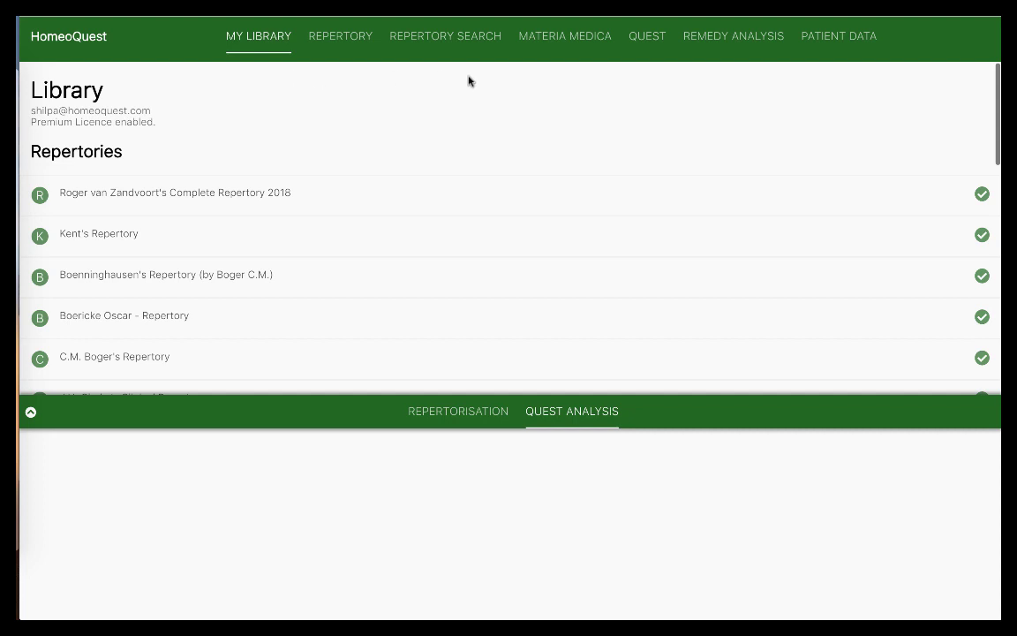
# Step: Switch from the library to the Quest page with its empty search box
pyautogui.click(646, 38)
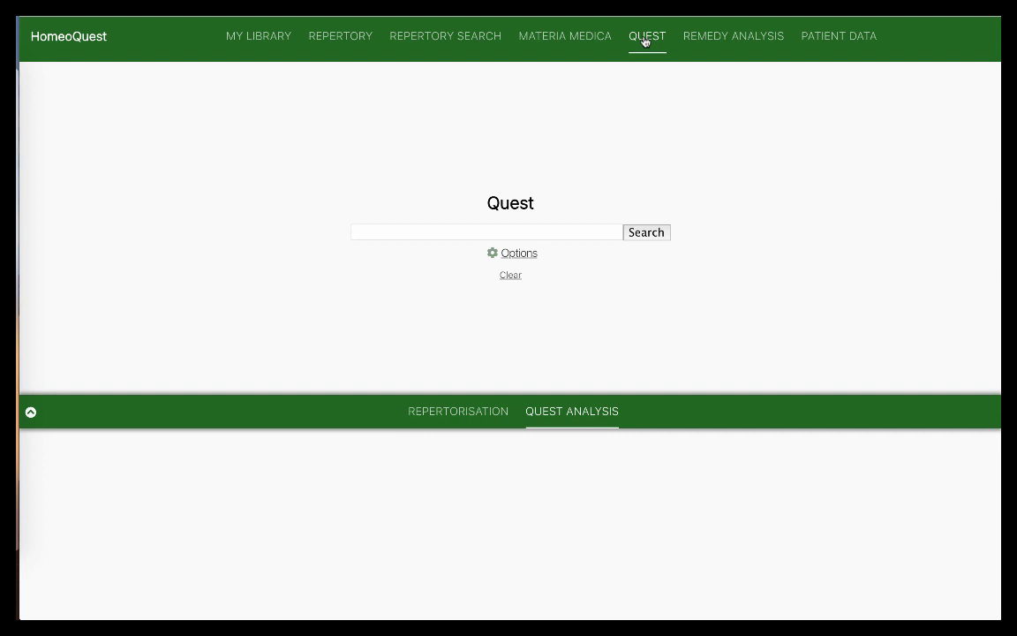
# Step: Show the Patient Data page with the gastritis case text
pyautogui.click(846, 37)
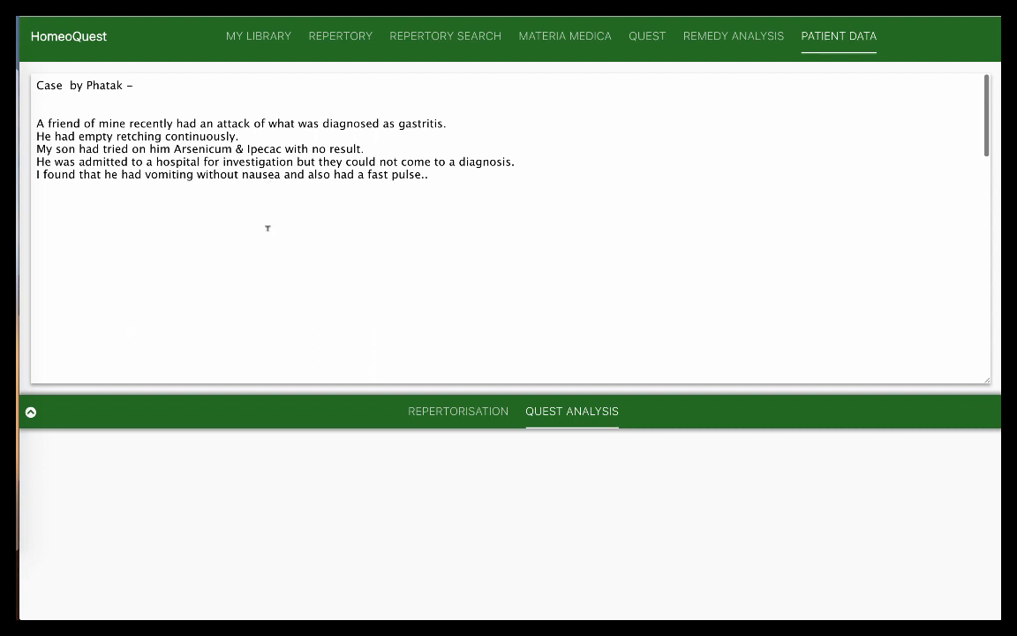
# Step: Read through the case's symptom list, then return to the empty Quest page
pyautogui.scroll(-5, 267, 228)
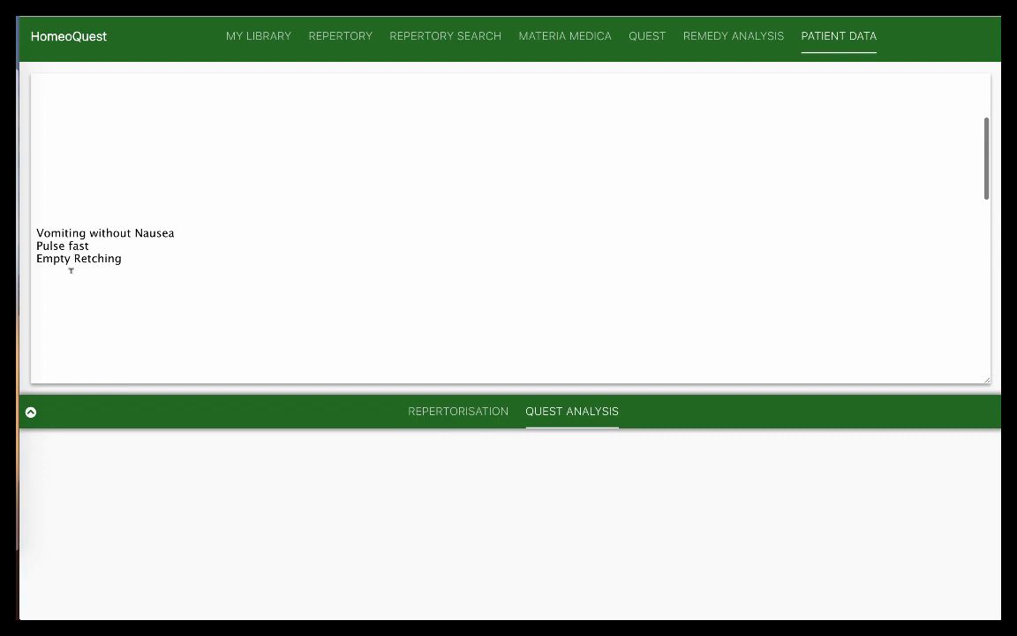
pyautogui.scroll(1, 71, 270)
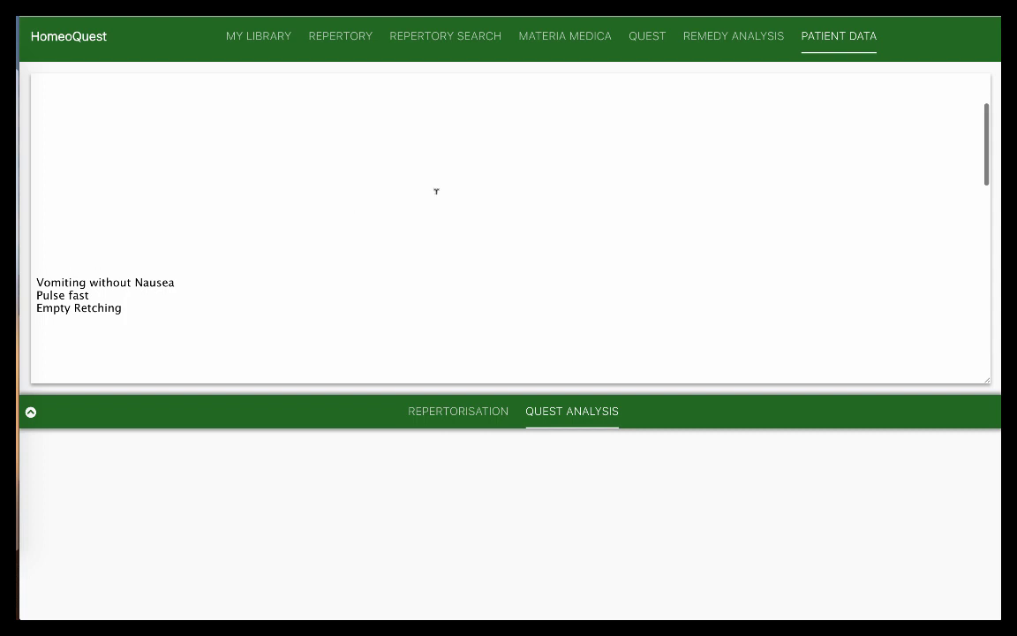
pyautogui.click(645, 39)
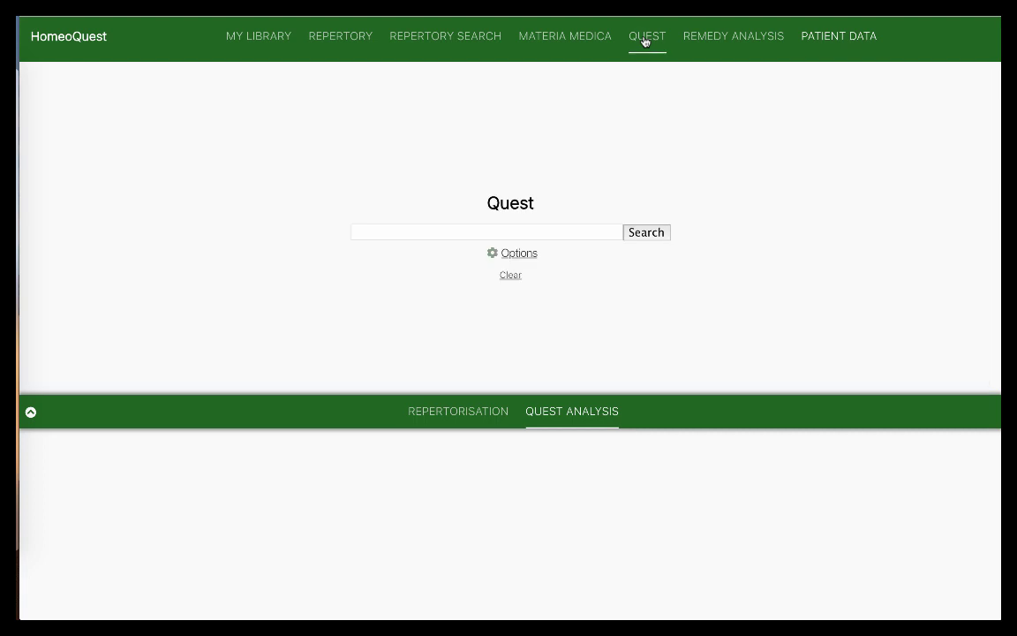
# Step: Search for 'vomit without nausea' and show its repertorisation grid
pyautogui.click(409, 231)
pyautogui.write('vomit ')
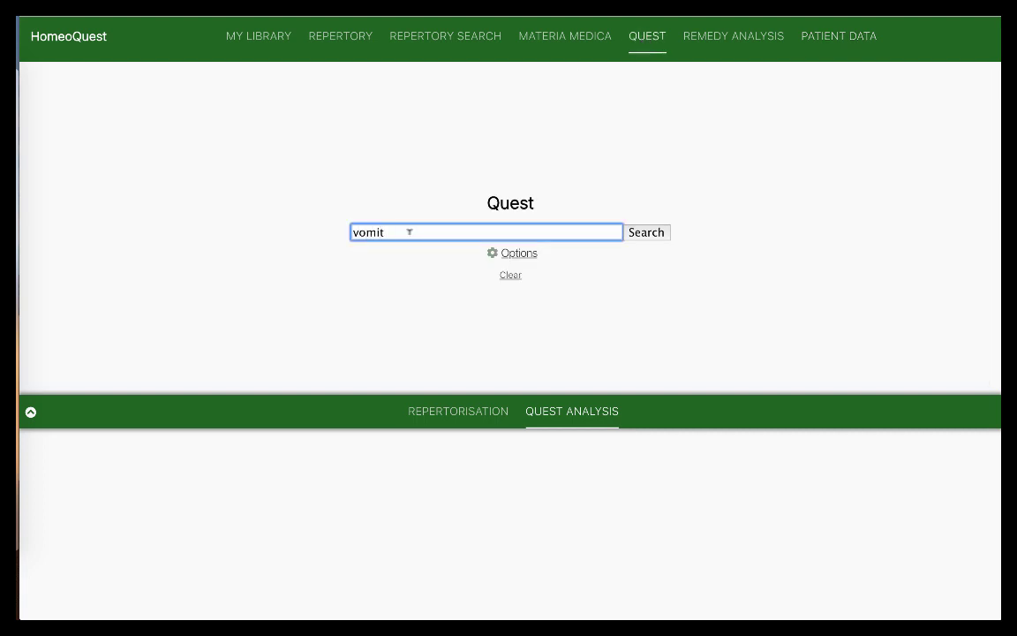
pyautogui.write('without nausea')
pyautogui.press('Return')
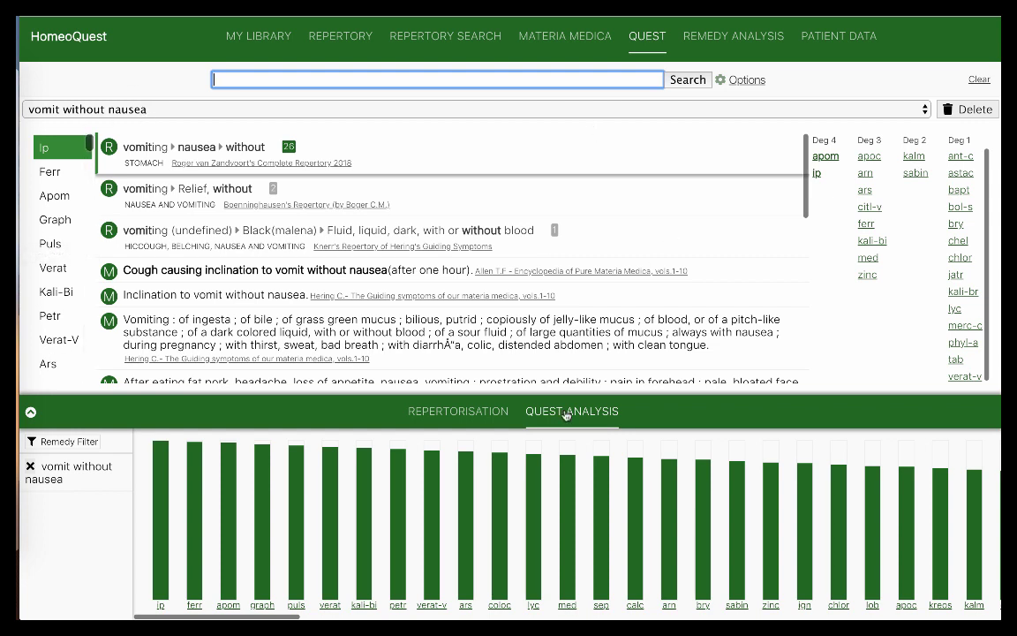
pyautogui.click(461, 415)
pyautogui.click(552, 412)
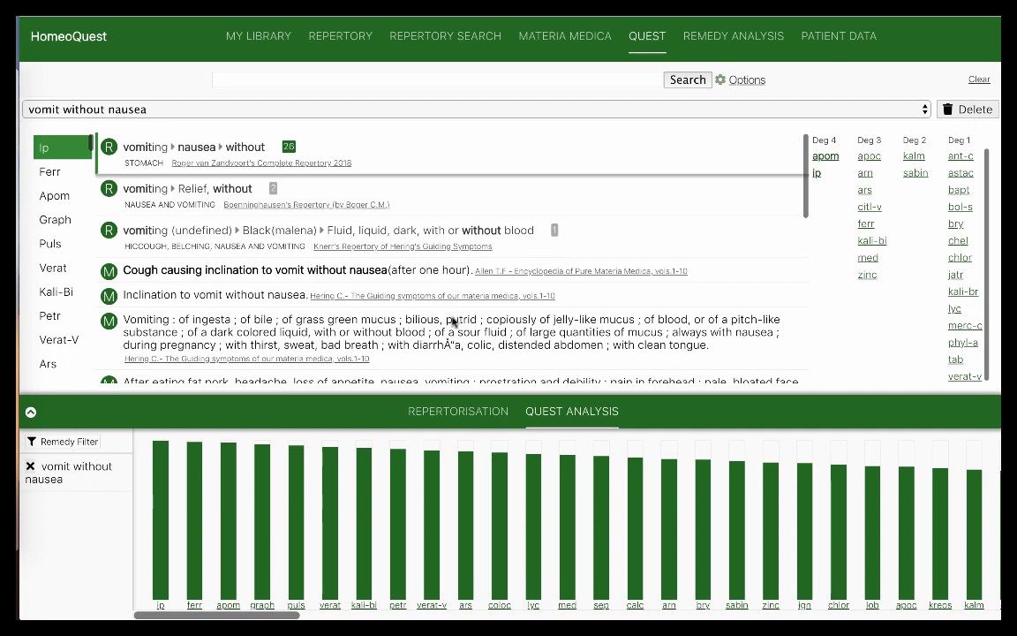
pyautogui.scroll(-1, 412, 290)
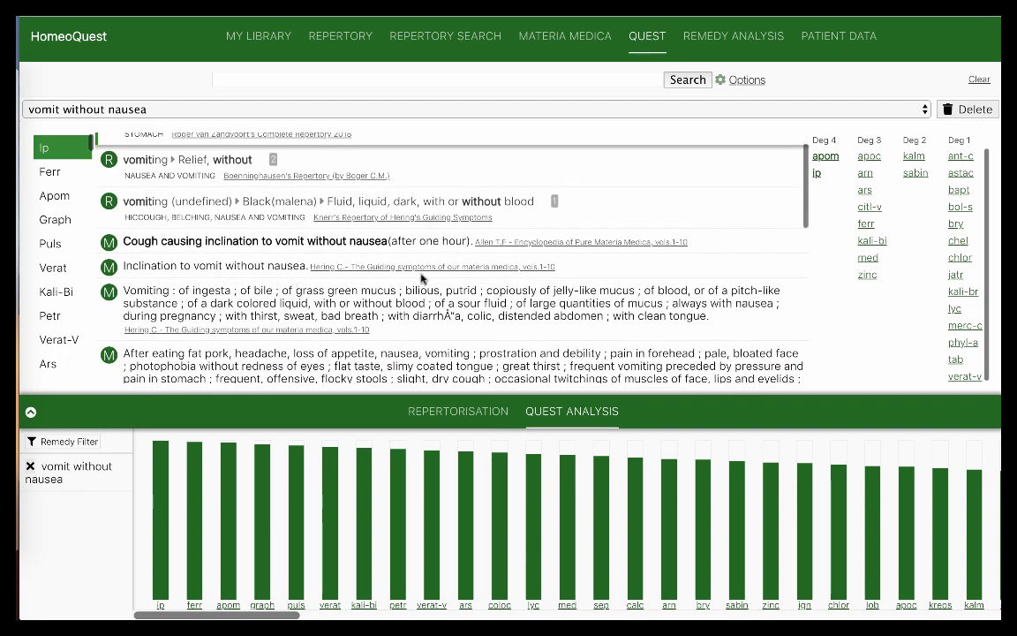
pyautogui.scroll(-2, 437, 279)
pyautogui.scroll(-9, 437, 279)
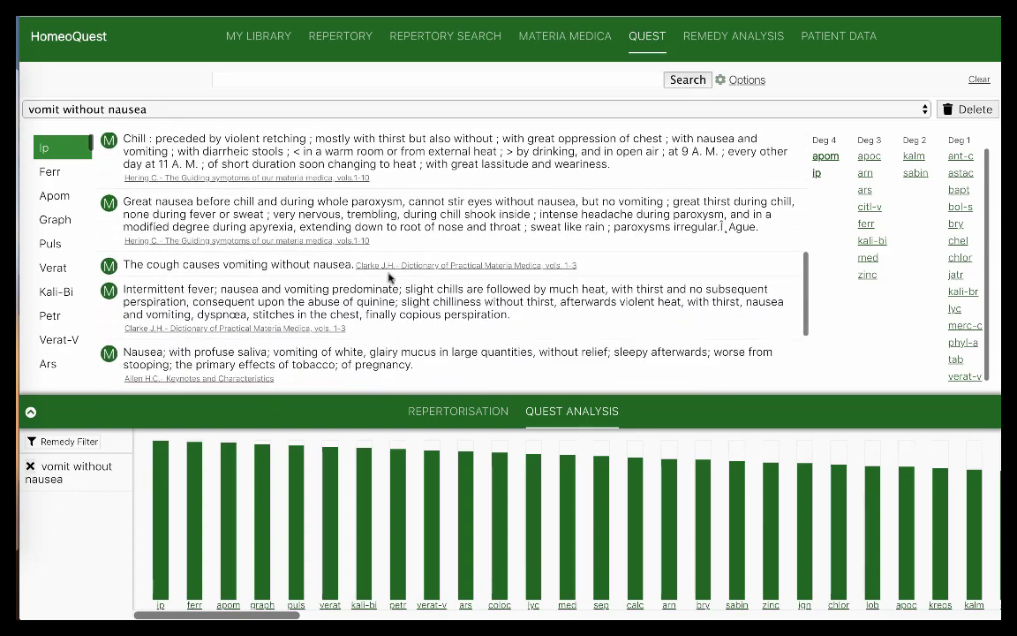
pyautogui.scroll(-3, 523, 289)
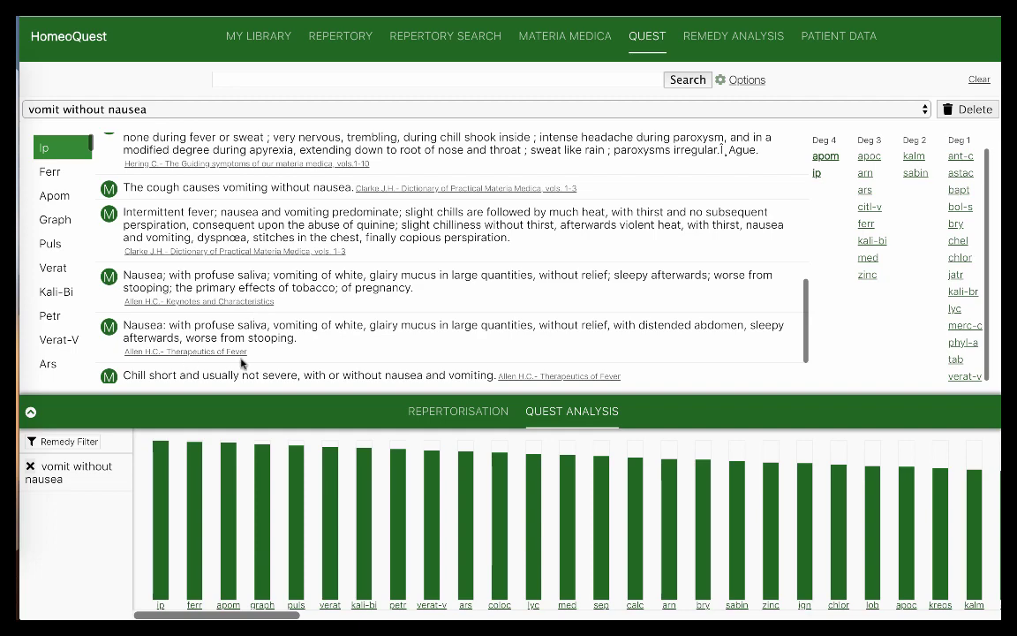
pyautogui.scroll(-2, 239, 353)
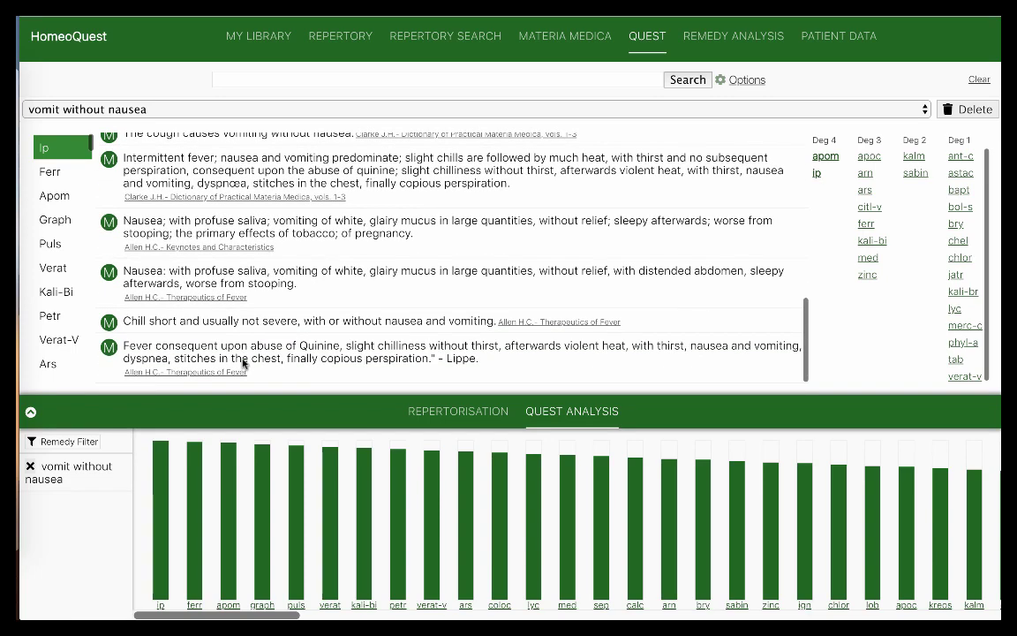
pyautogui.scroll(15, 244, 362)
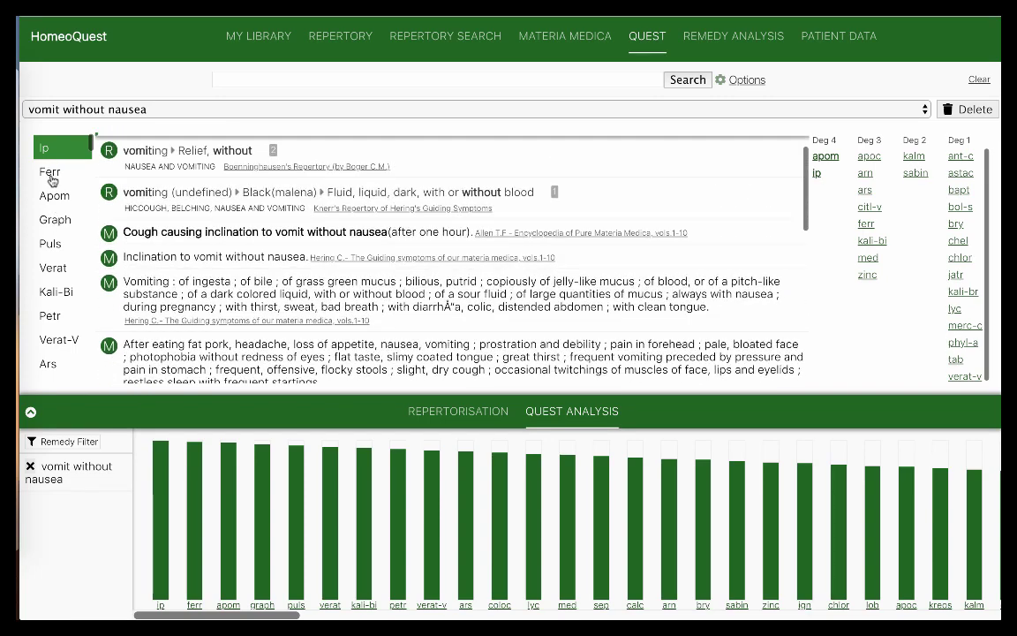
# Step: Show Ferr's matches and select passages on appetite, nausea when rising and eructation
pyautogui.click(50, 174)
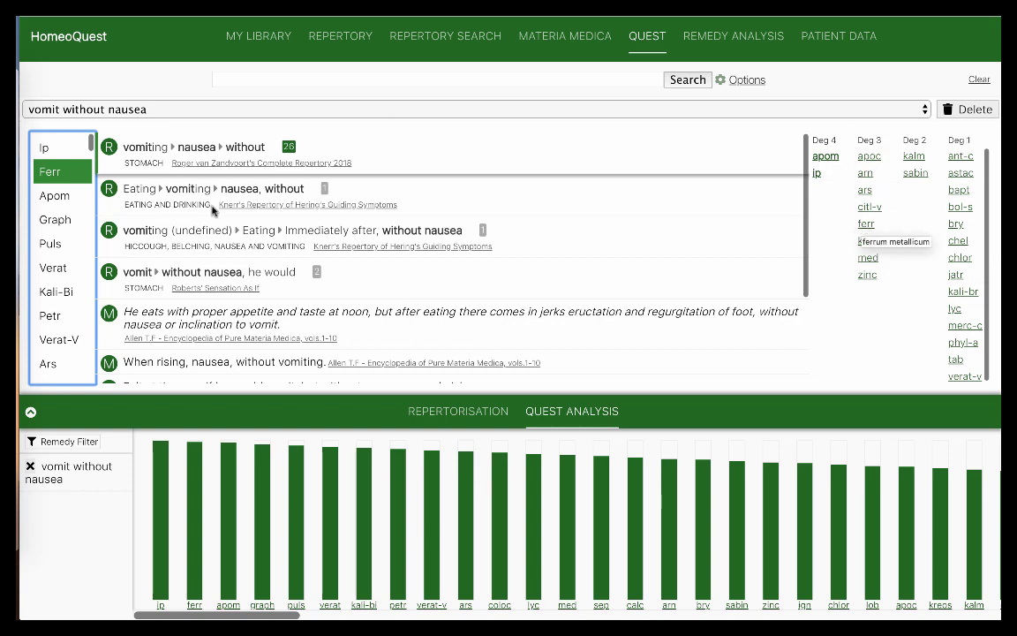
pyautogui.scroll(-2, 255, 245)
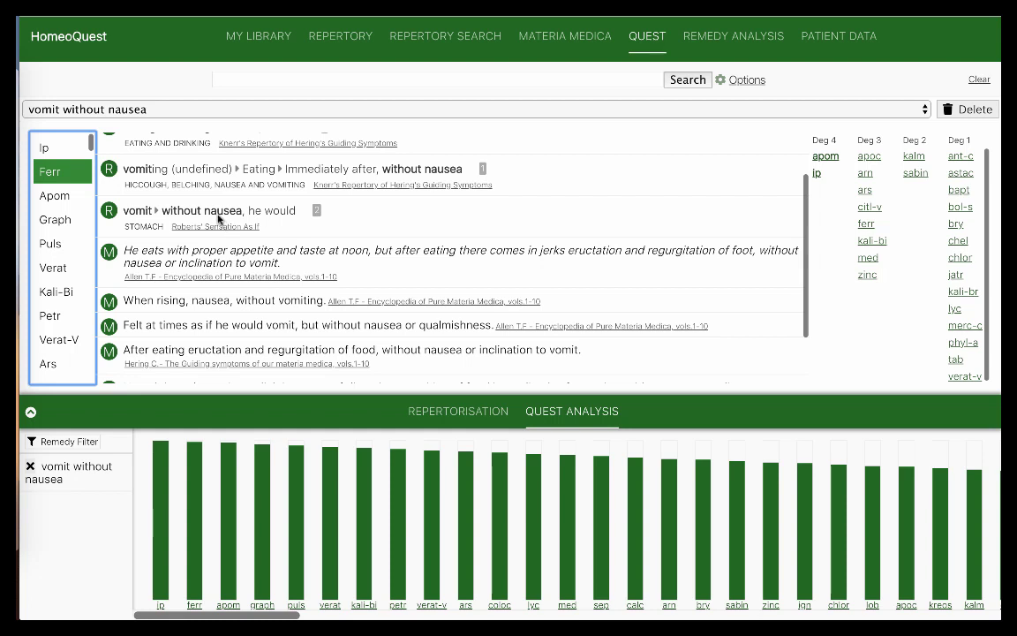
pyautogui.click(231, 262)
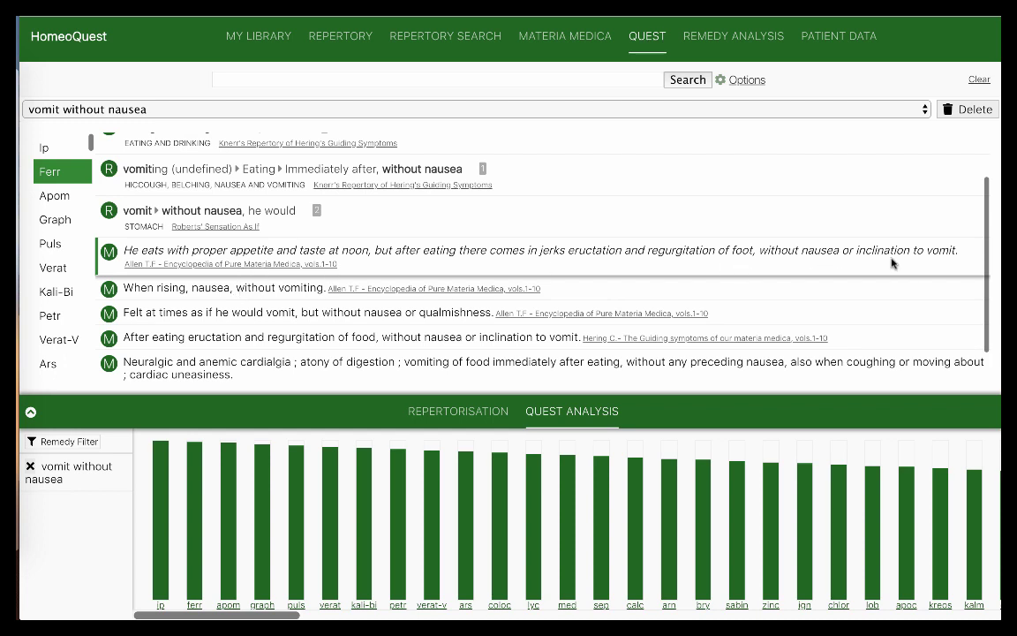
pyautogui.click(295, 288)
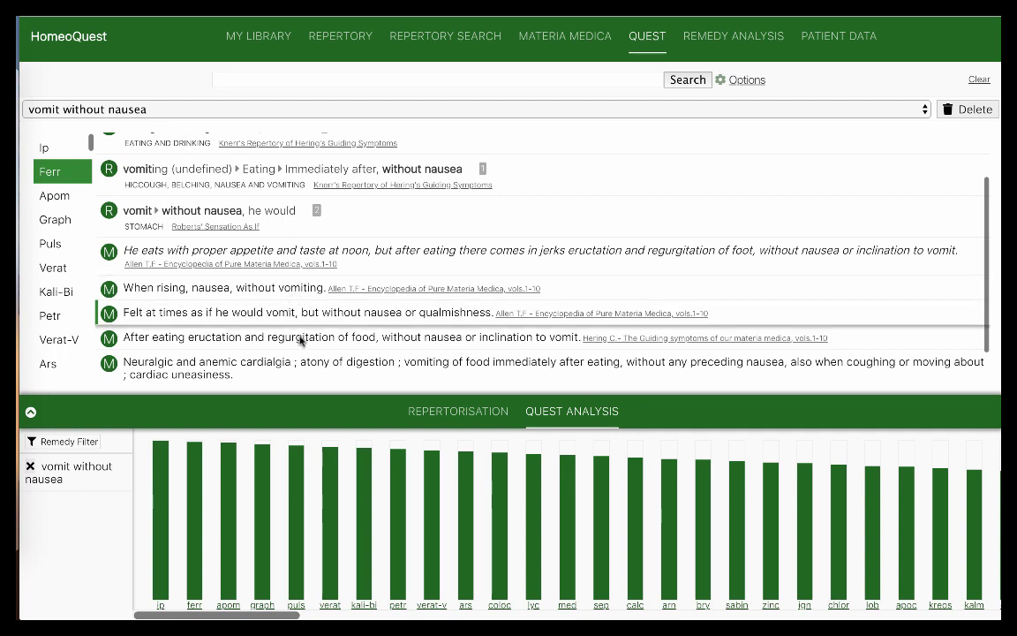
pyautogui.click(302, 338)
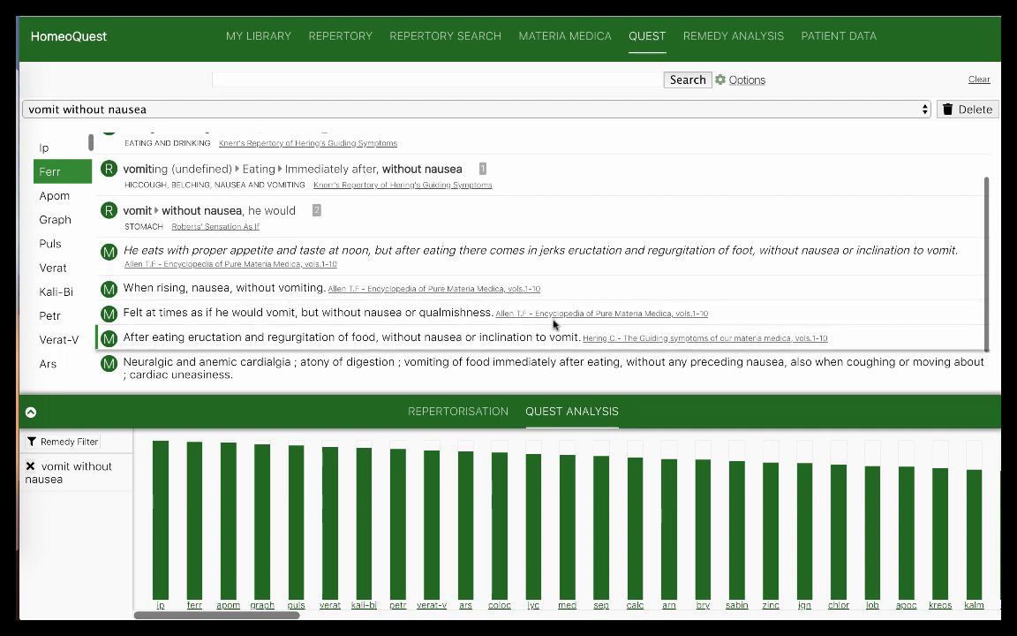
pyautogui.scroll(-1, 554, 325)
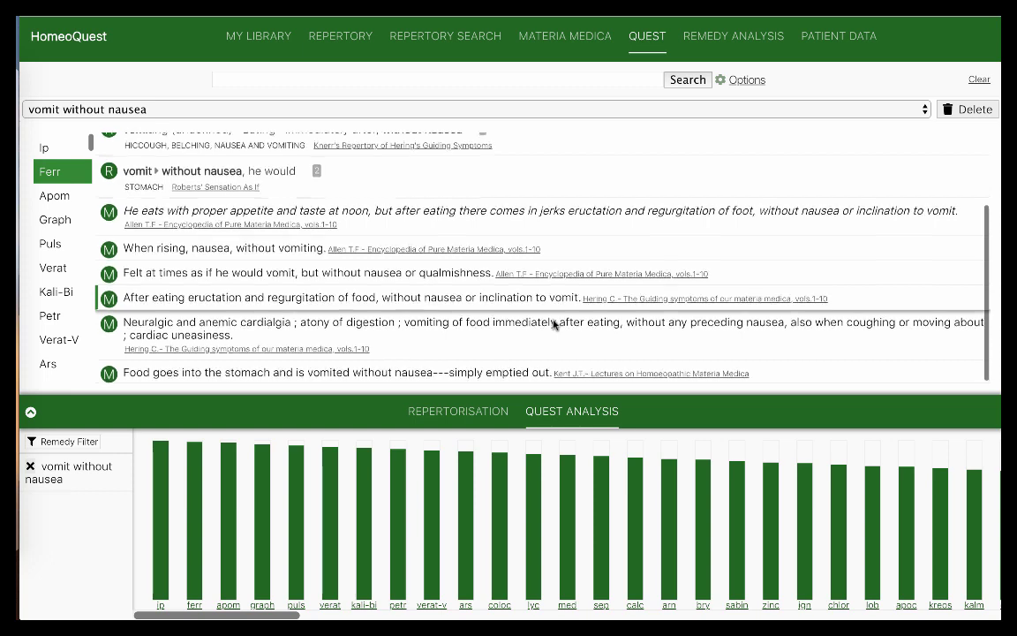
# Step: Check the eructation passage in Hering's Guiding Symptoms and come back to the quest results
pyautogui.click(650, 306)
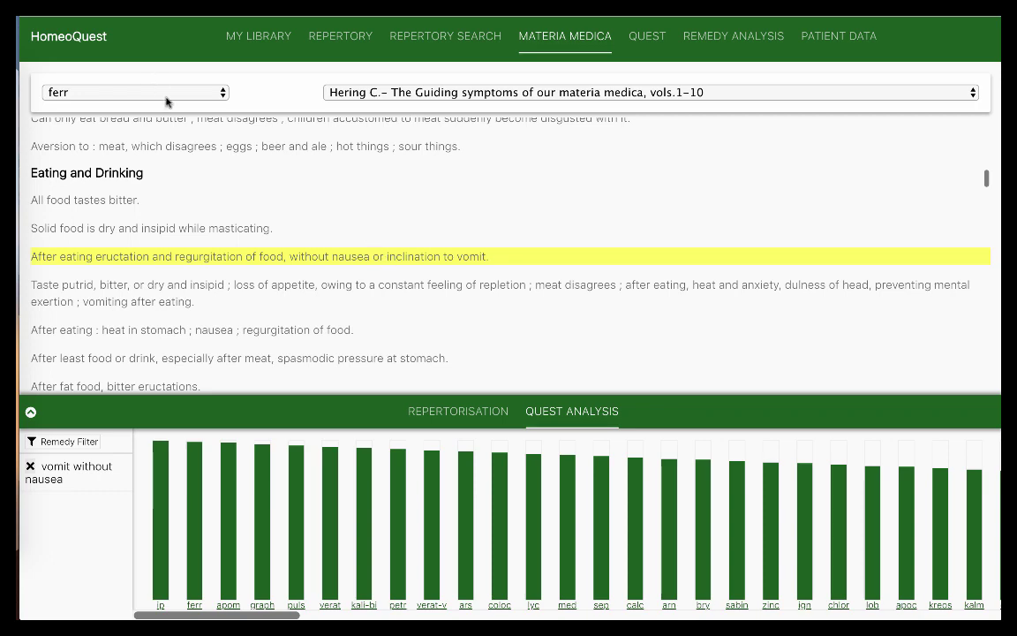
pyautogui.click(629, 35)
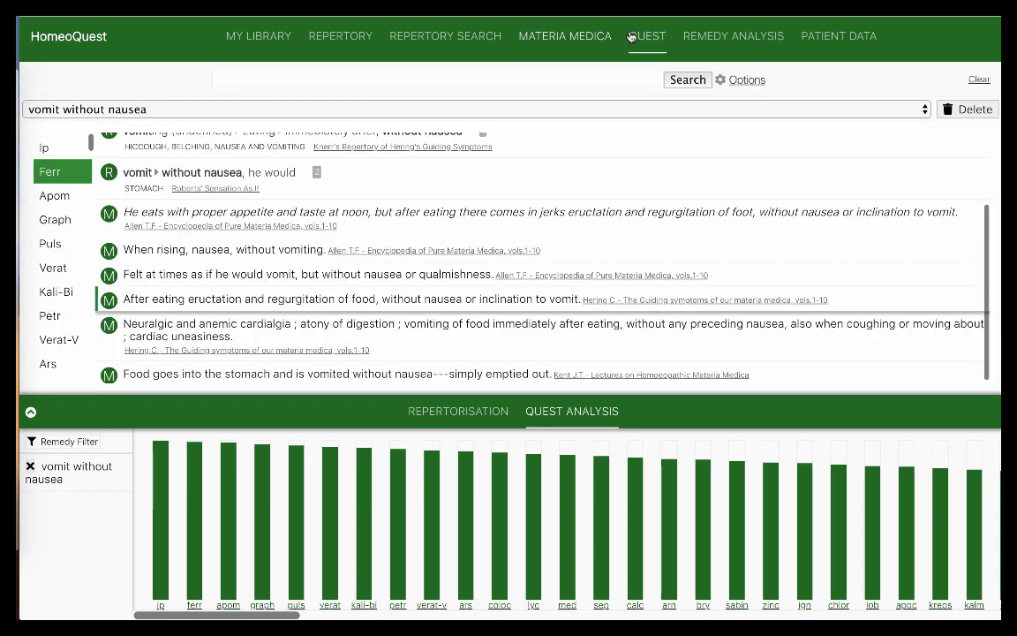
pyautogui.scroll(1, 179, 225)
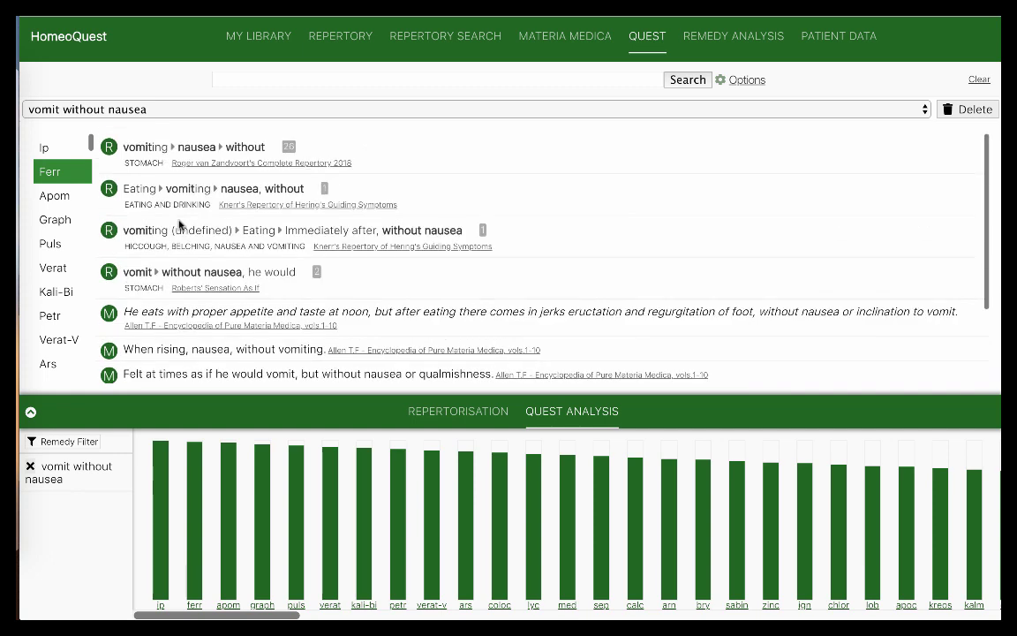
# Step: Compare the nausea-without rubric across Apom, Graph, Verat and Ip, then reopen Patient Data
pyautogui.click(168, 143)
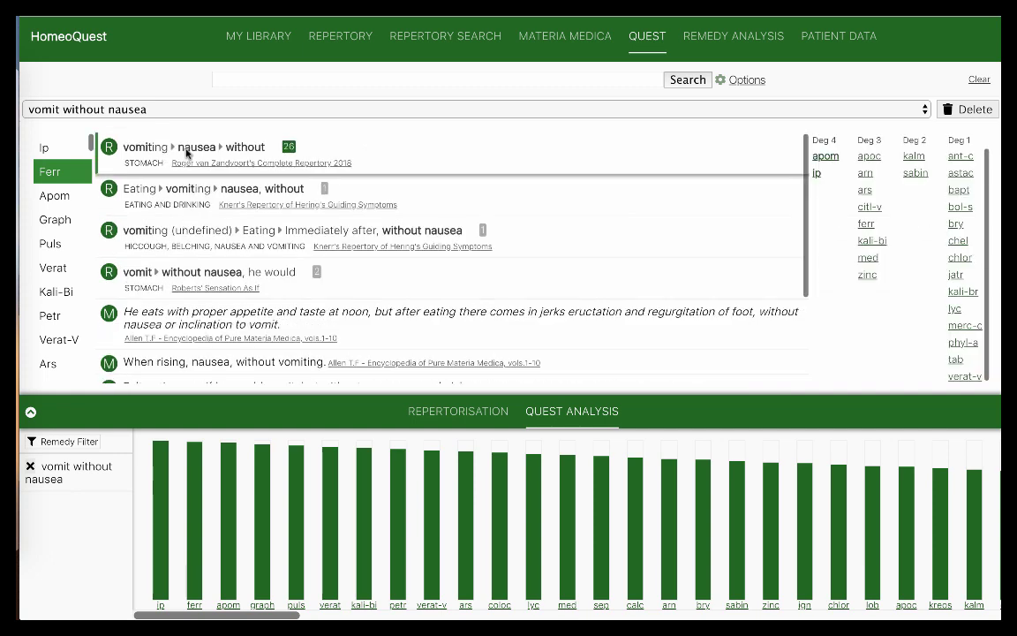
pyautogui.click(68, 202)
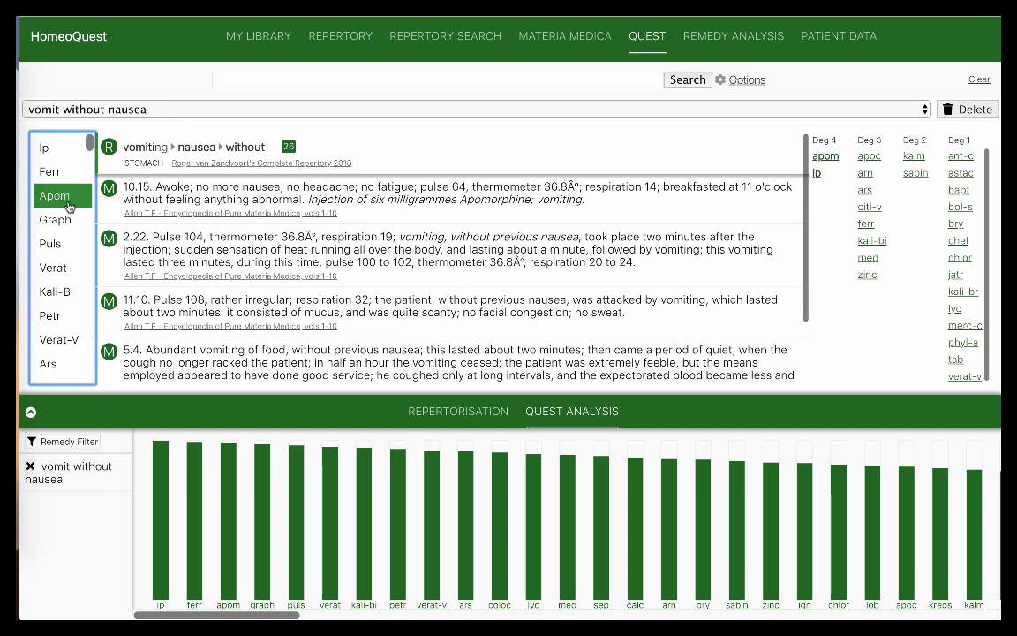
pyautogui.click(59, 225)
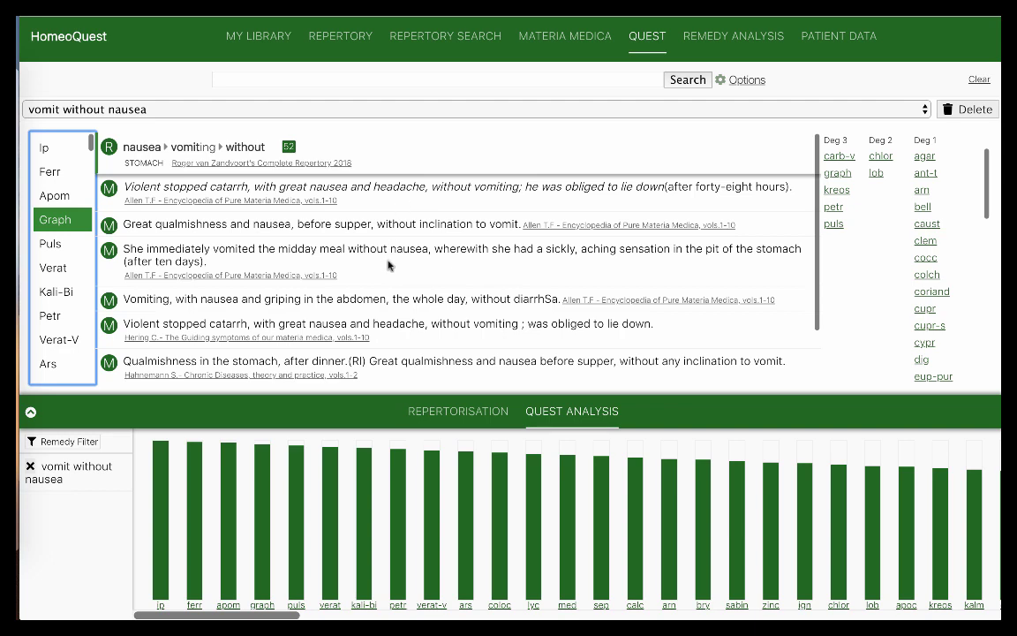
pyautogui.click(49, 265)
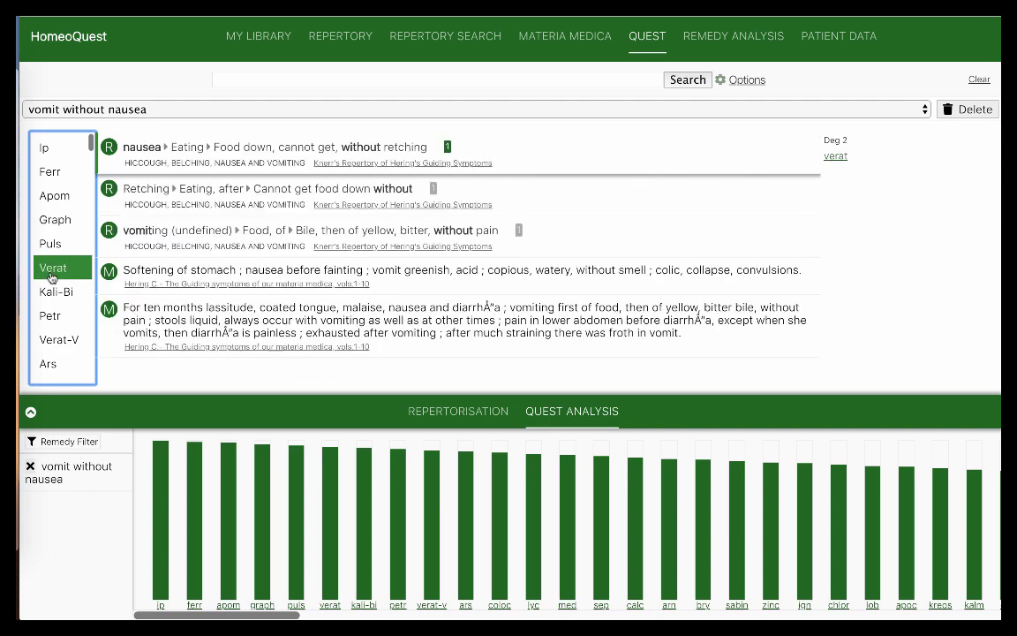
pyautogui.click(51, 148)
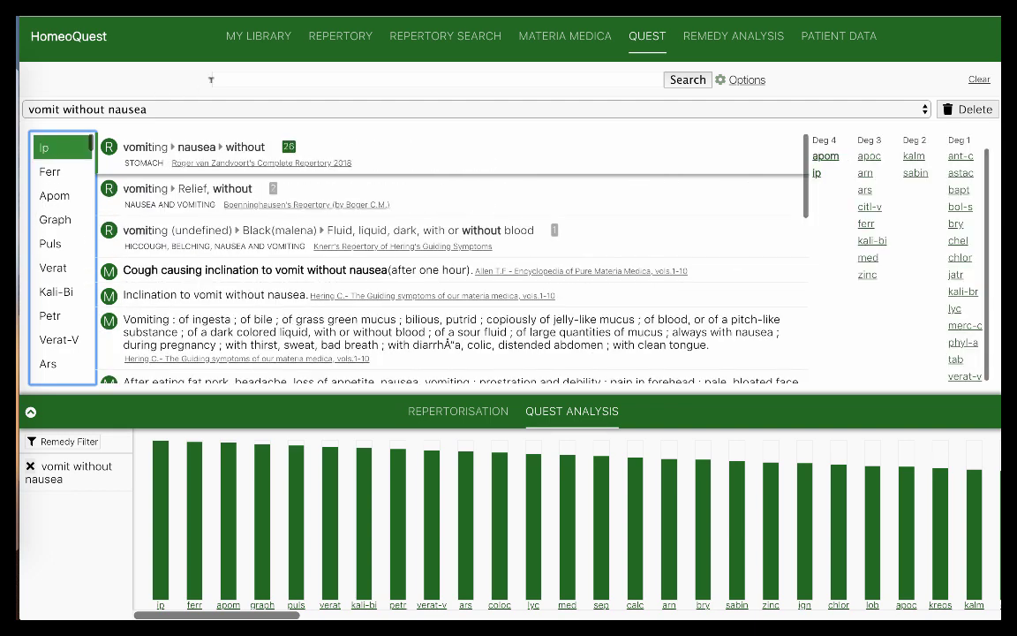
pyautogui.click(248, 82)
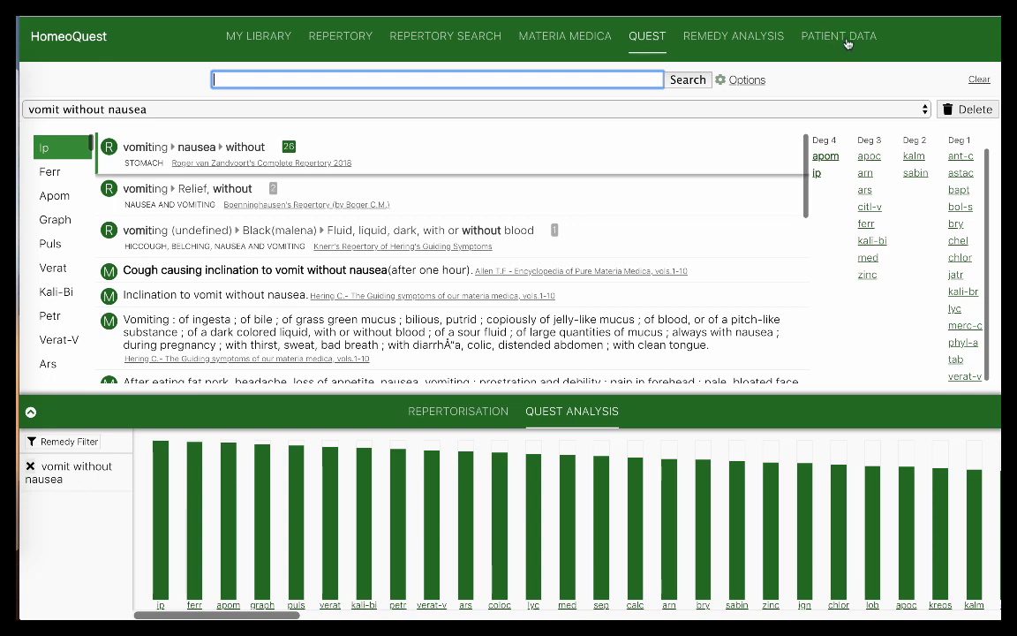
pyautogui.click(820, 35)
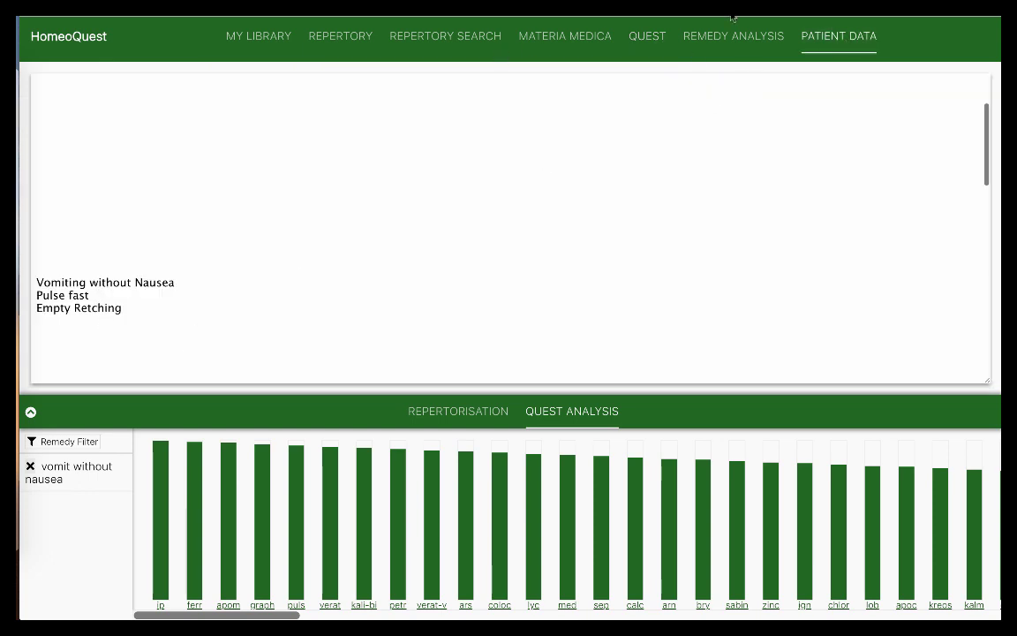
# Step: Run a second quest for 'fast pulse' and review Lyc's and Phos's rubrics
pyautogui.click(650, 37)
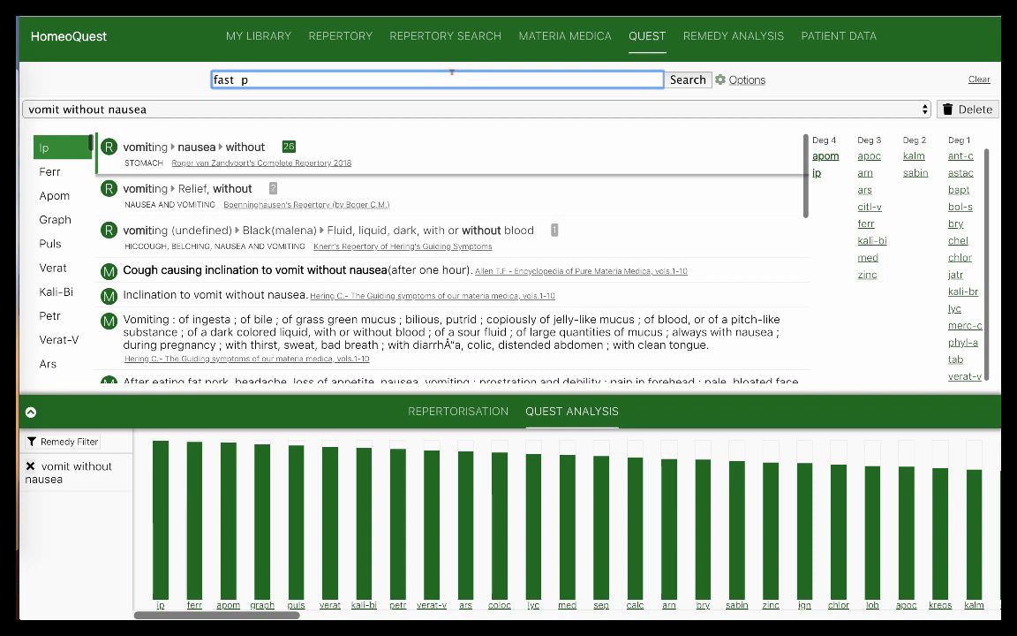
pyautogui.write('fast  pulse')
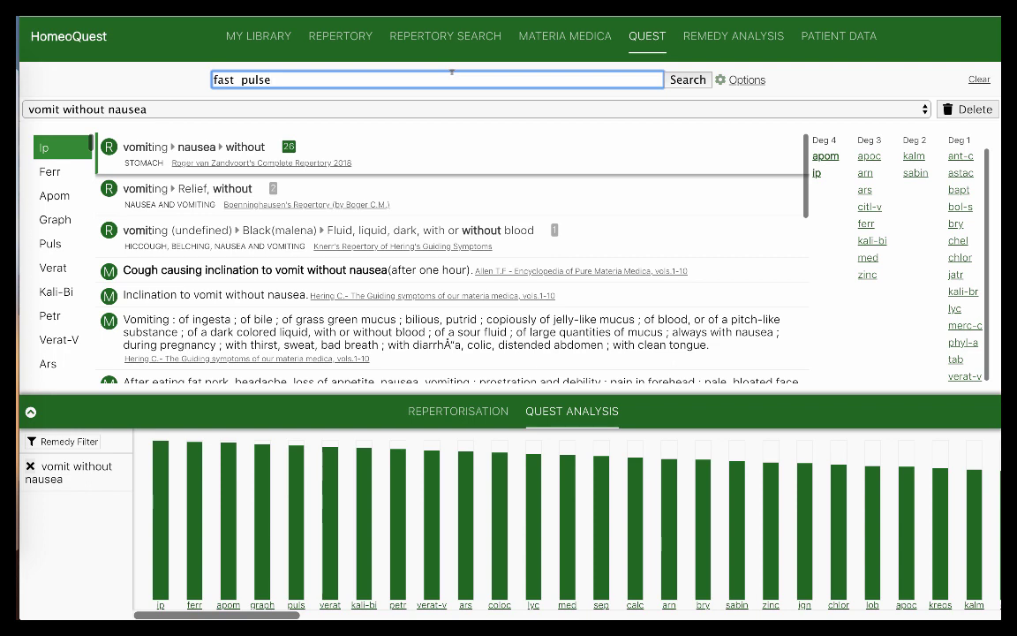
pyautogui.press('Return')
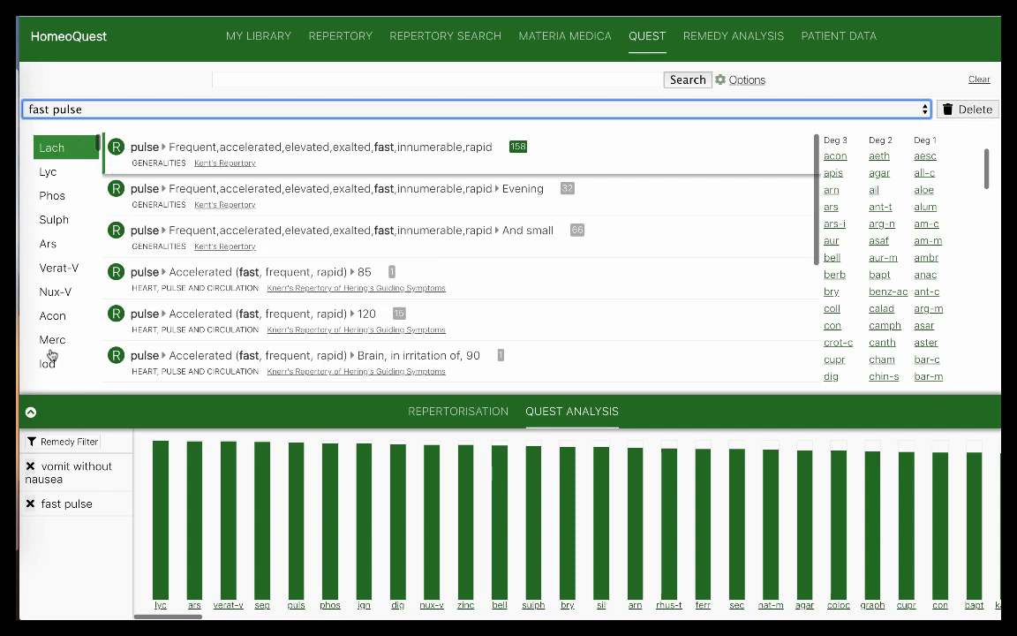
pyautogui.click(48, 174)
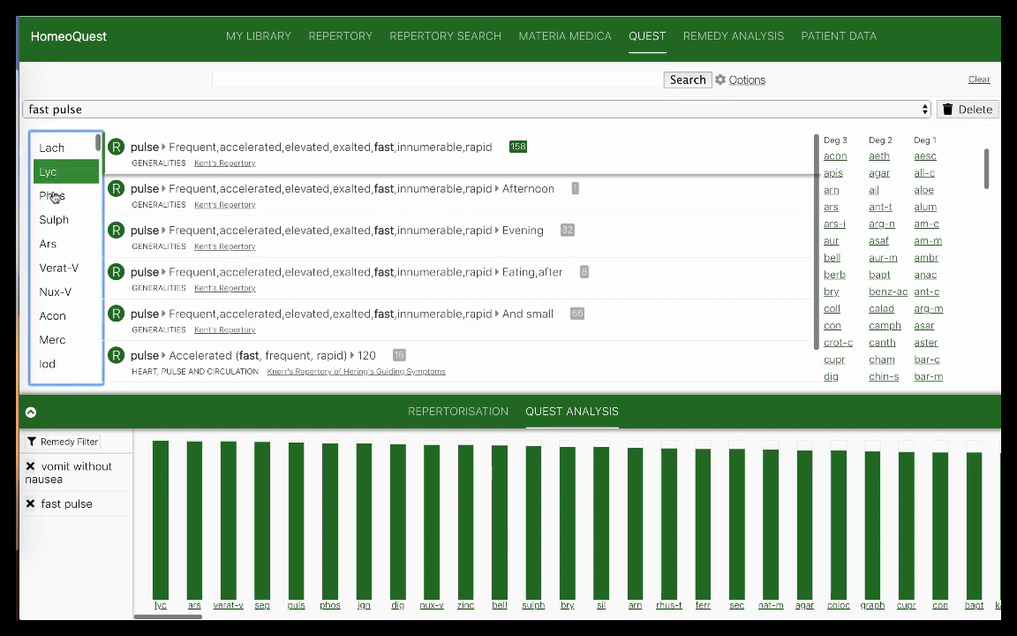
pyautogui.click(53, 196)
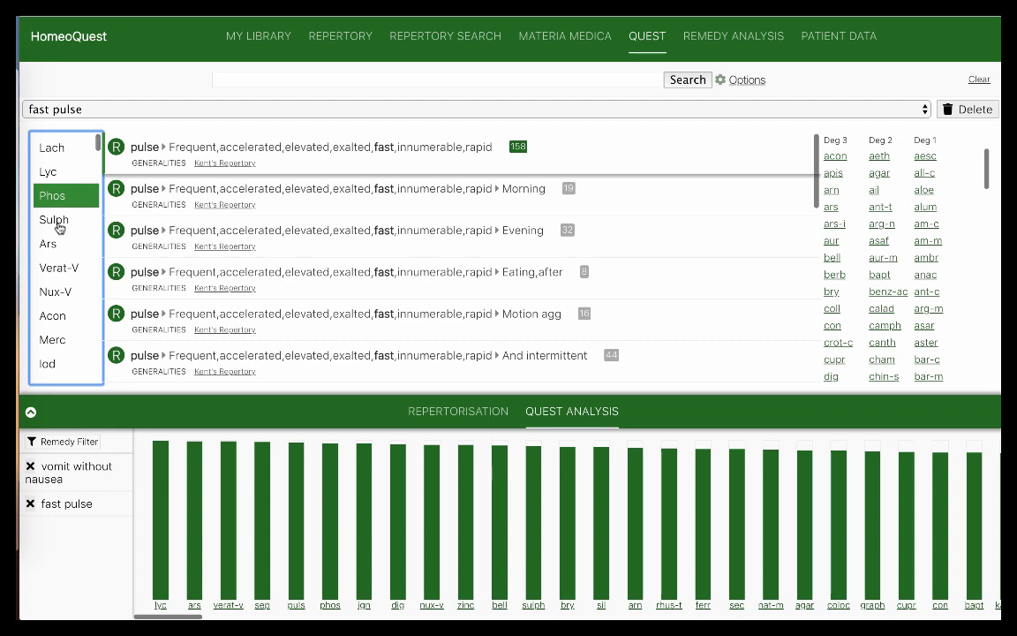
pyautogui.click(58, 226)
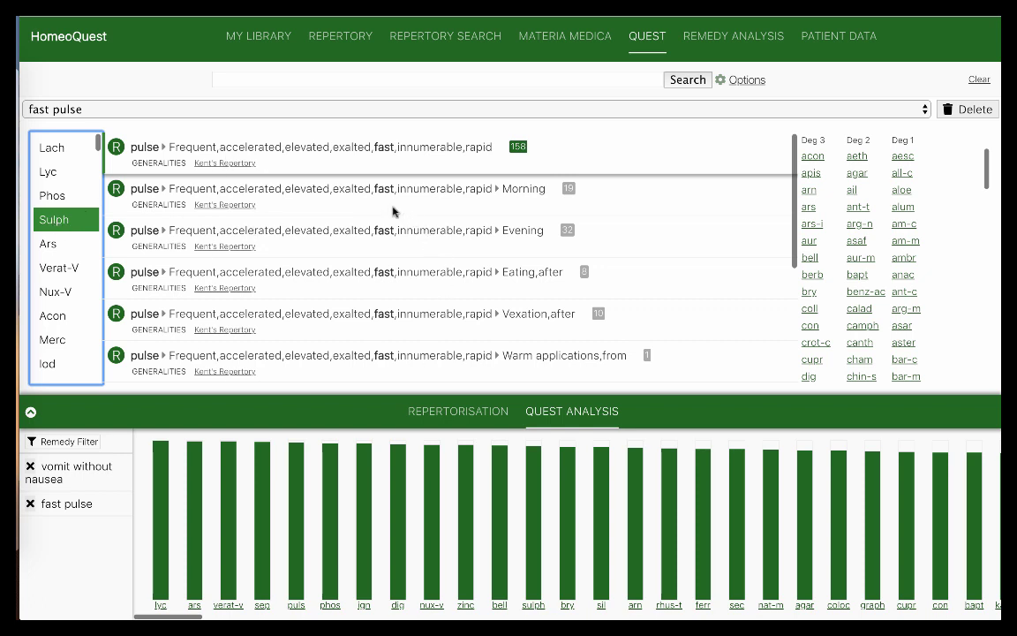
pyautogui.click(59, 245)
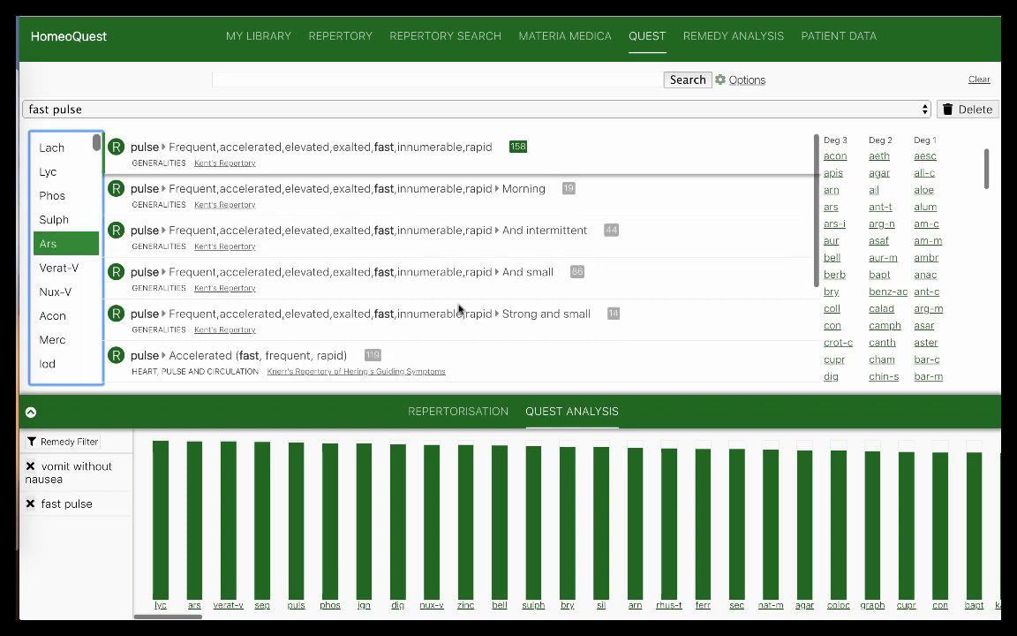
pyautogui.click(48, 141)
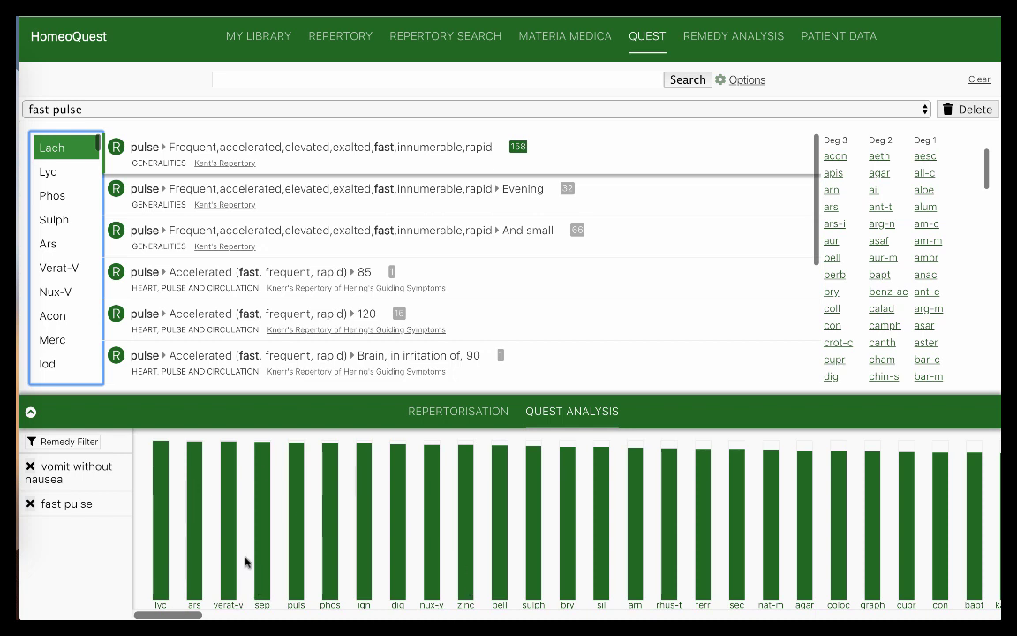
pyautogui.click(49, 110)
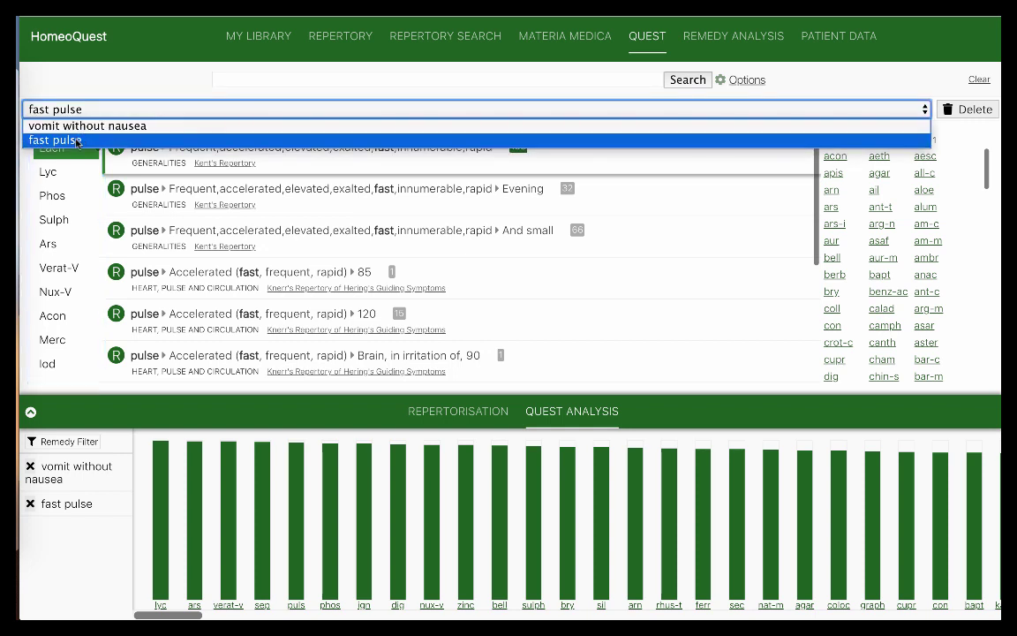
pyautogui.click(77, 141)
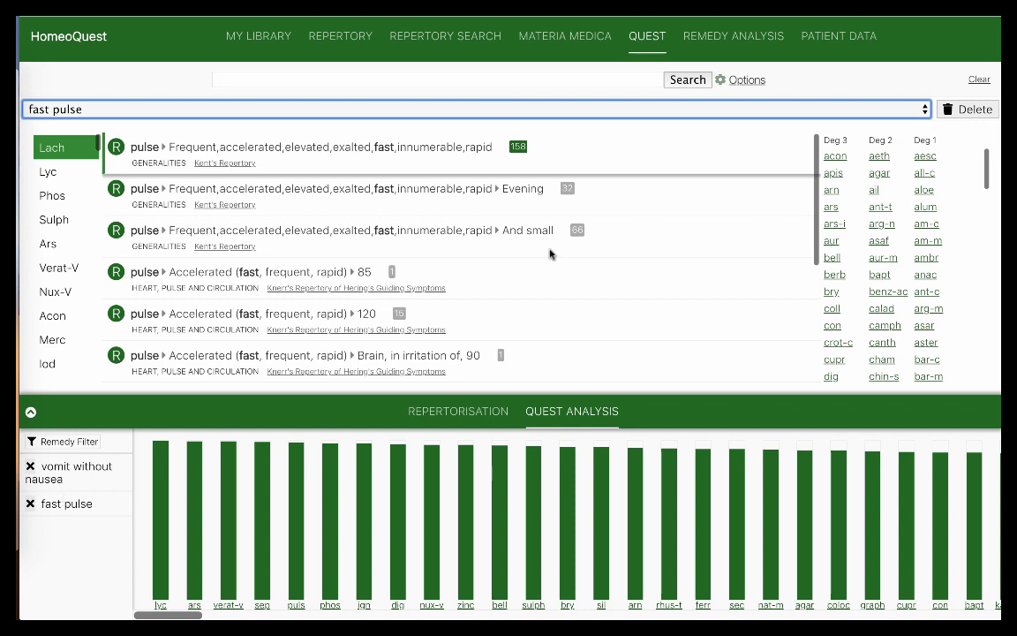
pyautogui.click(846, 45)
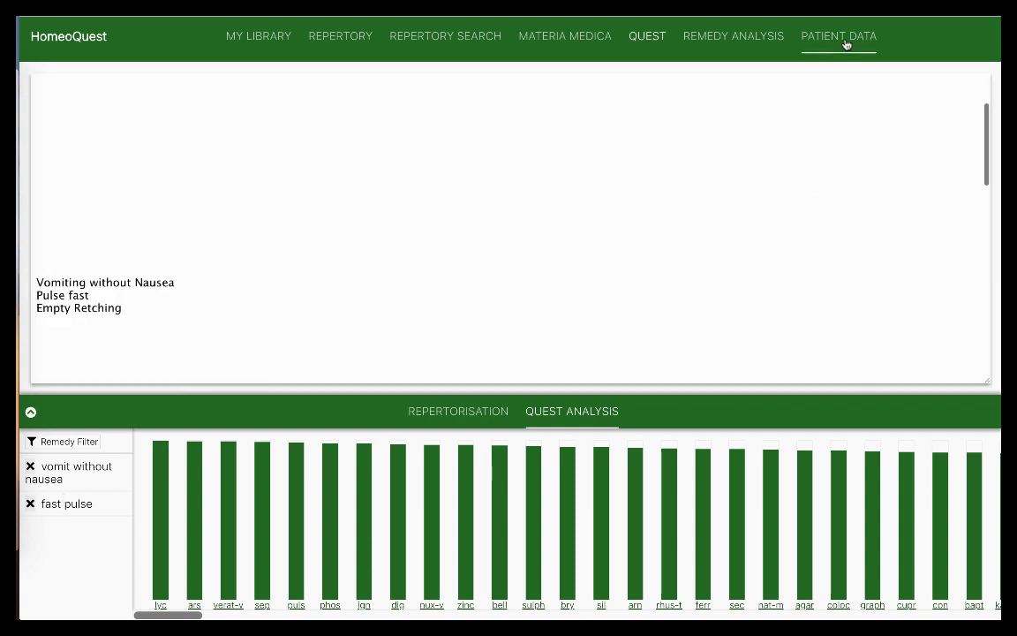
pyautogui.click(485, 42)
pyautogui.click(545, 40)
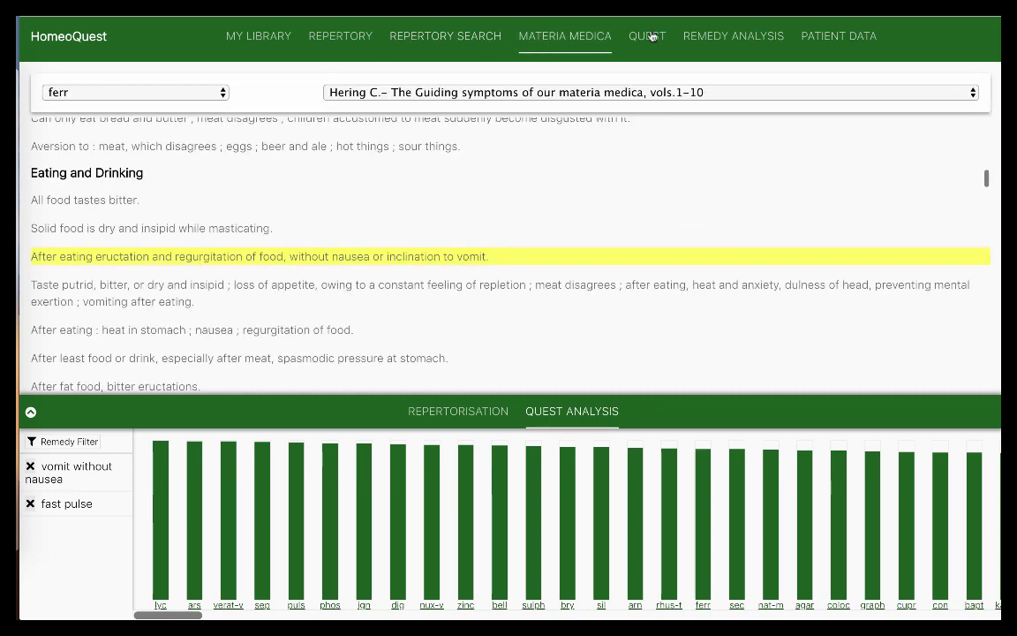
pyautogui.click(650, 36)
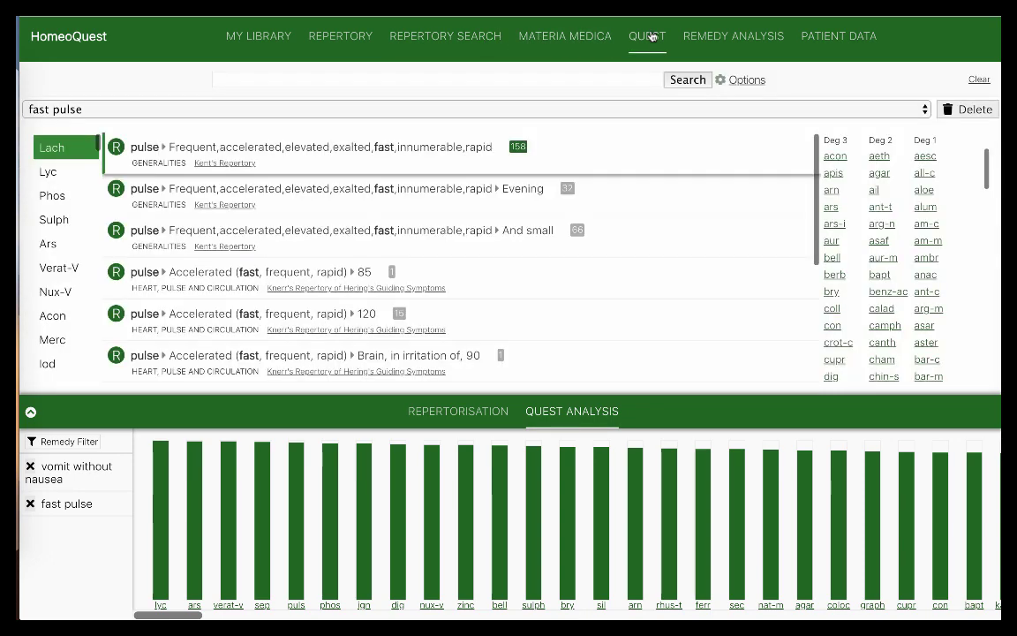
# Step: Run a third quest for 'empty retch' and review the Arn, Nux-V and Ign rubrics
pyautogui.click(278, 79)
pyautogui.write('empty retch')
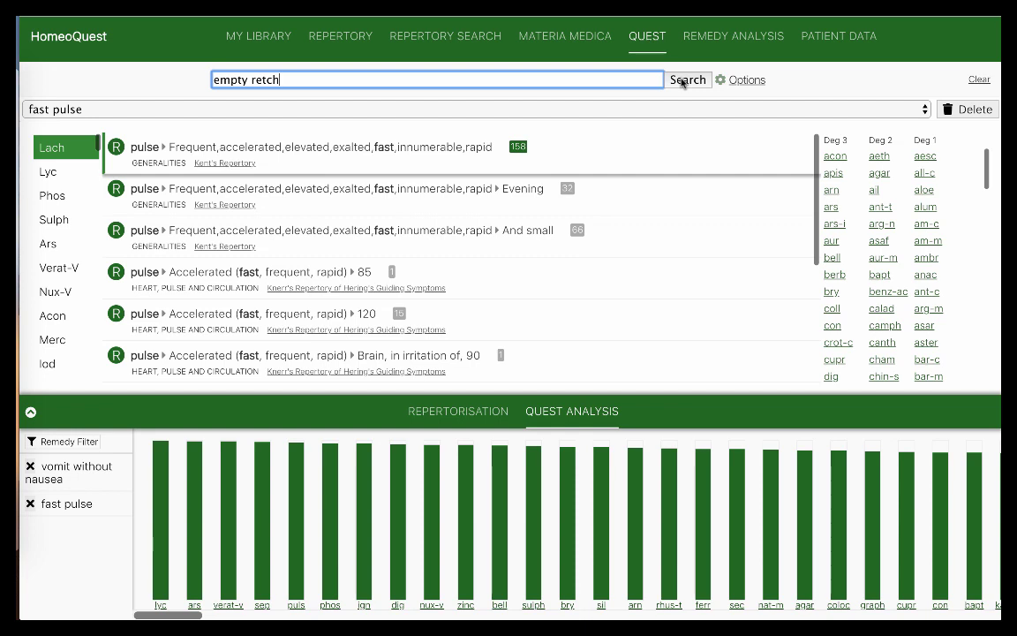
pyautogui.click(690, 82)
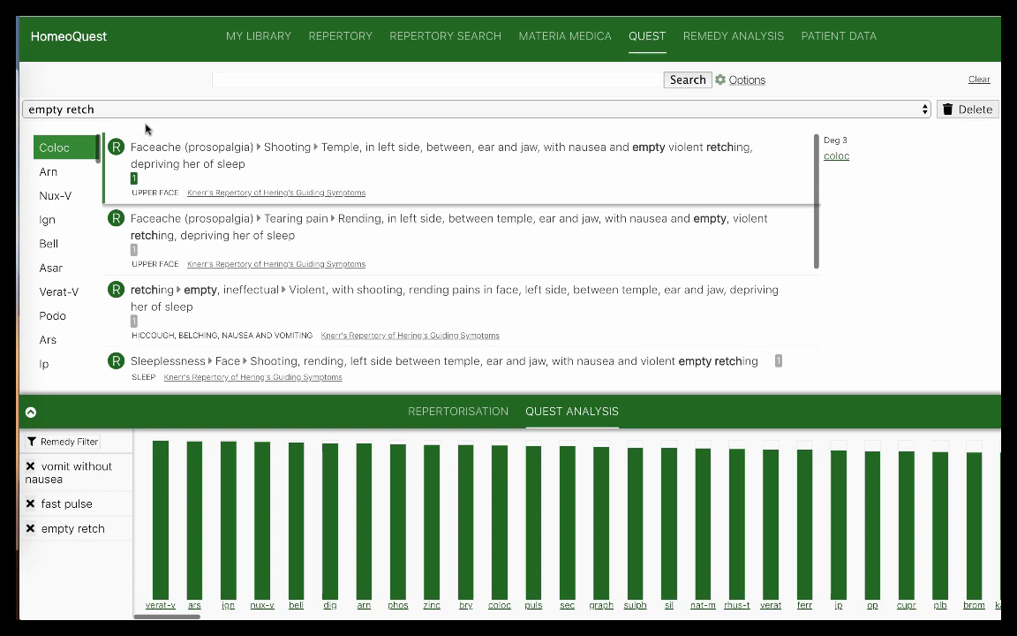
pyautogui.click(51, 171)
pyautogui.click(58, 196)
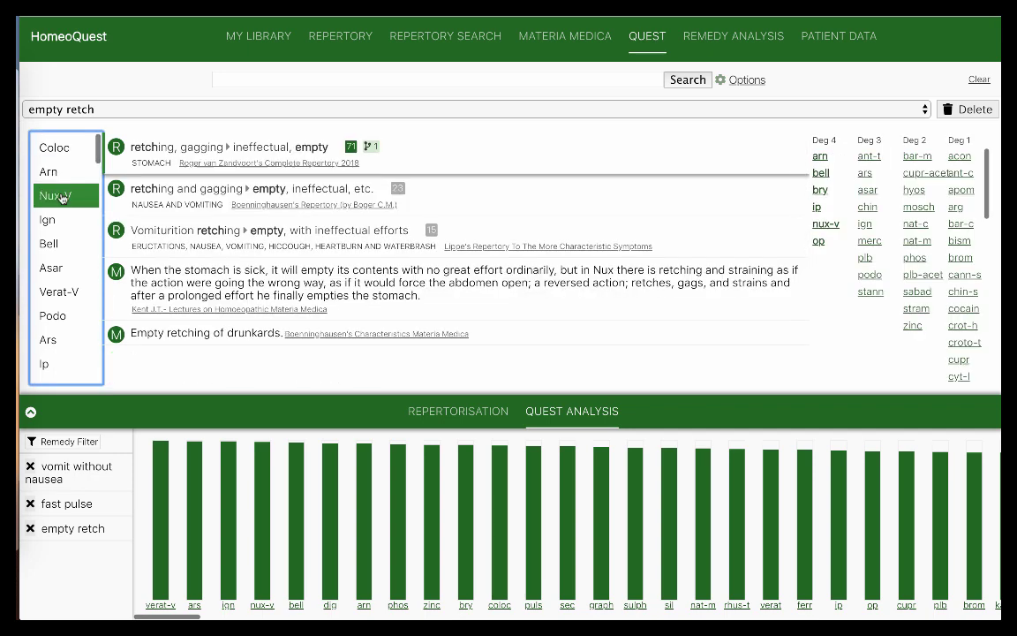
pyautogui.click(60, 224)
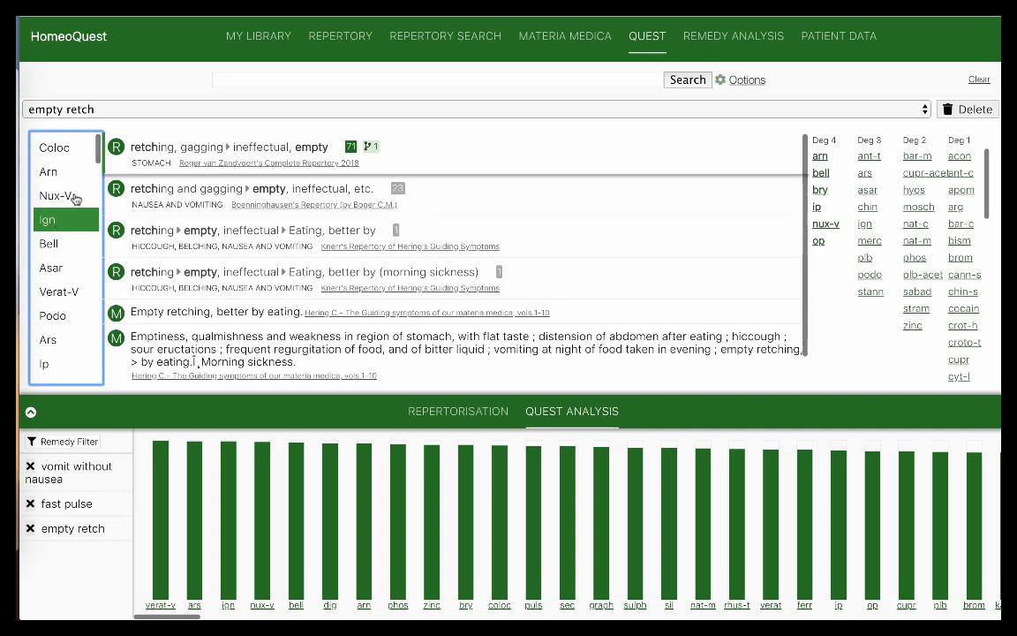
pyautogui.click(65, 196)
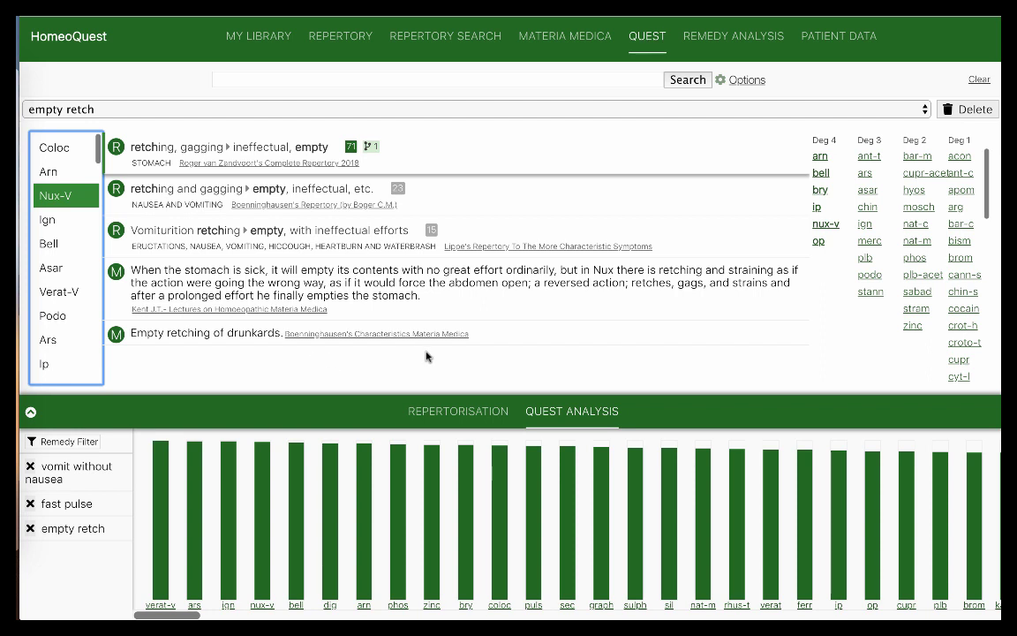
pyautogui.click(746, 80)
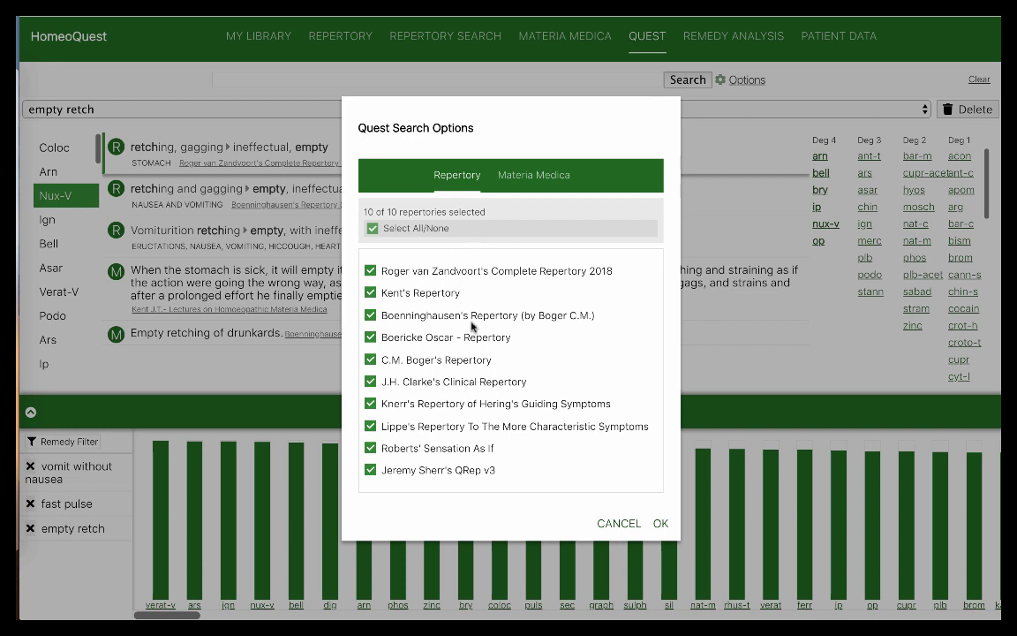
pyautogui.click(533, 181)
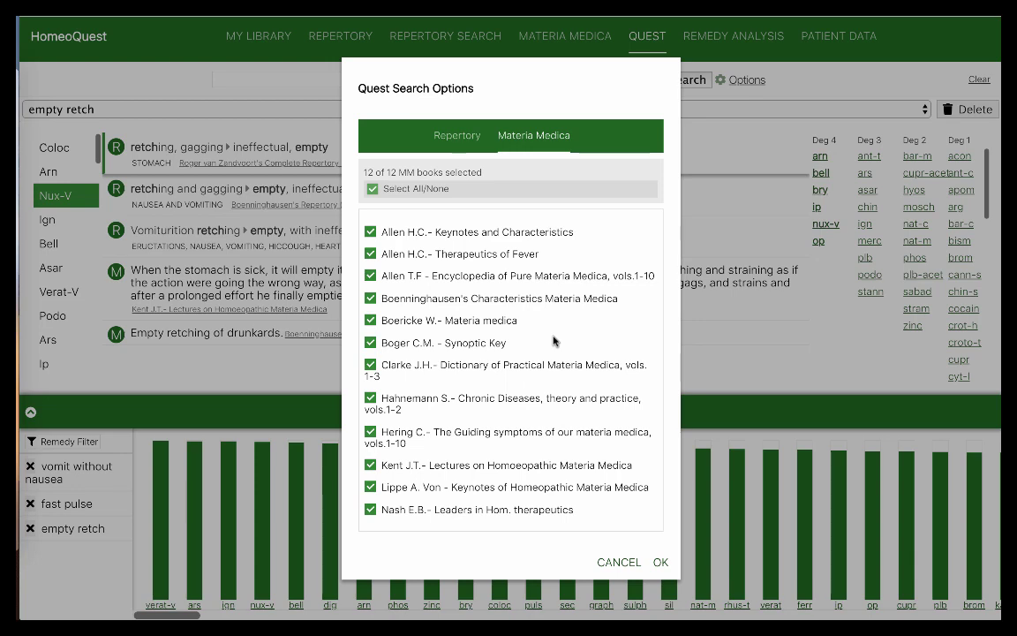
pyautogui.click(661, 565)
pyautogui.click(316, 80)
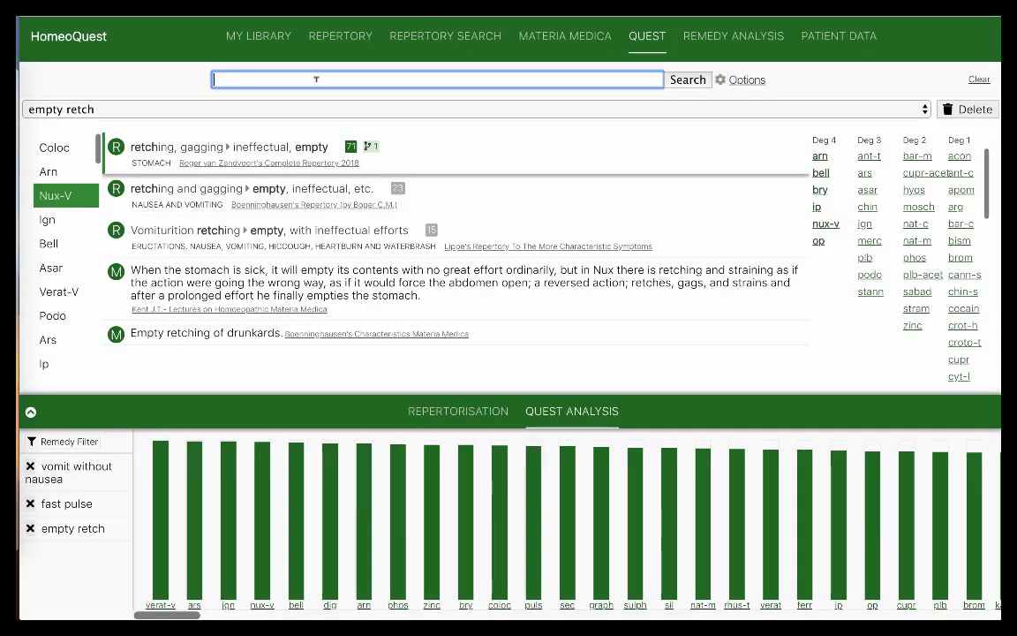
# Step: Enter 'gastritis' and exclude Complete Repertory 2018, Kent's and QRep v3 from quest options
pyautogui.write('ga')
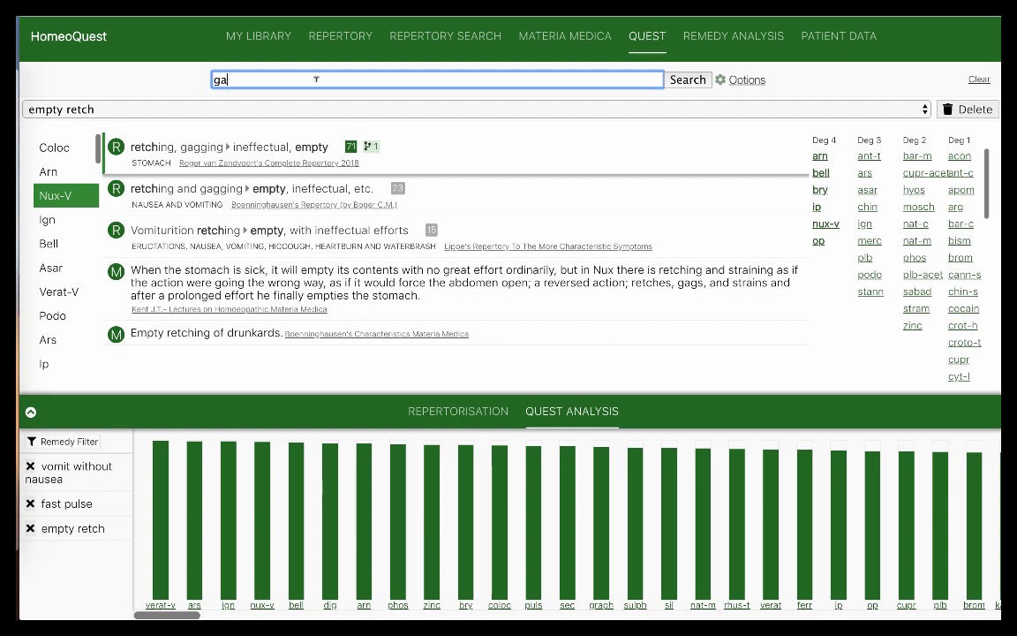
pyautogui.write('stritis')
pyautogui.click(747, 81)
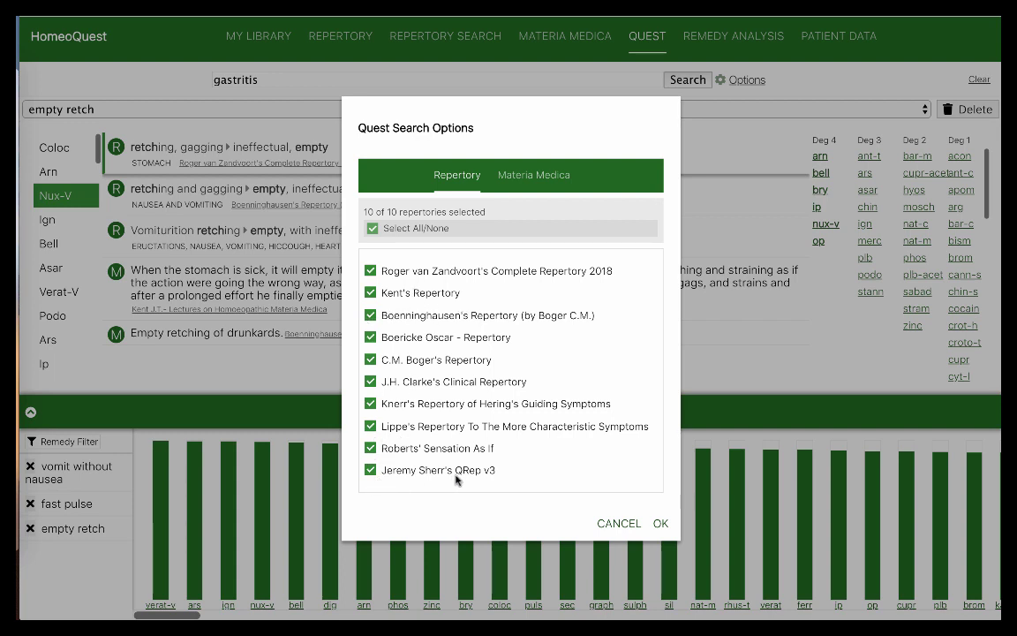
pyautogui.click(371, 272)
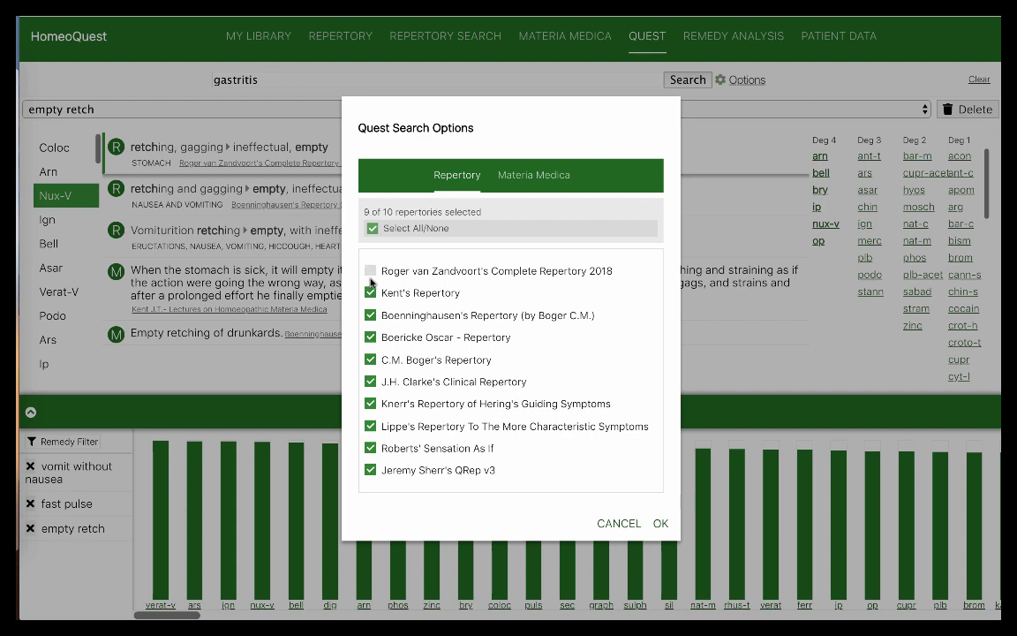
pyautogui.click(371, 292)
pyautogui.click(371, 470)
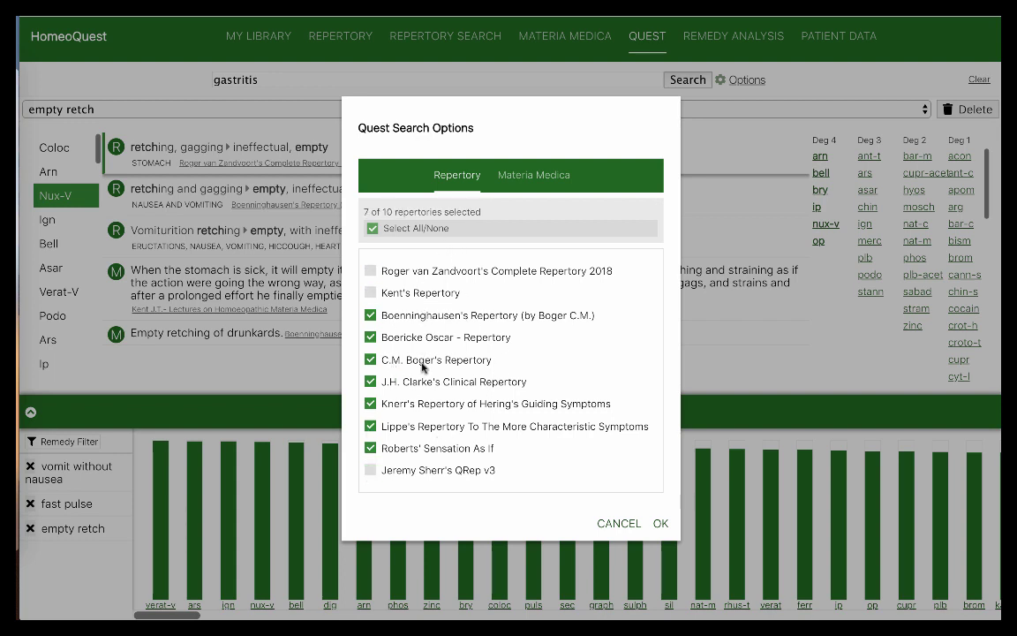
pyautogui.click(658, 523)
pyautogui.click(329, 78)
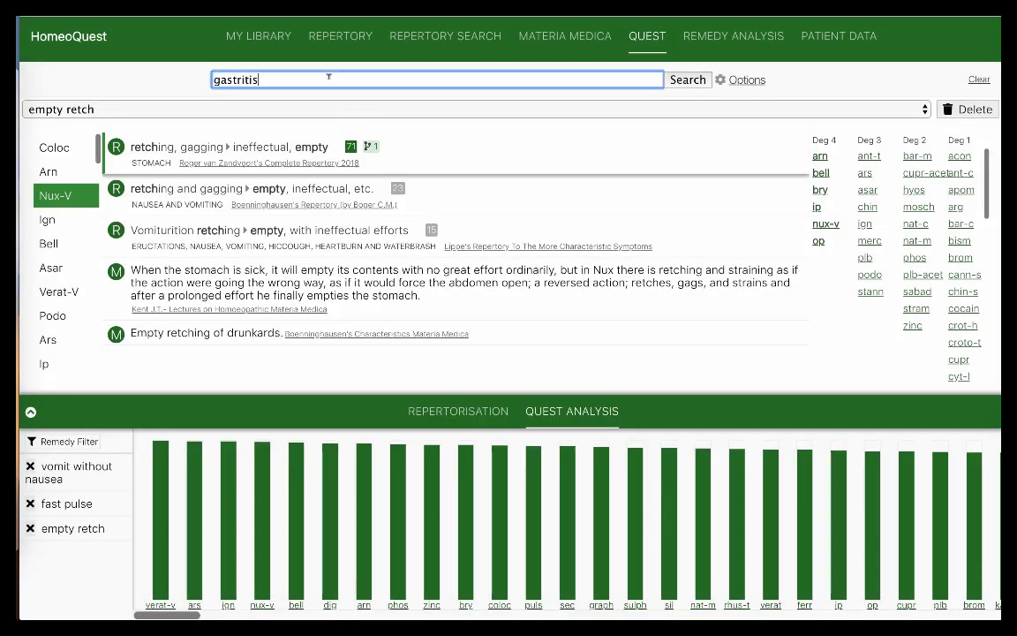
# Step: Search 'gastritis' and scroll through its Boericke, Clarke and Knerr results
pyautogui.click(686, 81)
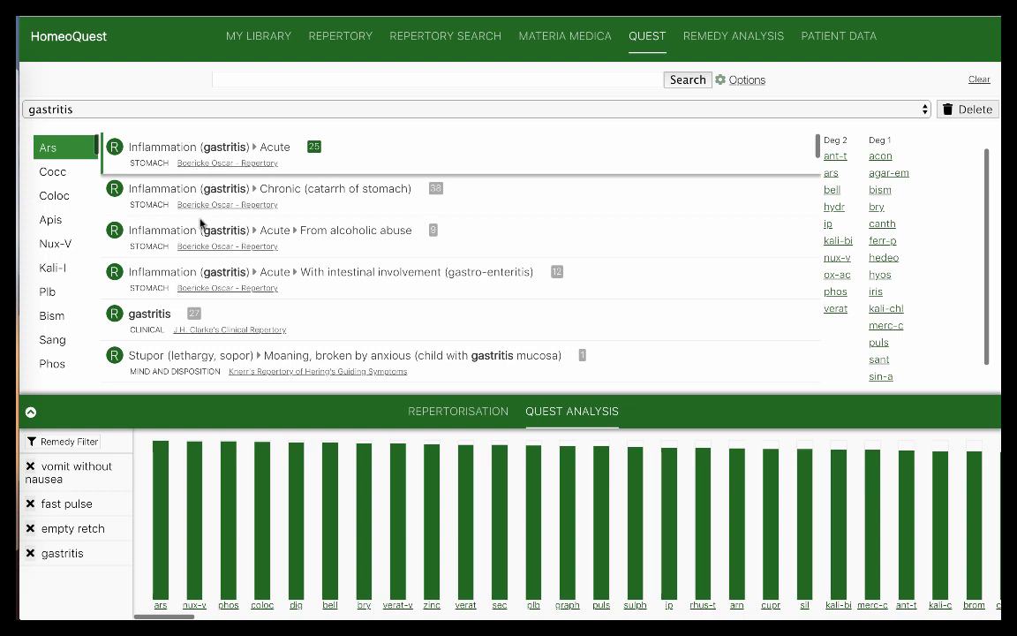
pyautogui.scroll(-1, 199, 303)
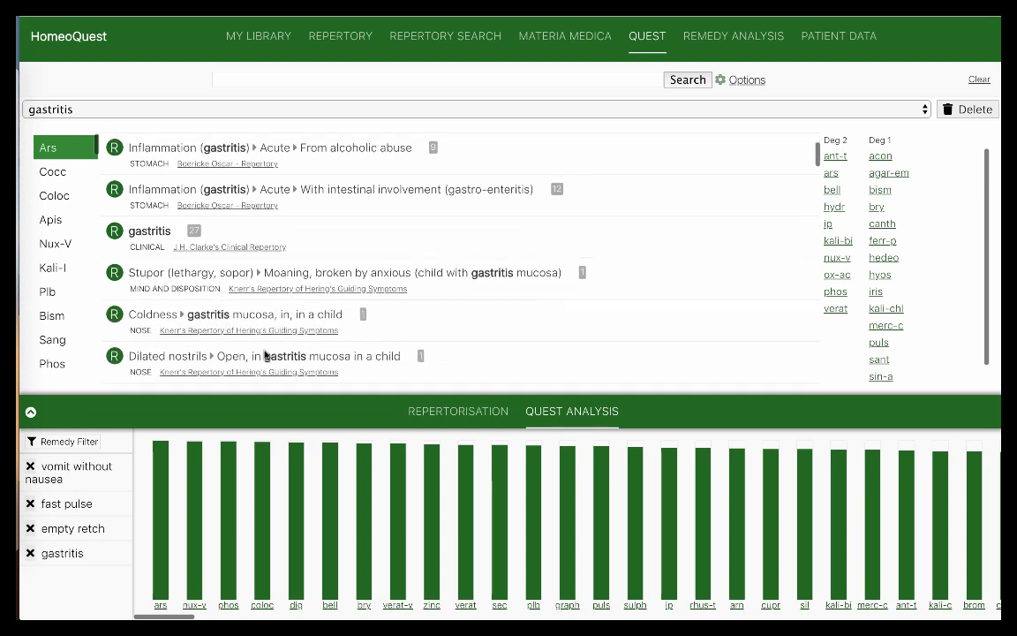
pyautogui.scroll(-4, 265, 354)
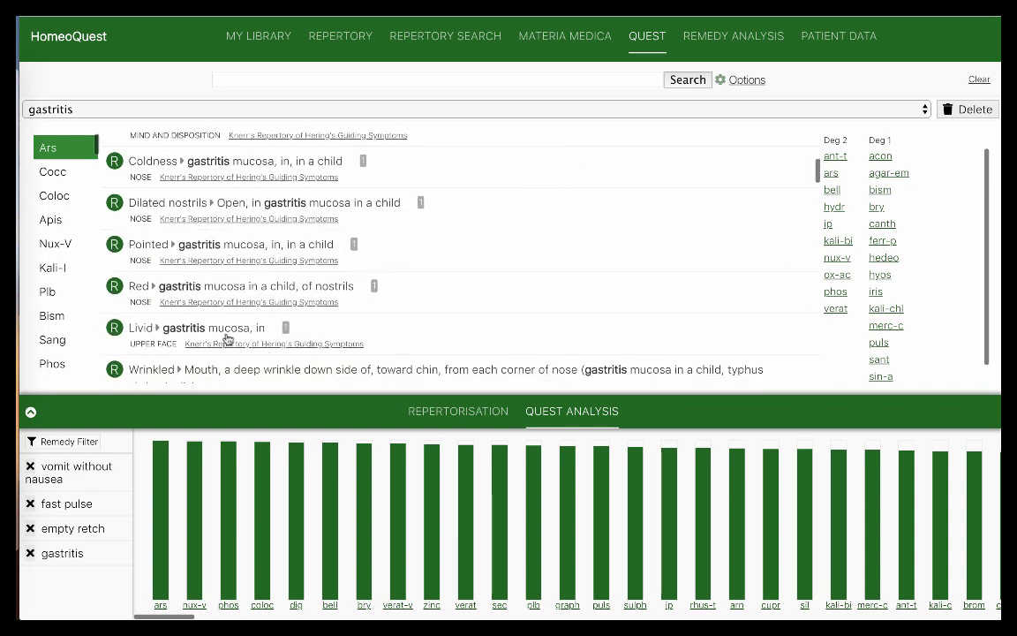
pyautogui.scroll(-4, 225, 338)
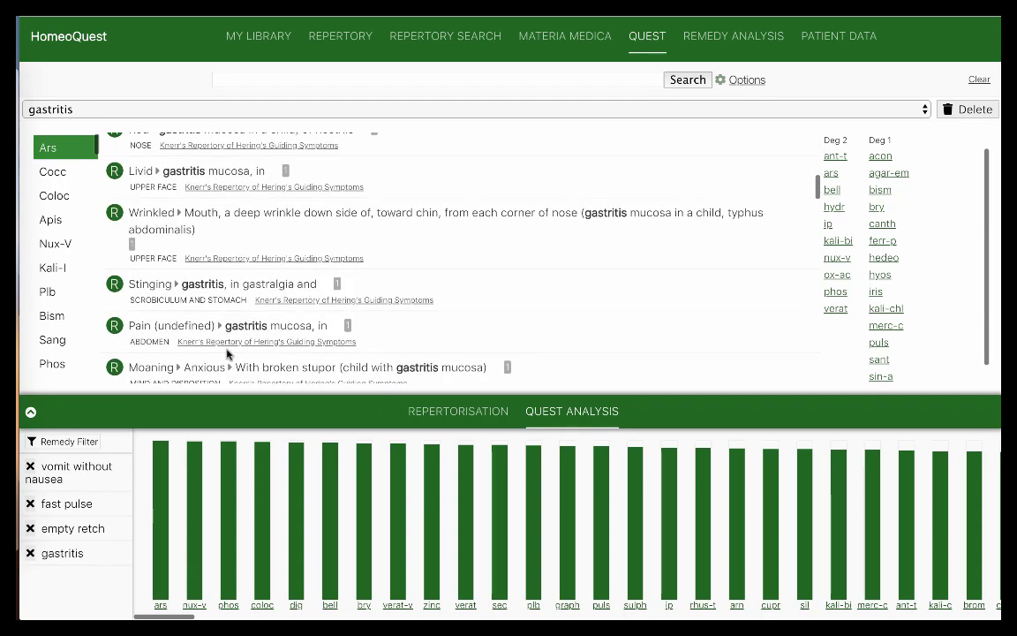
pyautogui.scroll(-3, 227, 353)
pyautogui.scroll(15, 653, 151)
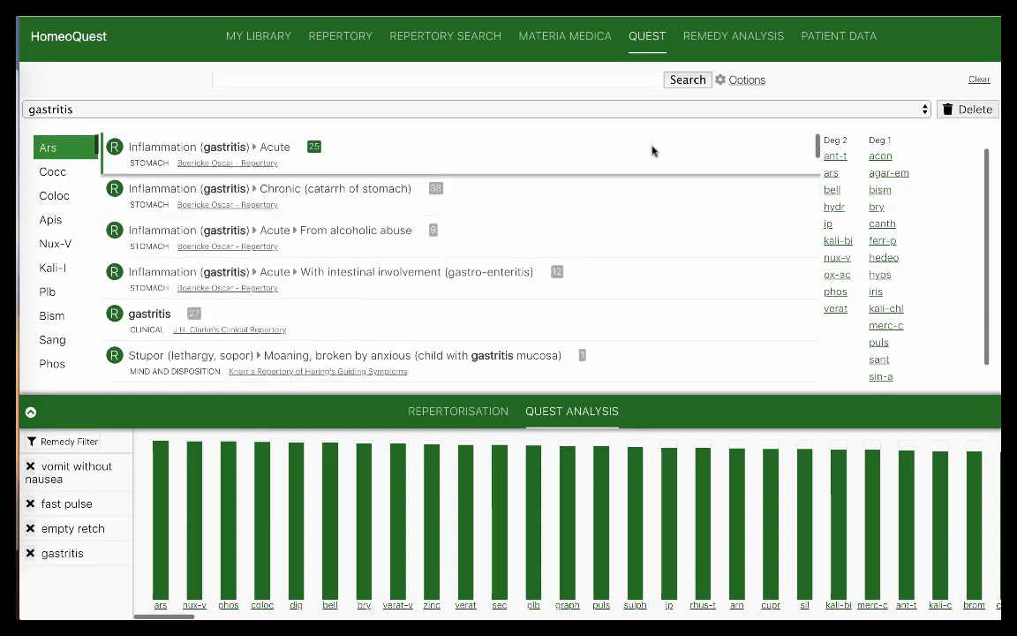
# Step: Set the quest search options to all 12 materia medica books and none of the 10 repertories
pyautogui.click(747, 80)
pyautogui.click(372, 228)
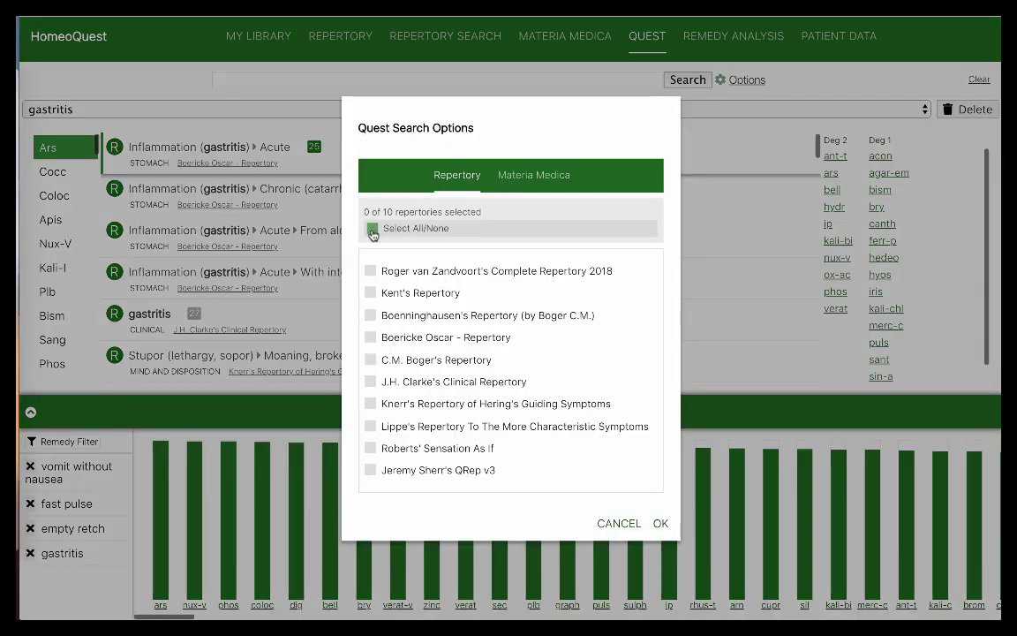
pyautogui.click(372, 228)
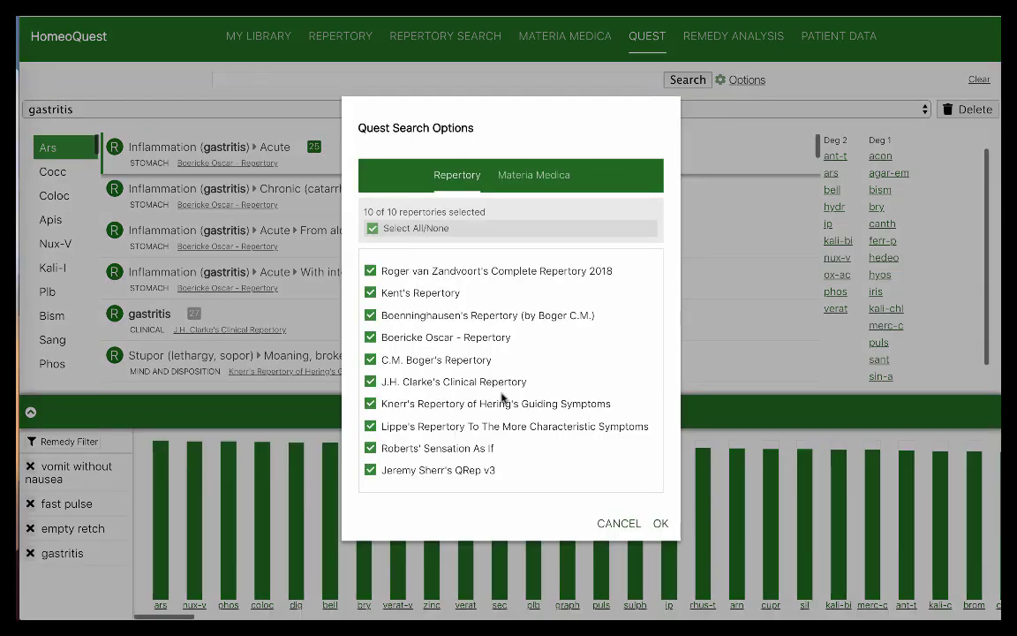
pyautogui.click(514, 177)
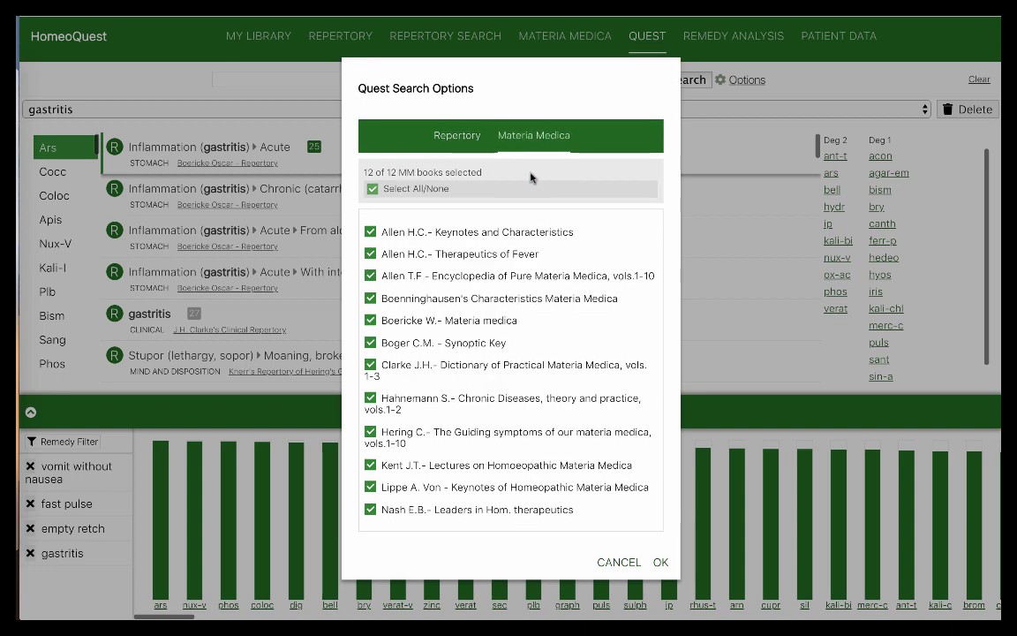
pyautogui.click(449, 139)
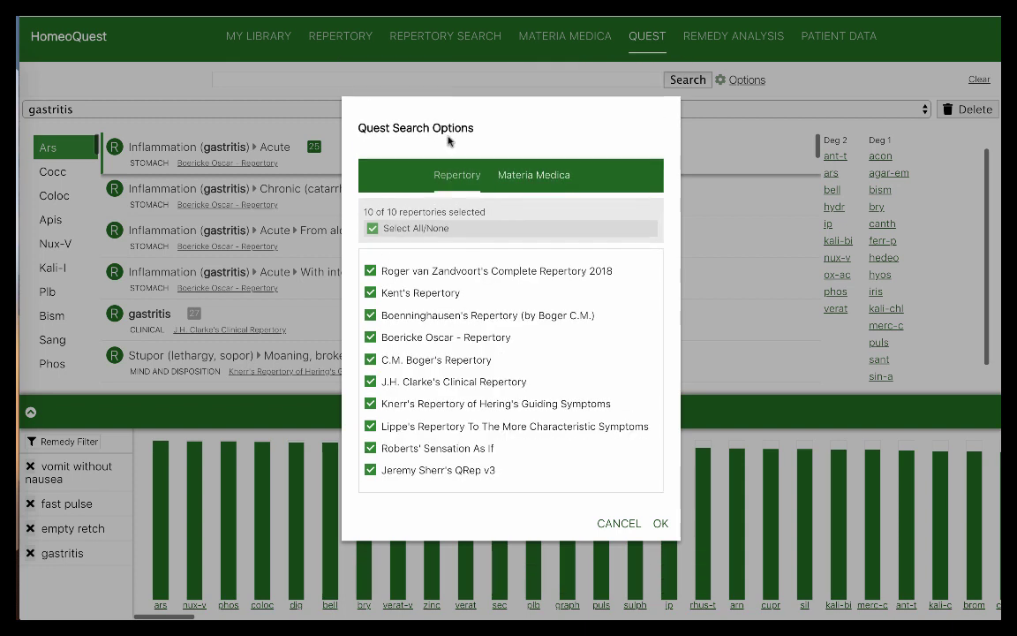
pyautogui.click(372, 228)
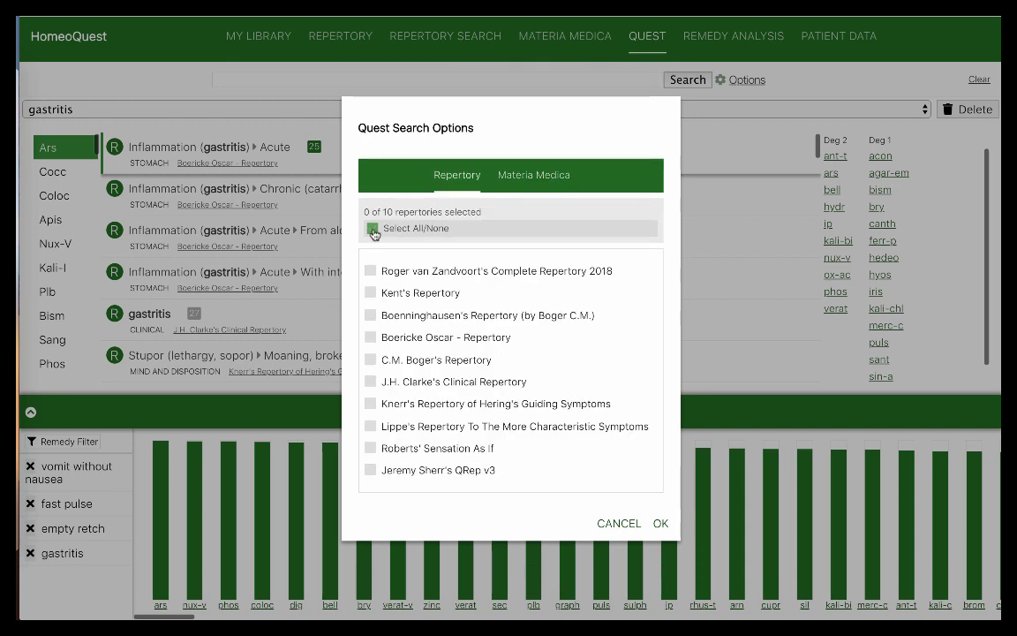
pyautogui.click(532, 175)
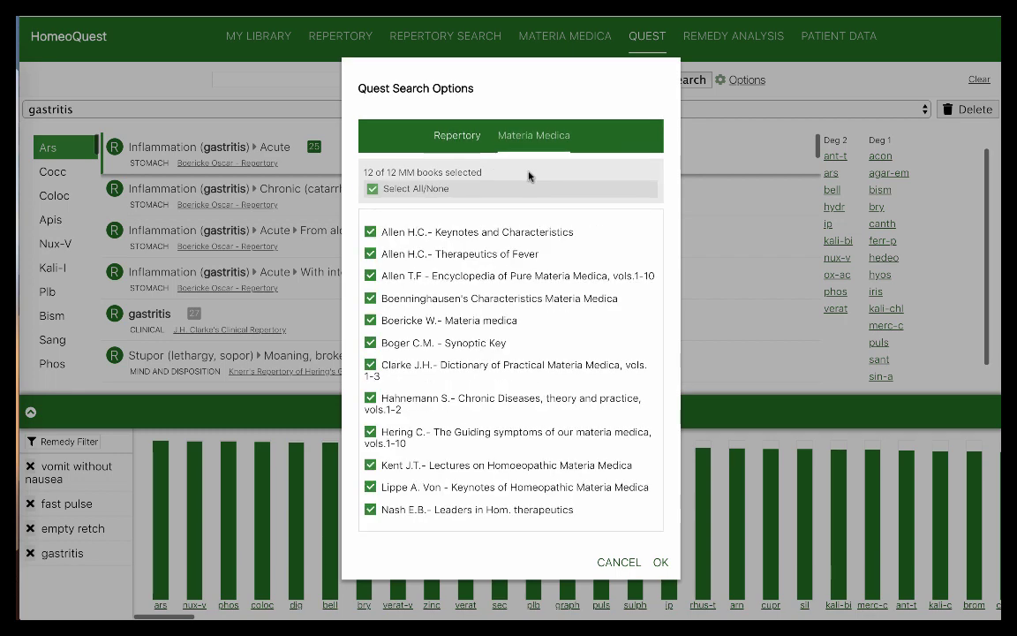
pyautogui.click(665, 564)
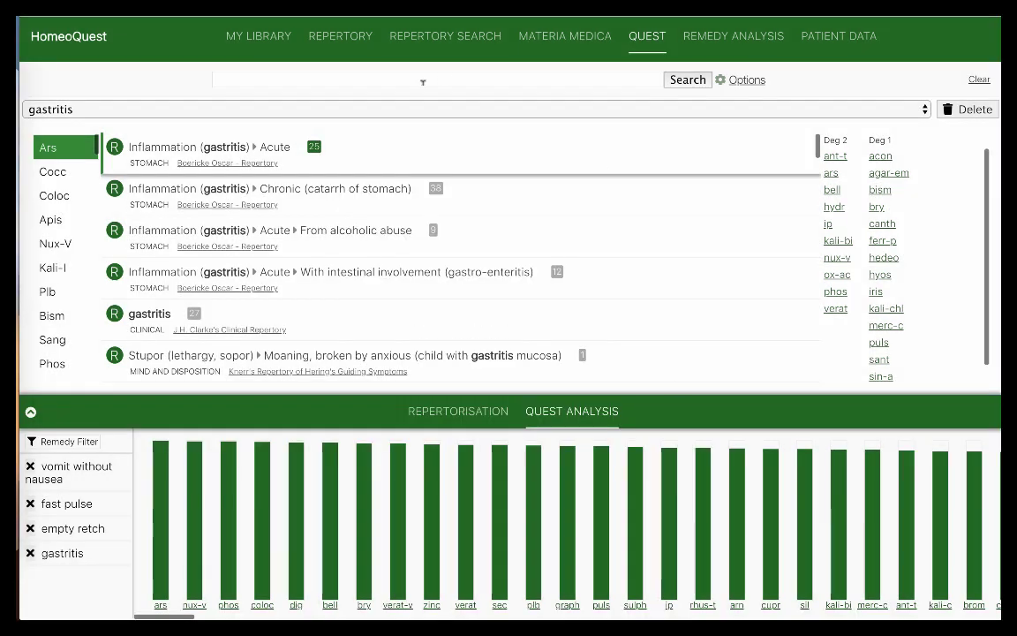
pyautogui.click(369, 79)
# Step: Run a new quest search for 'stomach'
pyautogui.hotkey('ctrl', 'a')
pyautogui.write('st')
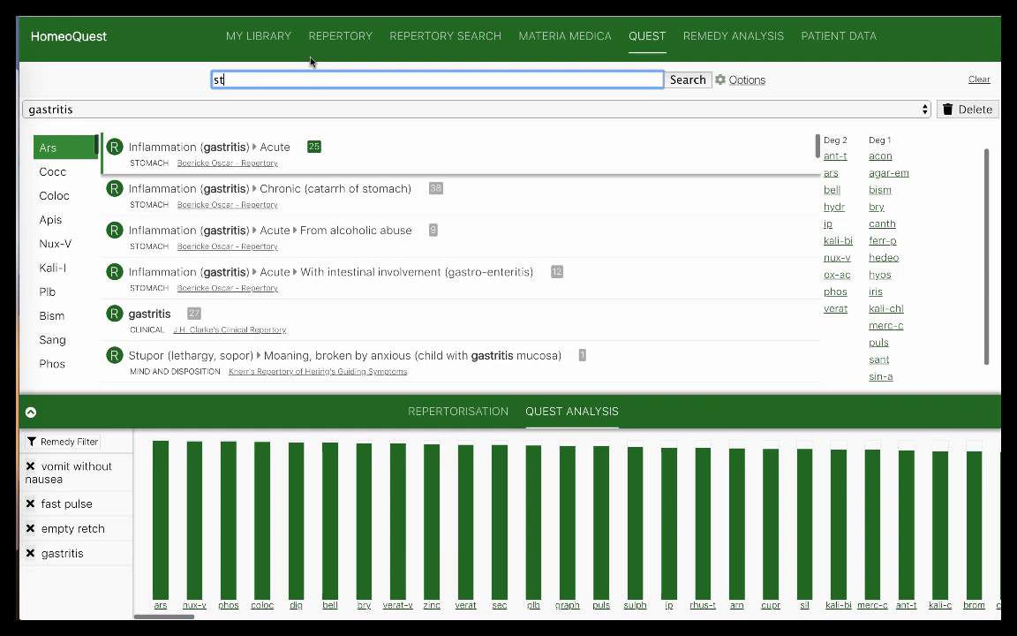
pyautogui.write('omach')
pyautogui.click(690, 82)
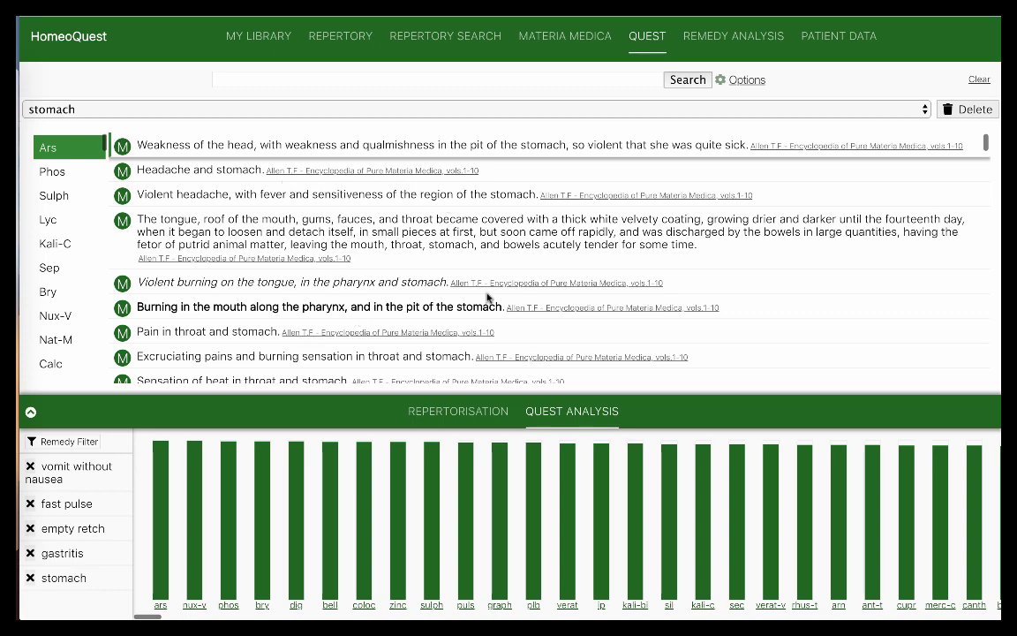
# Step: Scroll through the stomach results and show the materia medica entries for Phos, Sulph and Lyc
pyautogui.scroll(-10, 488, 291)
pyautogui.scroll(-5, 534, 378)
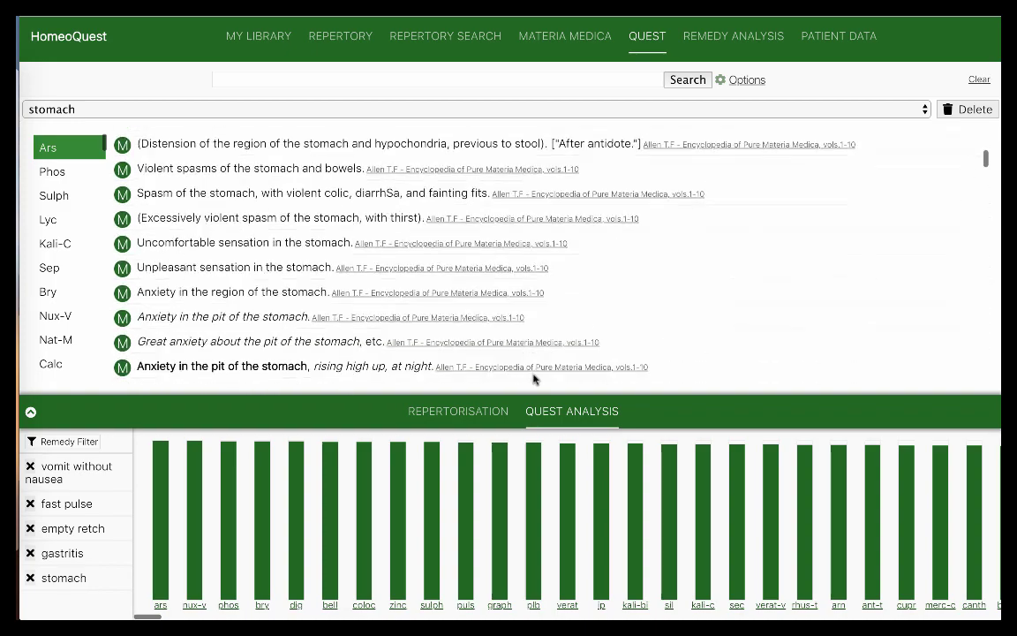
pyautogui.scroll(-5, 533, 378)
pyautogui.scroll(-10, 533, 378)
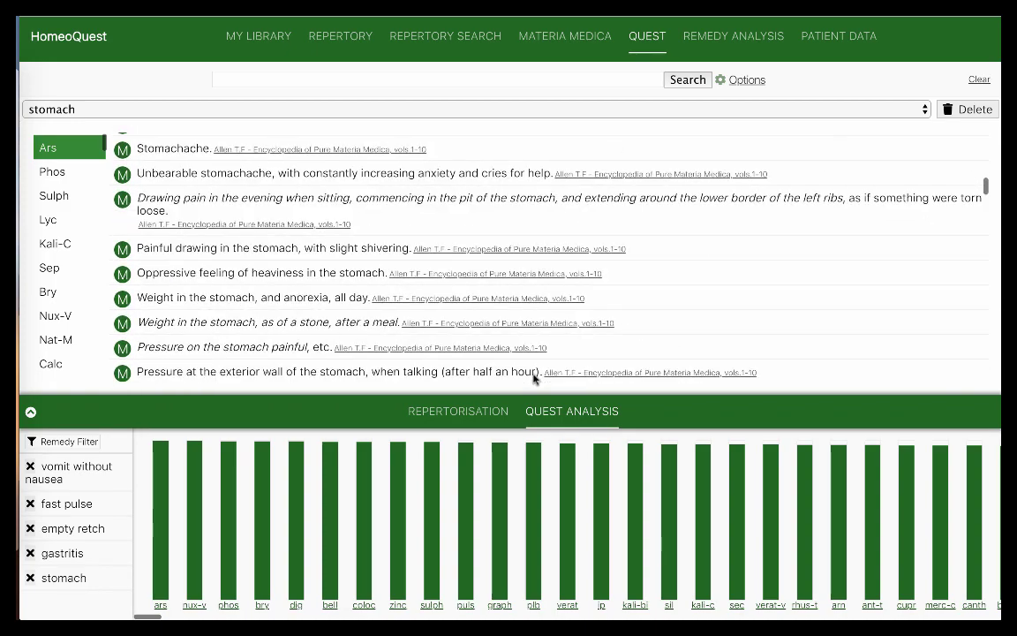
pyautogui.scroll(-10, 534, 378)
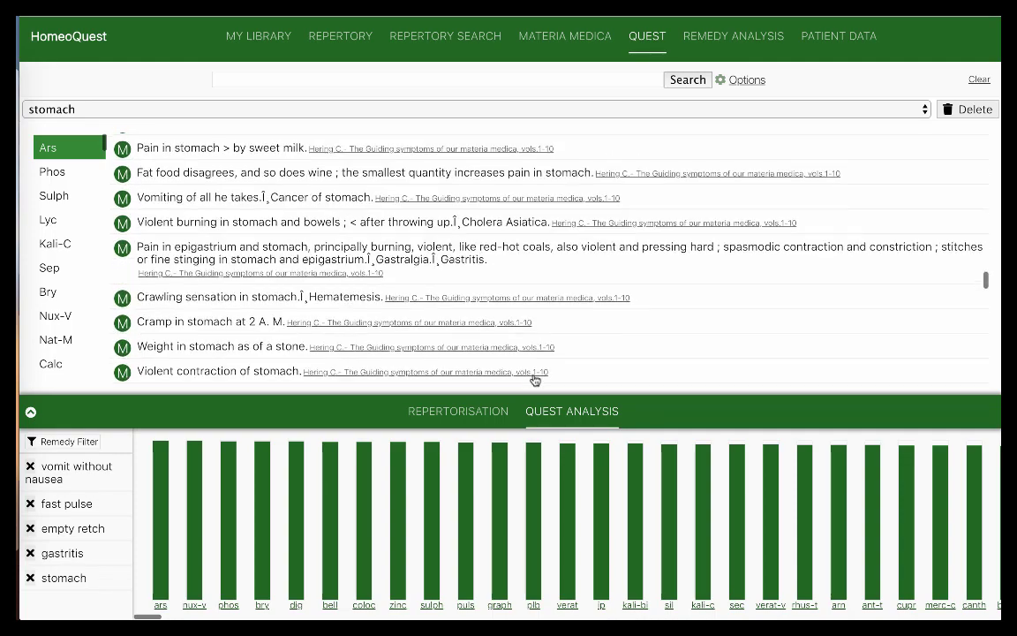
pyautogui.scroll(-5, 448, 333)
pyautogui.scroll(-5, 448, 333)
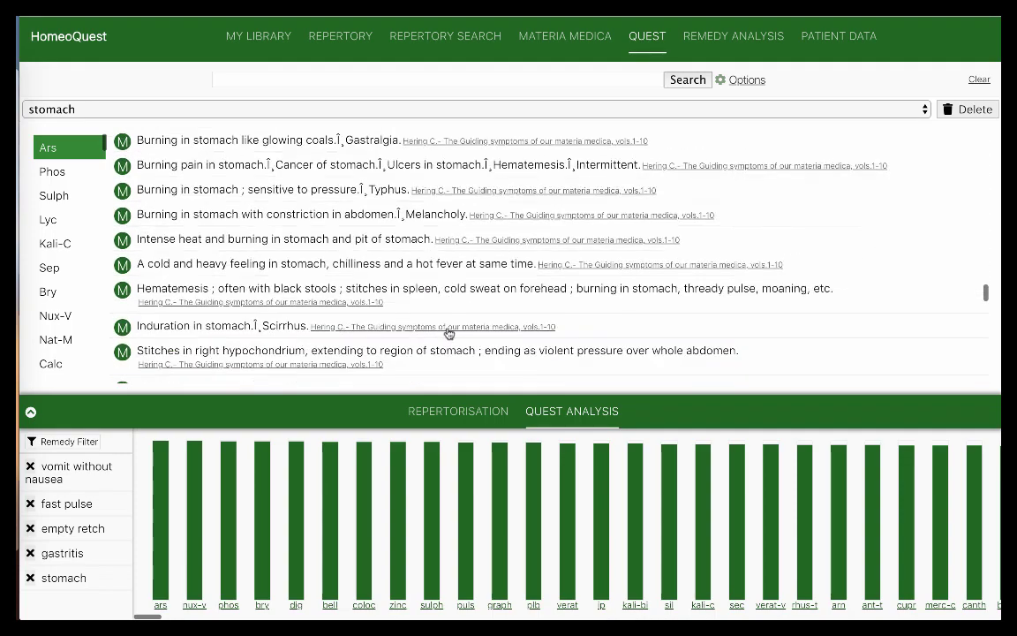
pyautogui.scroll(-5, 373, 368)
pyautogui.scroll(-10, 374, 368)
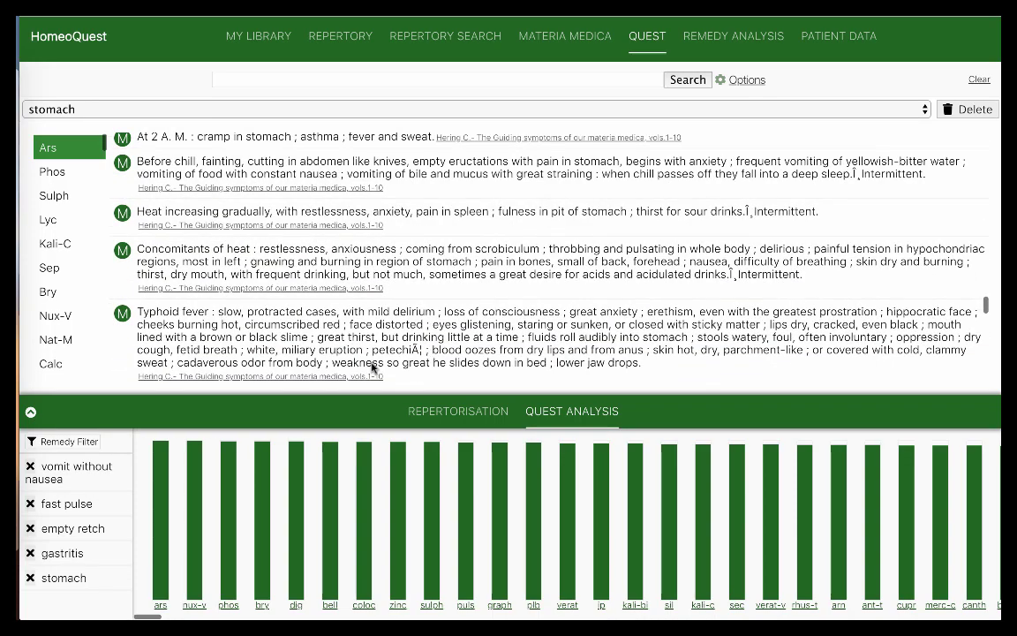
pyautogui.scroll(-10, 374, 368)
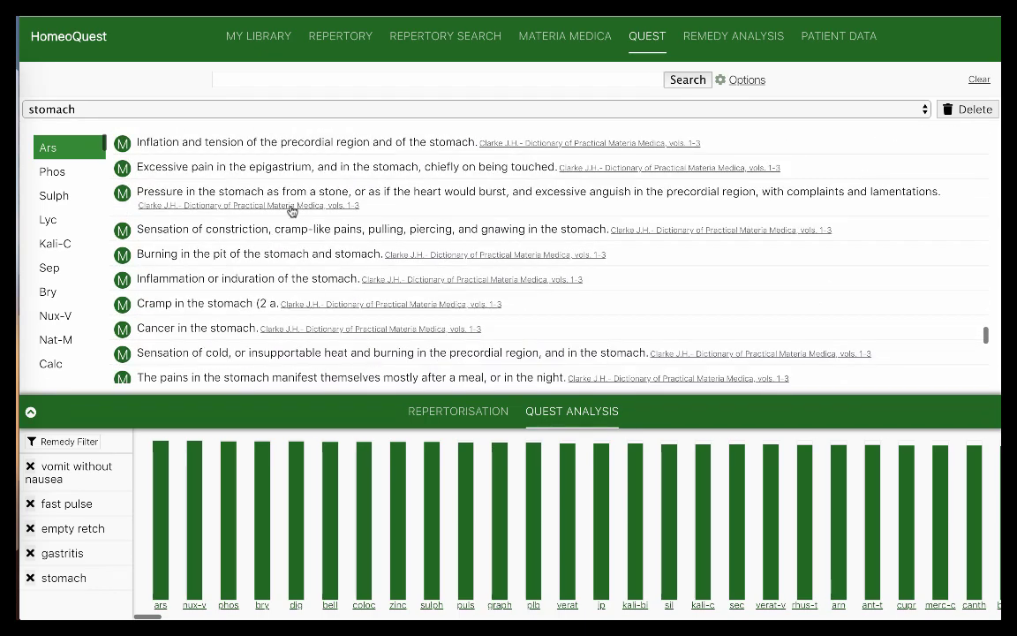
pyautogui.click(52, 185)
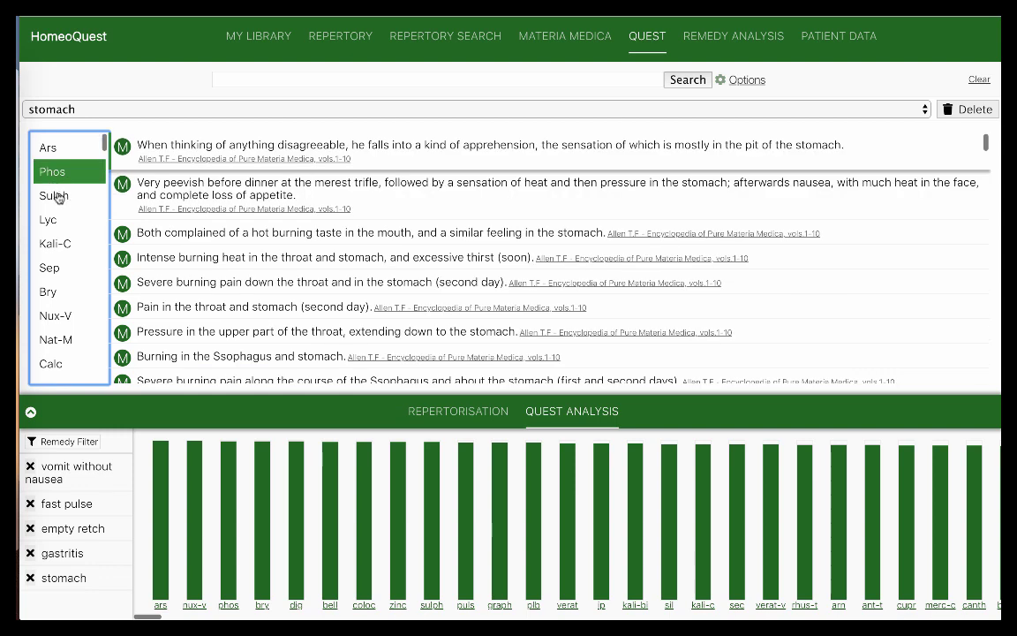
pyautogui.click(53, 196)
pyautogui.click(58, 223)
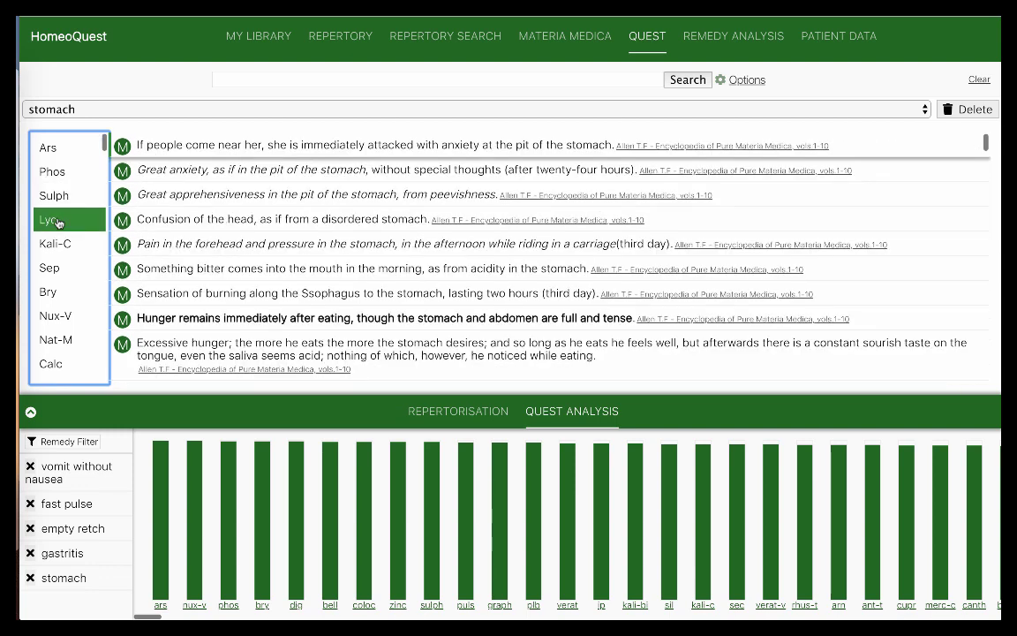
# Step: Delete the 'stomach' quest query
pyautogui.click(740, 107)
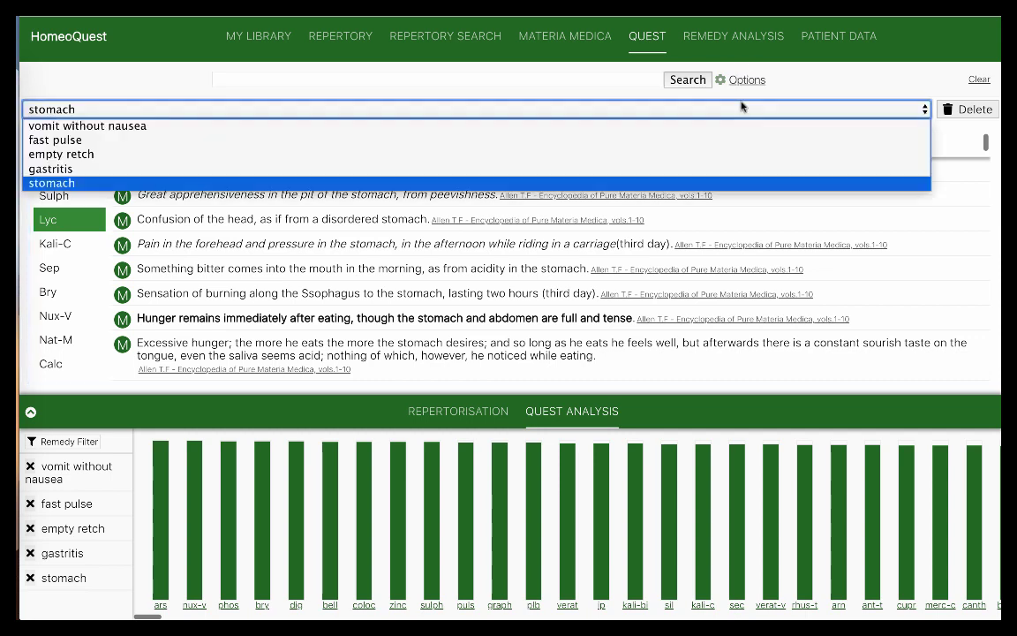
pyautogui.click(917, 183)
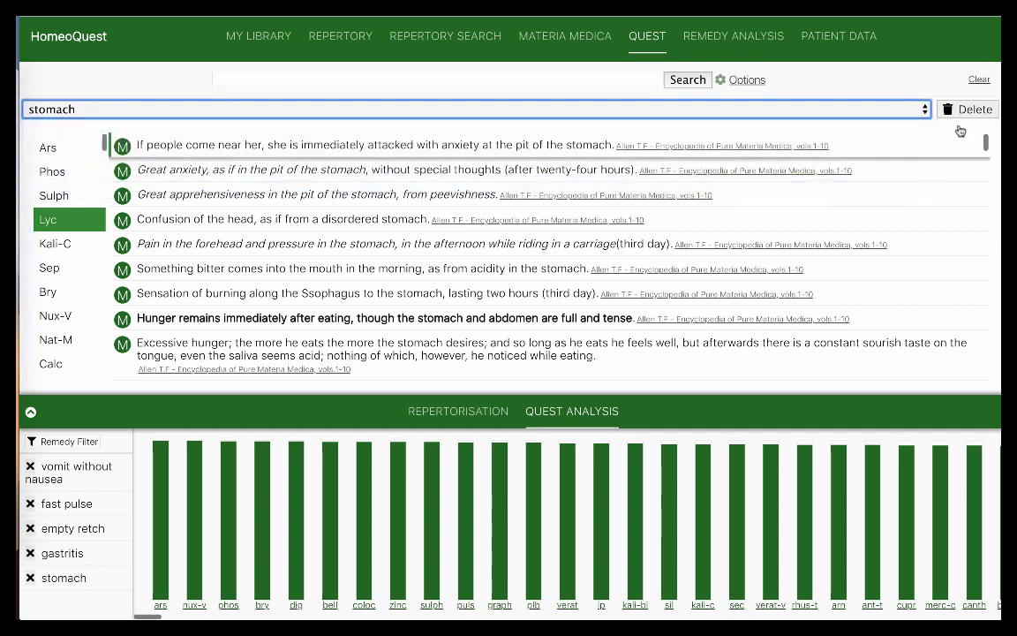
pyautogui.click(972, 108)
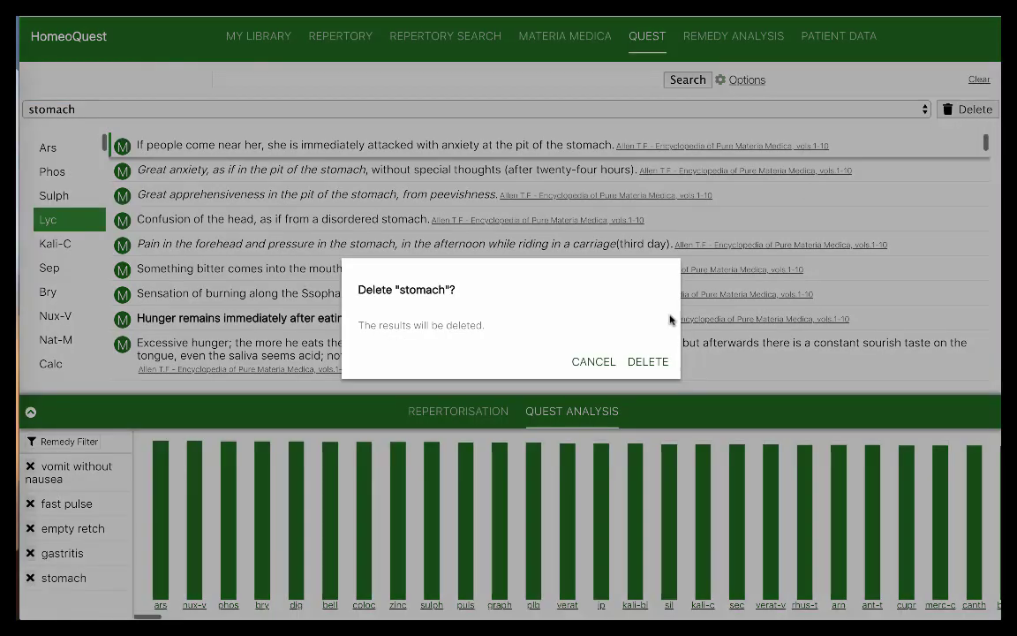
pyautogui.click(648, 362)
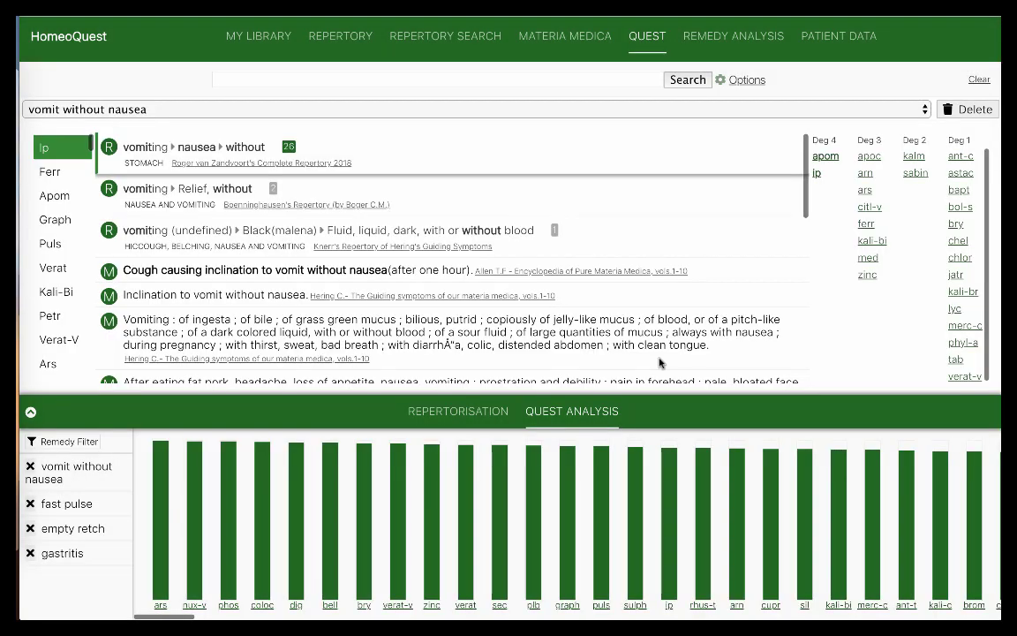
# Step: Delete the 'gastritis' query and confirm three queries remain
pyautogui.click(728, 112)
pyautogui.click(704, 173)
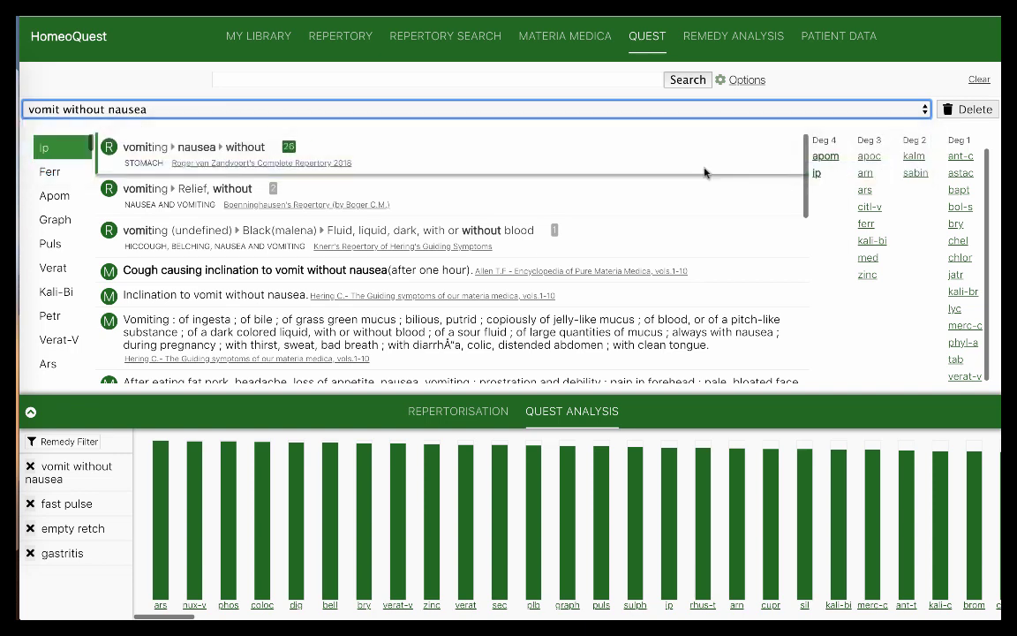
pyautogui.click(972, 108)
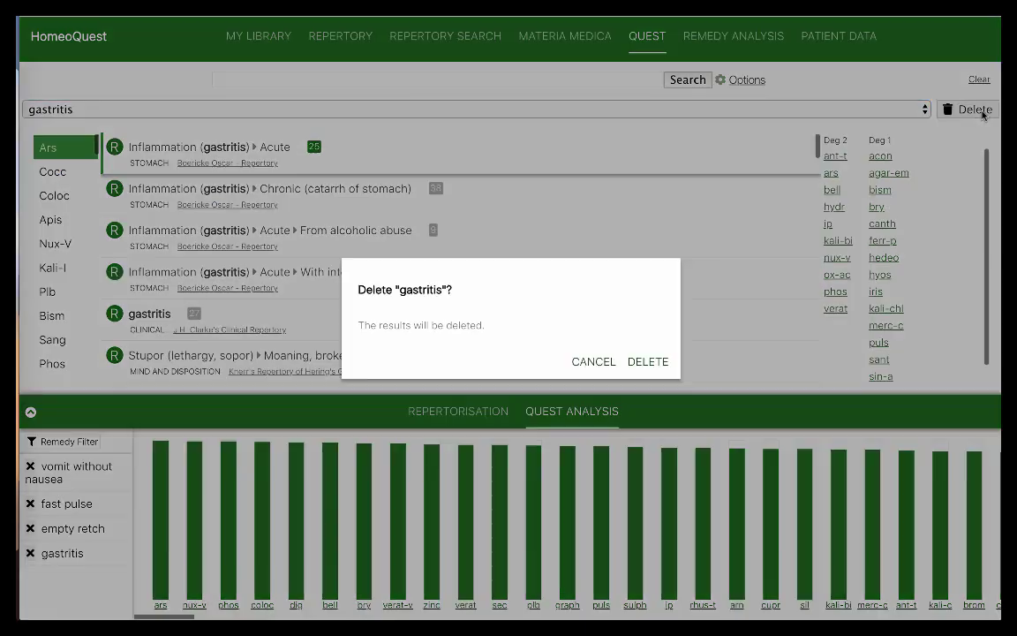
pyautogui.click(643, 364)
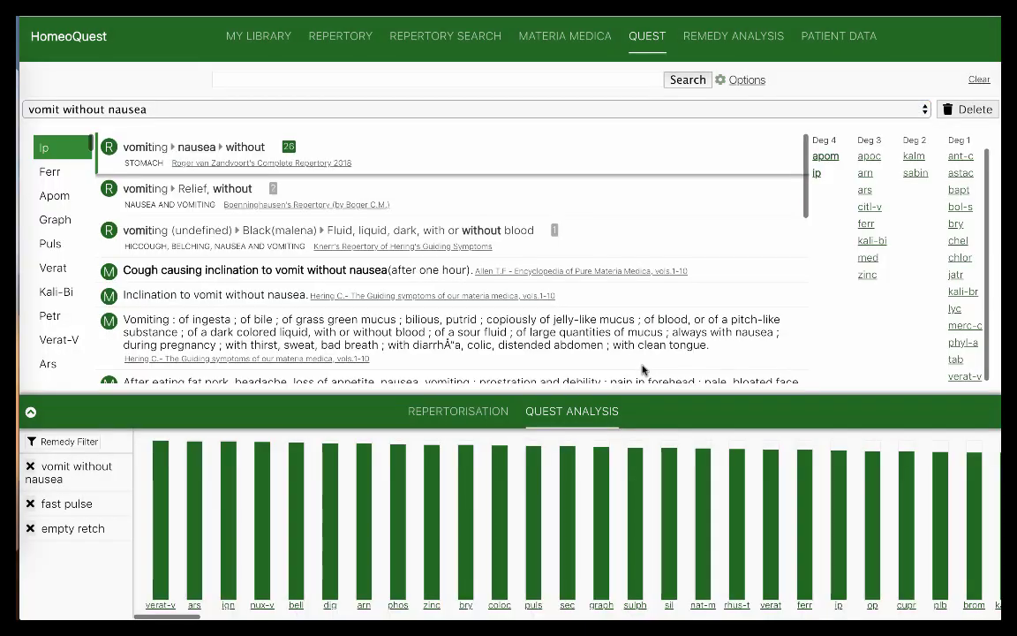
pyautogui.click(453, 109)
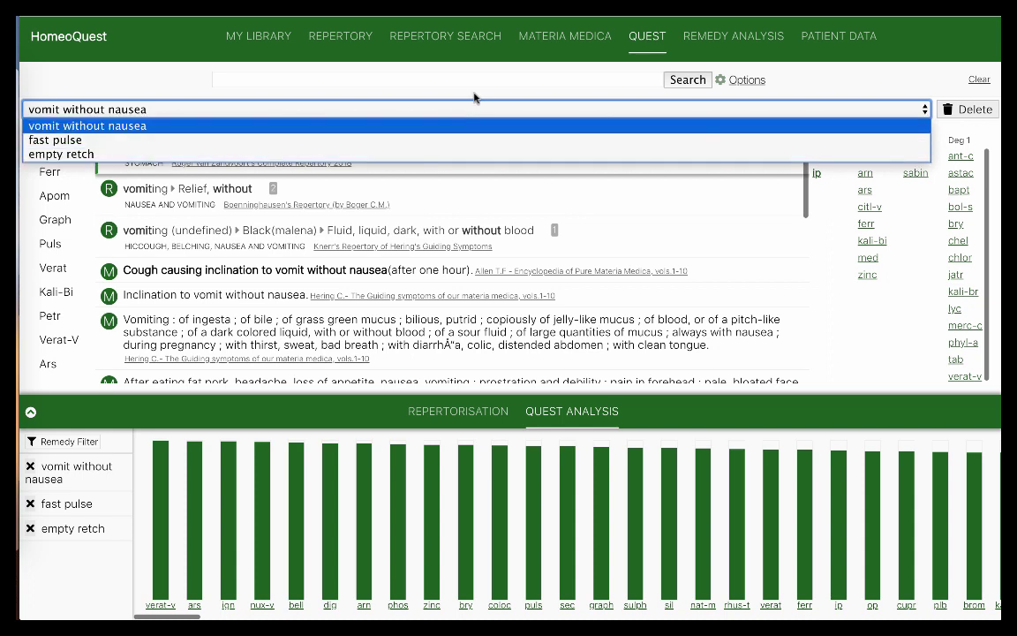
pyautogui.click(477, 90)
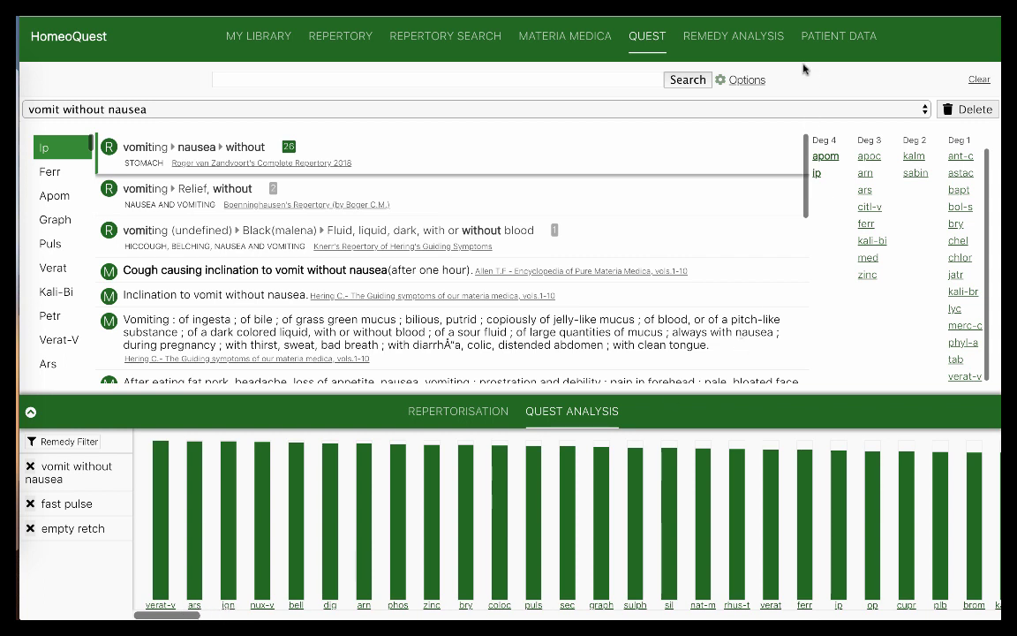
# Step: Open Veratrum viride in the materia medica, choosing Boger's Synoptic Key
pyautogui.click(845, 43)
pyautogui.scroll(-4, 563, 322)
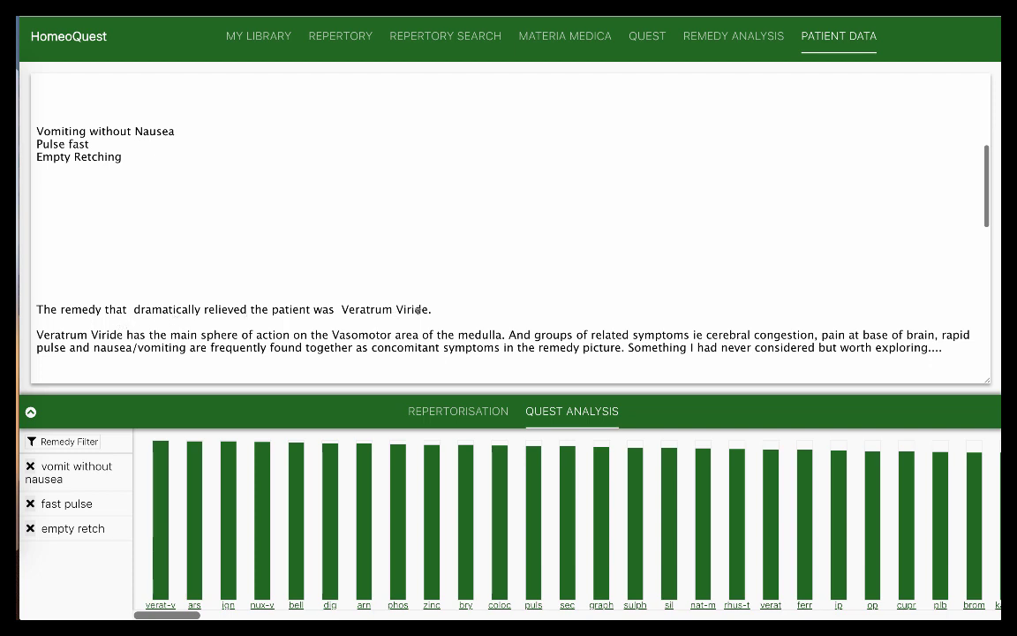
pyautogui.click(164, 606)
pyautogui.scroll(-1, 353, 265)
pyautogui.click(382, 92)
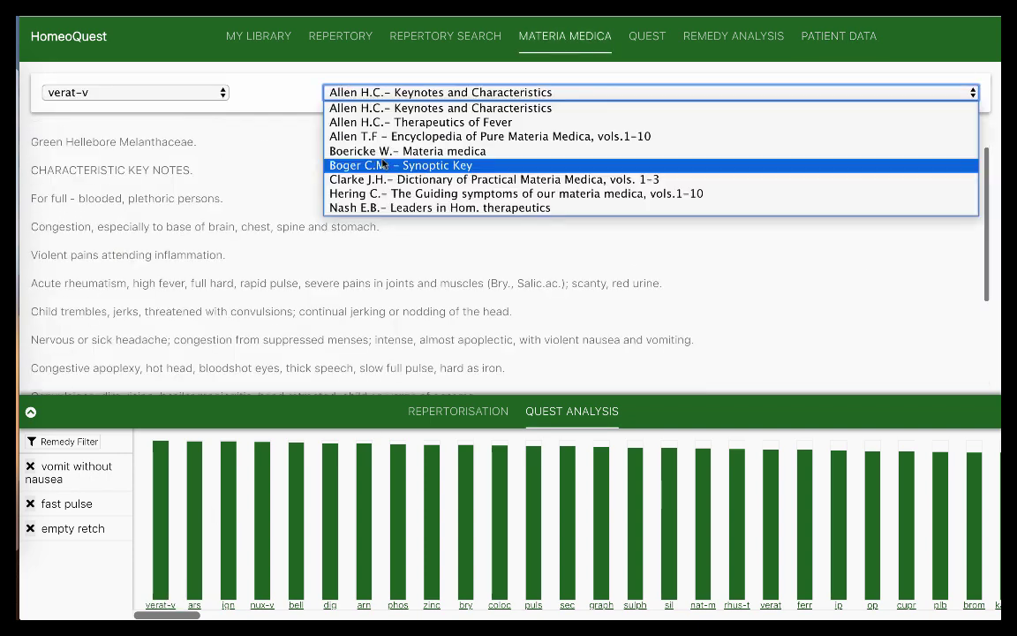
pyautogui.click(382, 165)
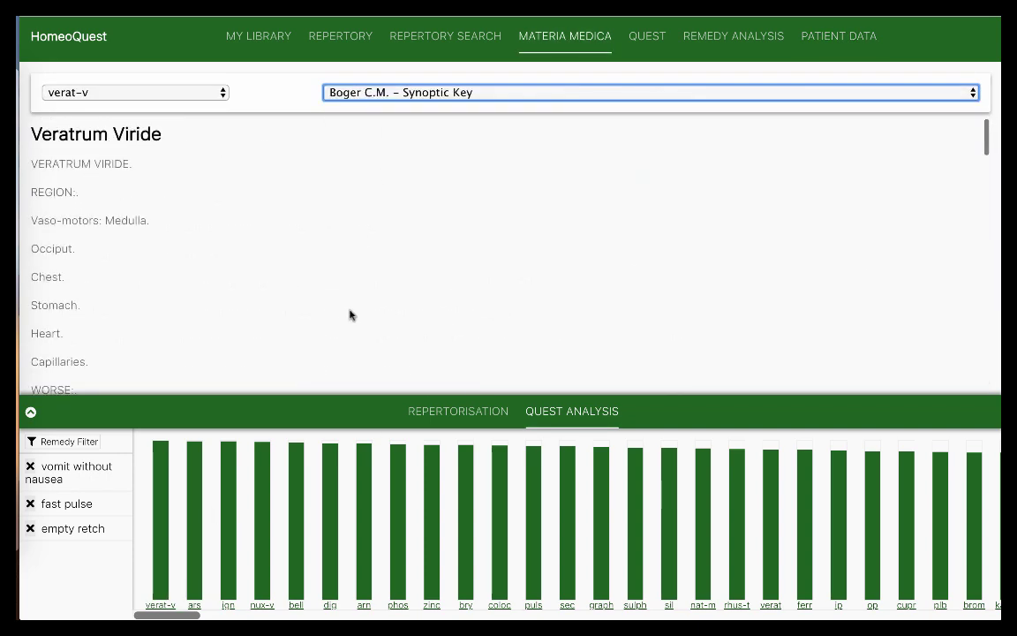
# Step: Read the Boger entry through to 'RELATED: ACO.', then return to the Quest page
pyautogui.scroll(-1, 349, 316)
pyautogui.scroll(-2, 63, 295)
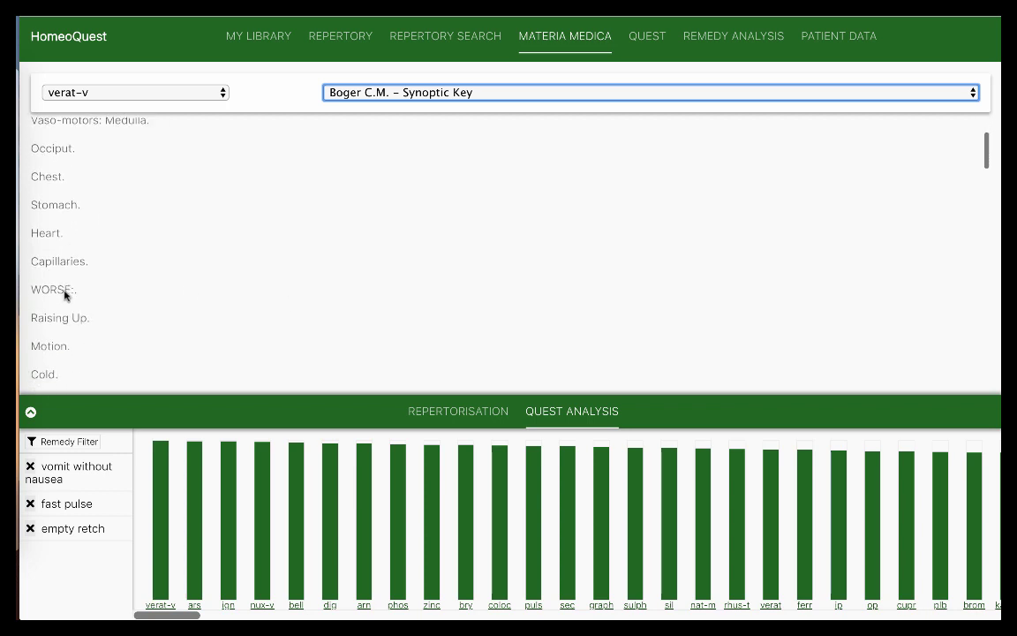
pyautogui.scroll(-5, 63, 295)
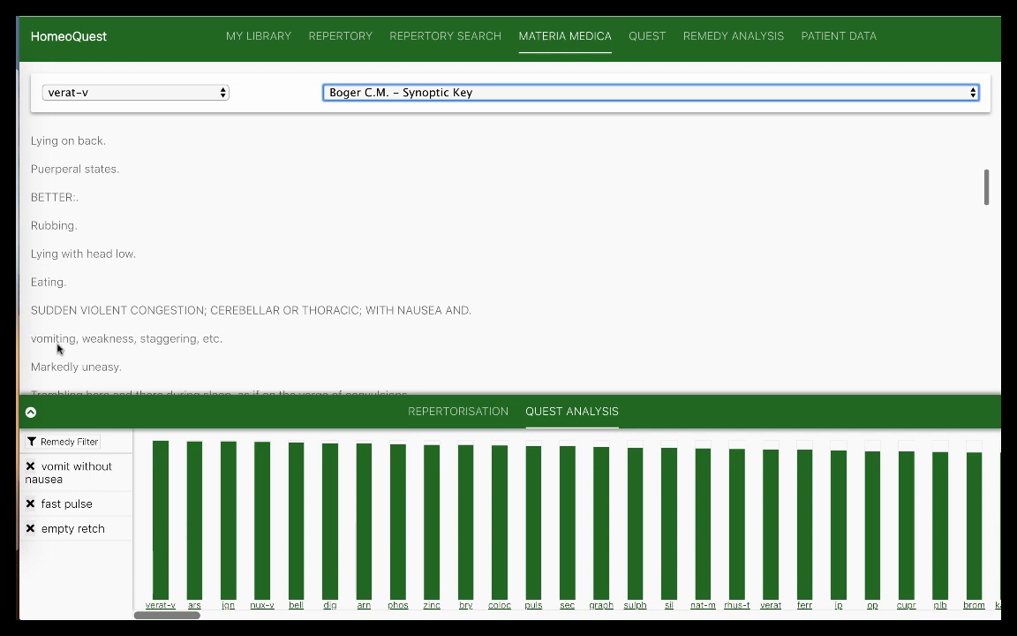
pyautogui.scroll(-1, 172, 362)
pyautogui.scroll(-8, 173, 362)
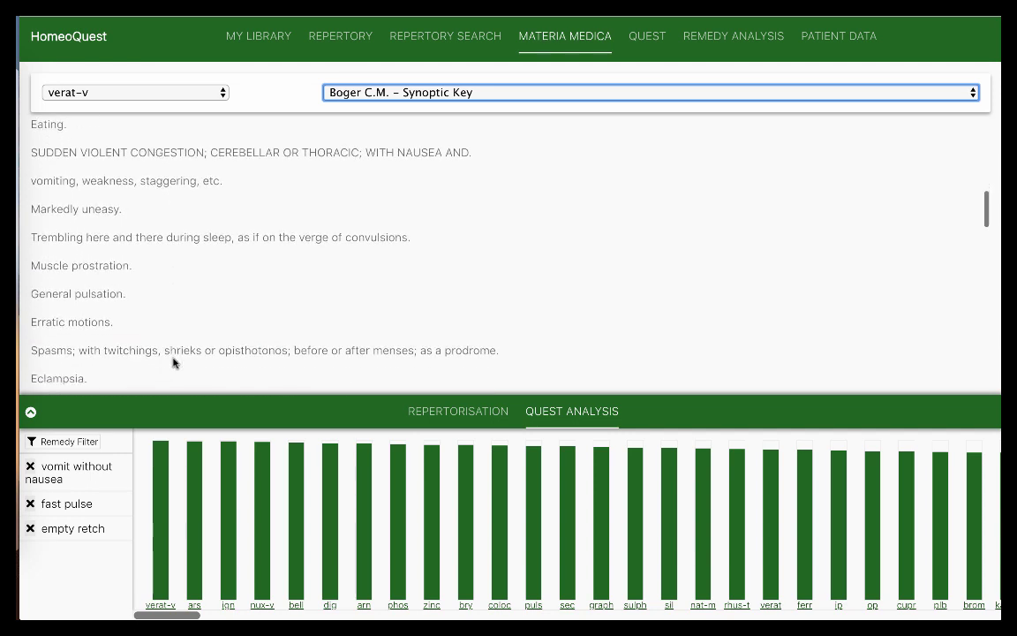
pyautogui.scroll(-6, 173, 362)
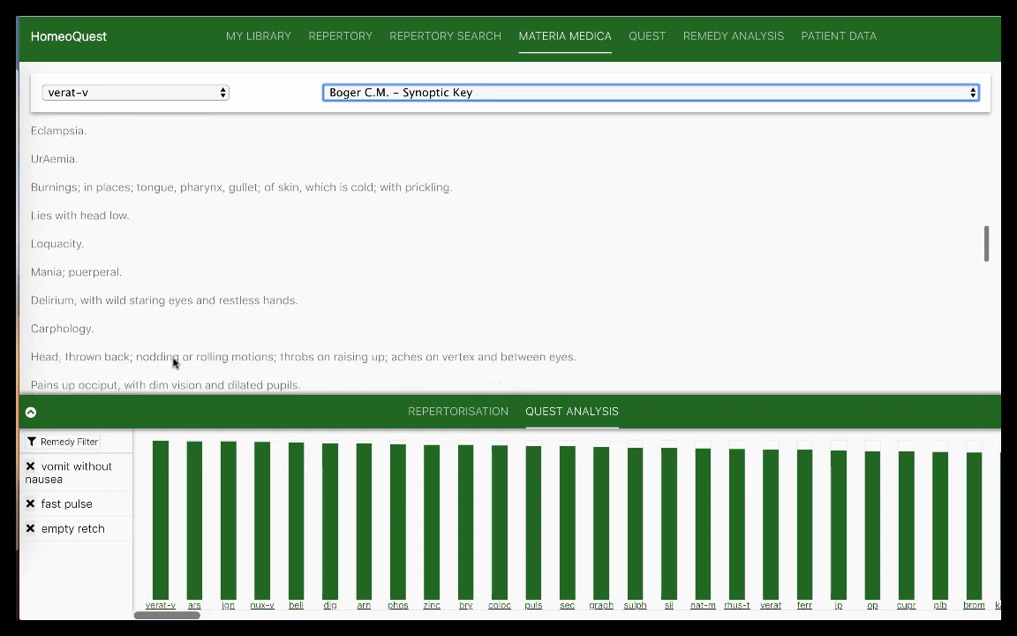
pyautogui.scroll(-6, 173, 362)
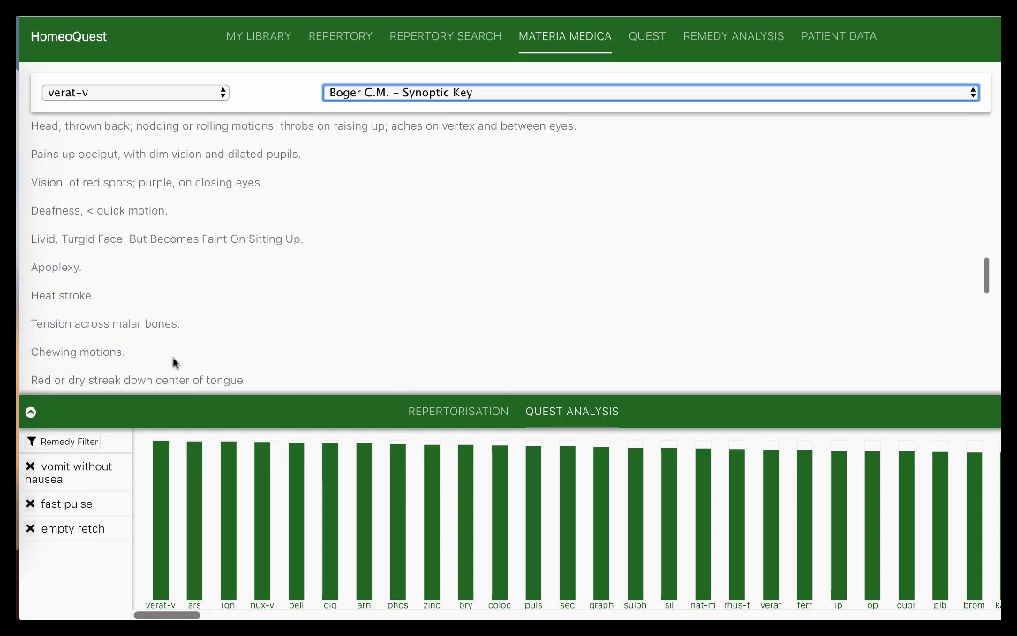
pyautogui.scroll(-1, 173, 362)
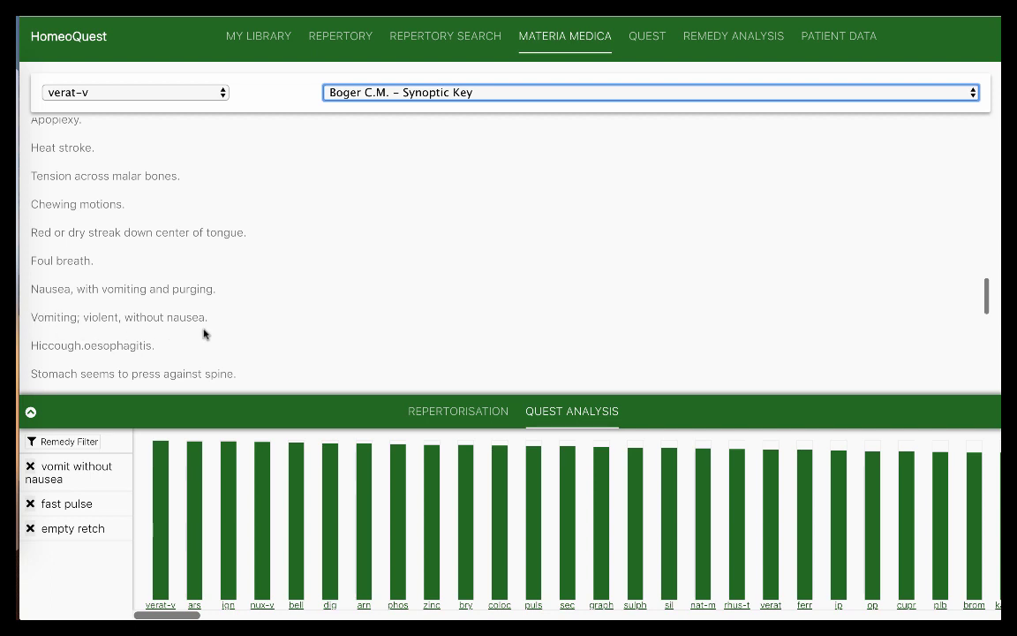
pyautogui.scroll(-1, 68, 336)
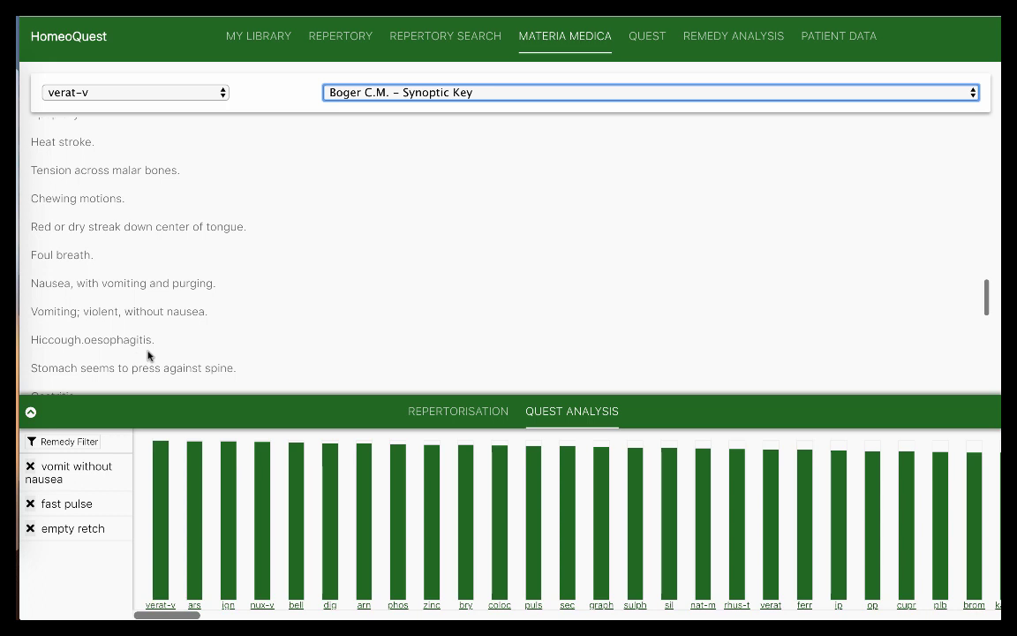
pyautogui.scroll(-1, 148, 356)
pyautogui.scroll(-5, 147, 356)
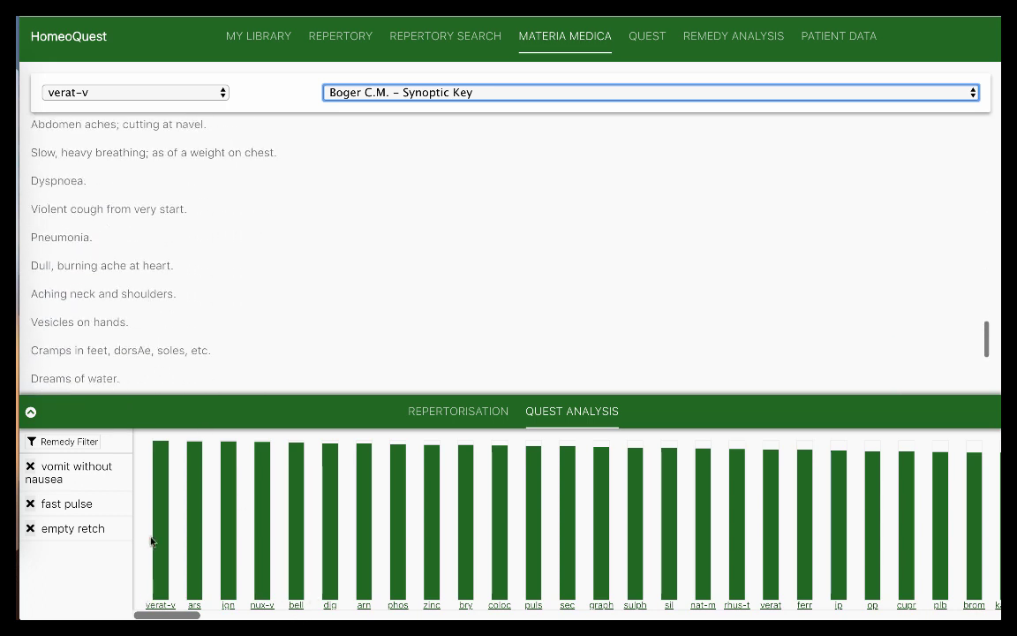
pyautogui.scroll(-3, 245, 320)
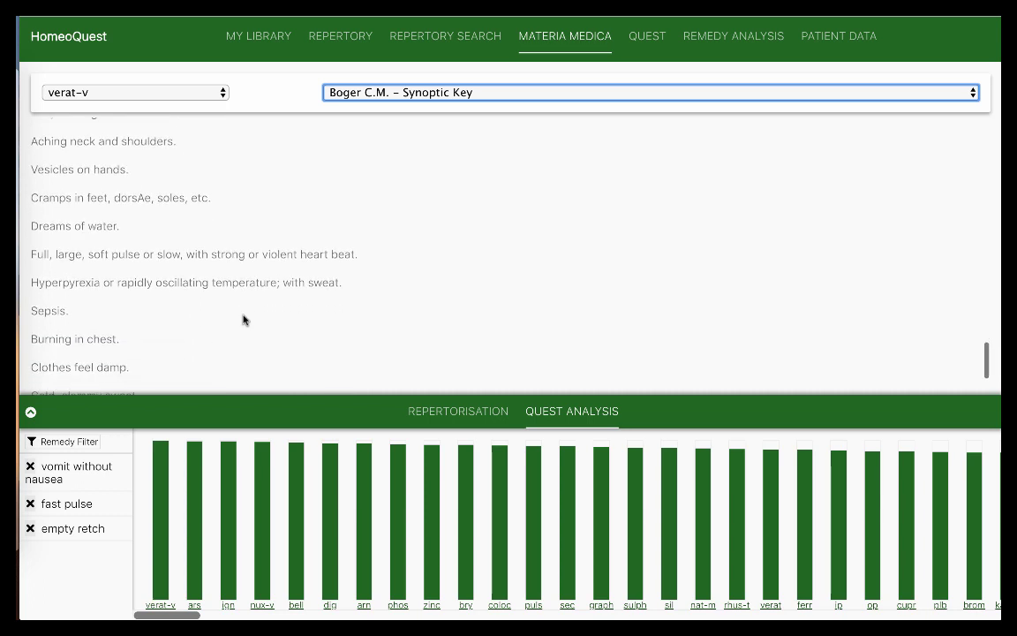
pyautogui.scroll(-2, 245, 320)
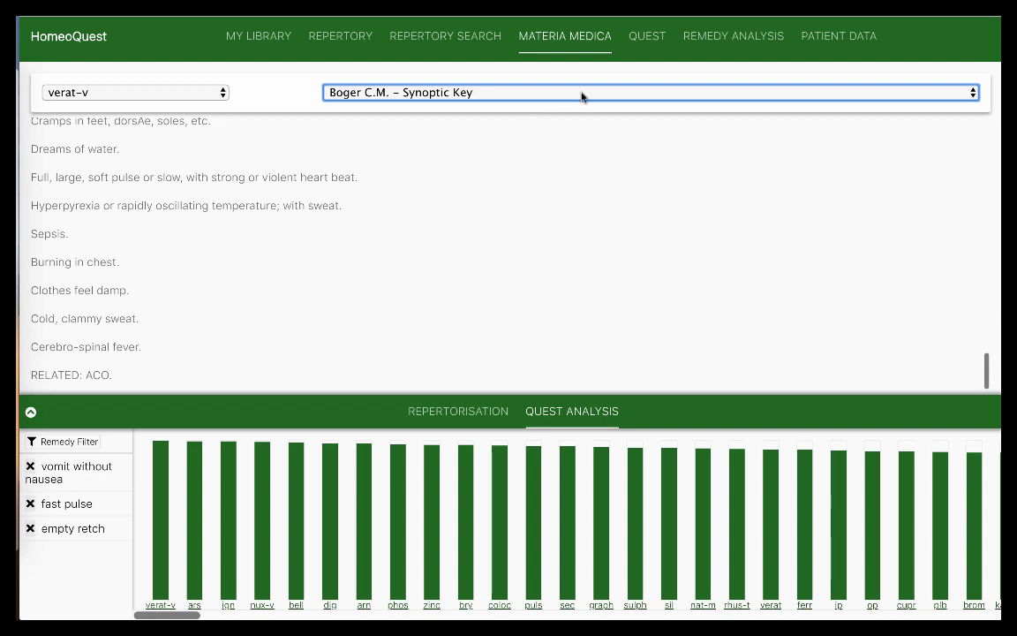
pyautogui.click(644, 35)
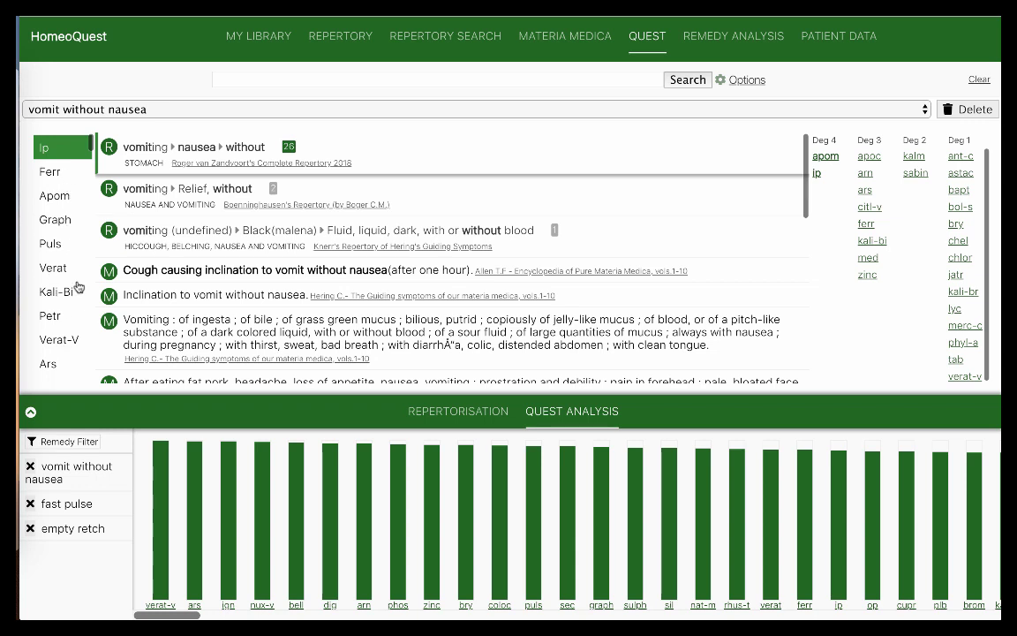
# Step: Switch the Quest results from 'vomit without nausea' to the 'fast pulse' query
pyautogui.click(137, 108)
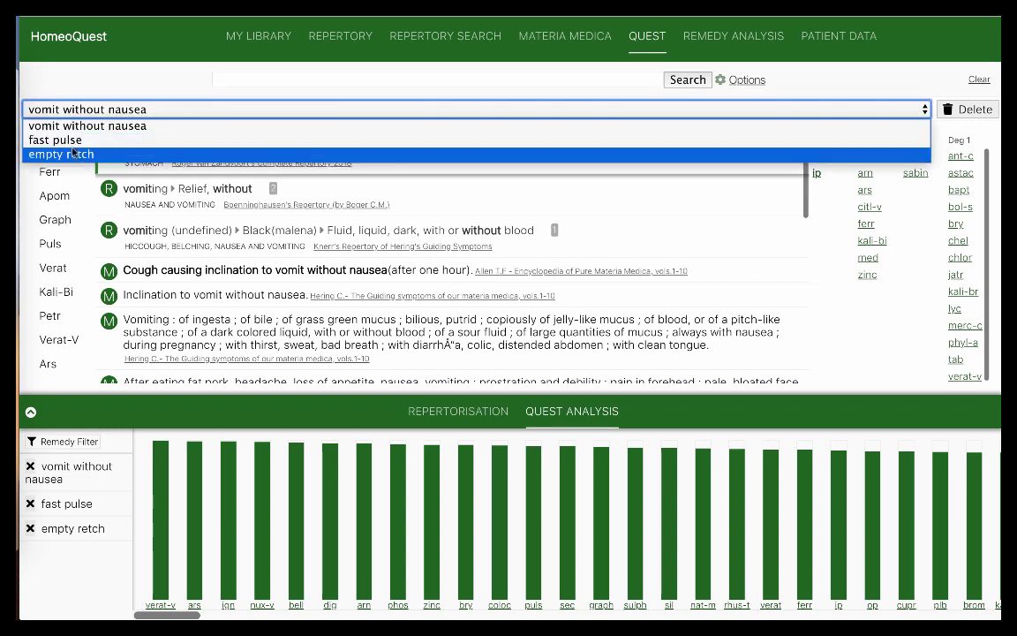
pyautogui.click(67, 137)
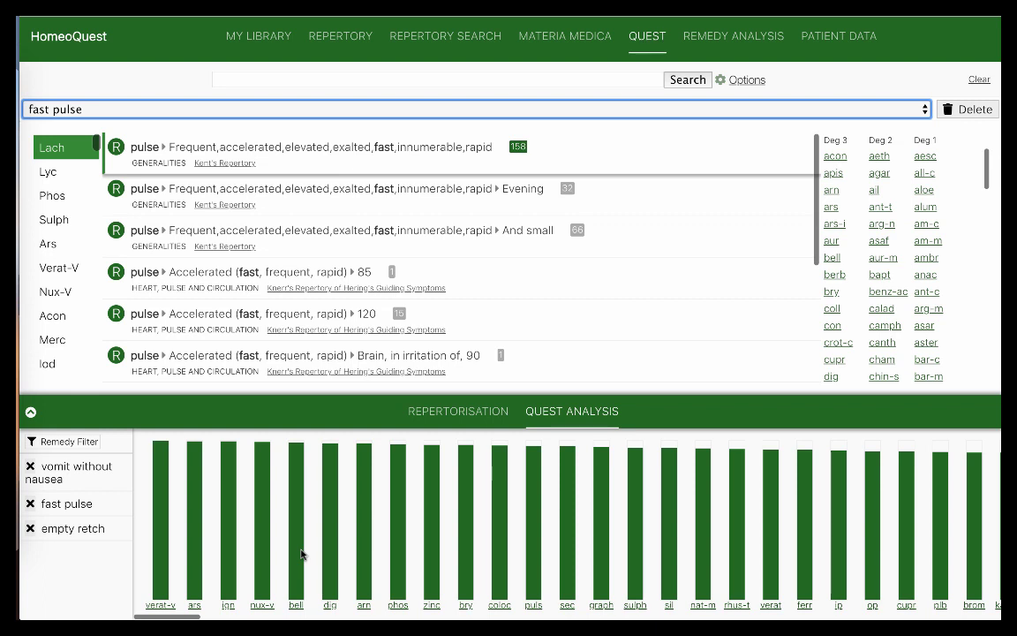
# Step: Show Repertorisation Sheet 1 with vomiting without nausea, rapid pulse and empty retching rubrics
pyautogui.click(479, 412)
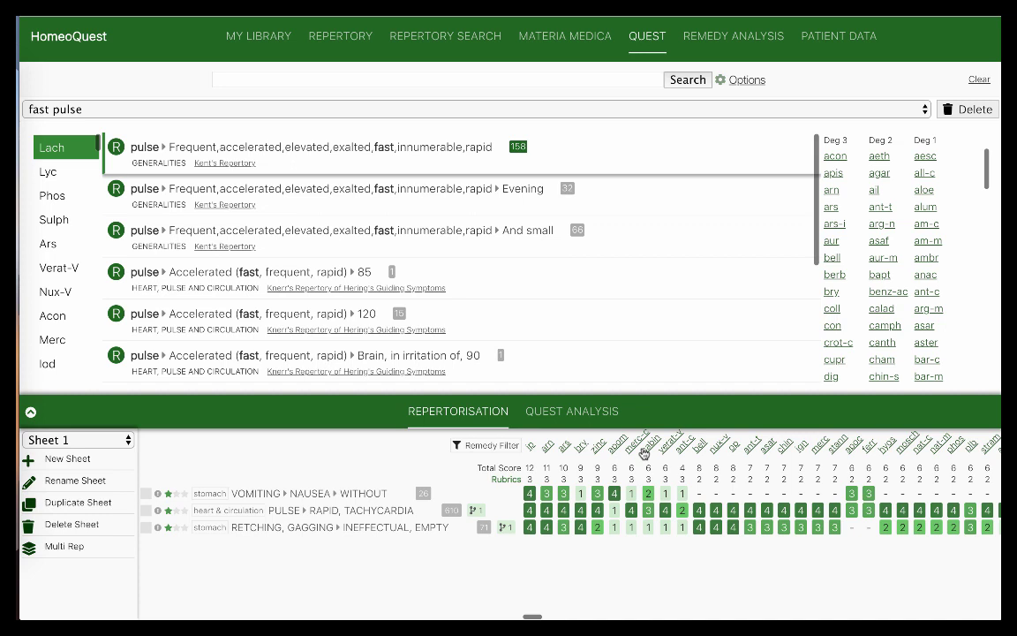
pyautogui.click(590, 411)
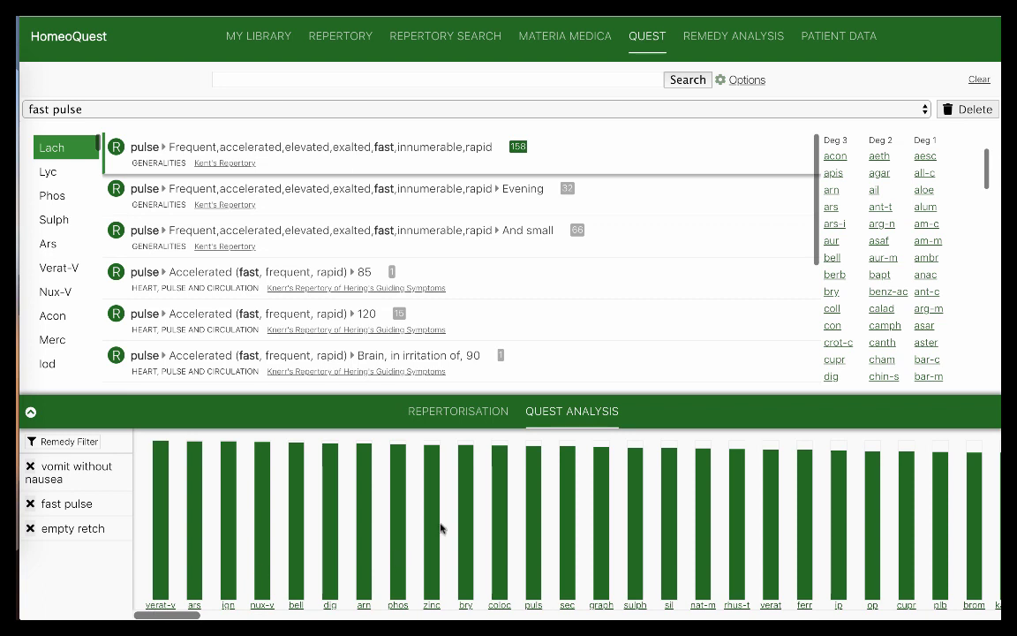
pyautogui.click(484, 420)
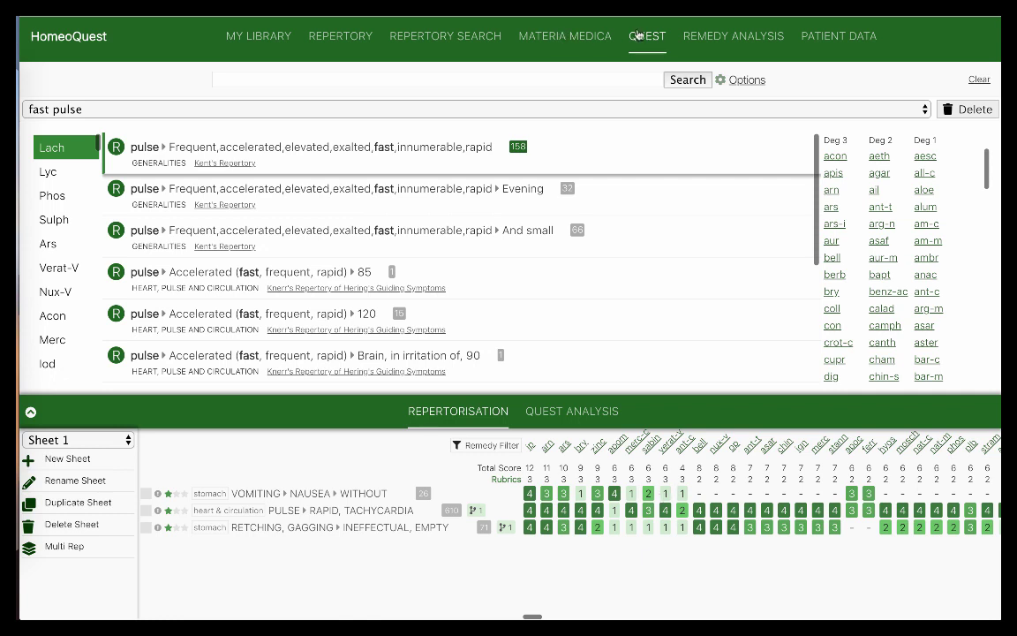
pyautogui.click(247, 107)
# Step: Switch to the 'vomit without nausea' query and review Verat-V's rubrics and passages
pyautogui.click(247, 127)
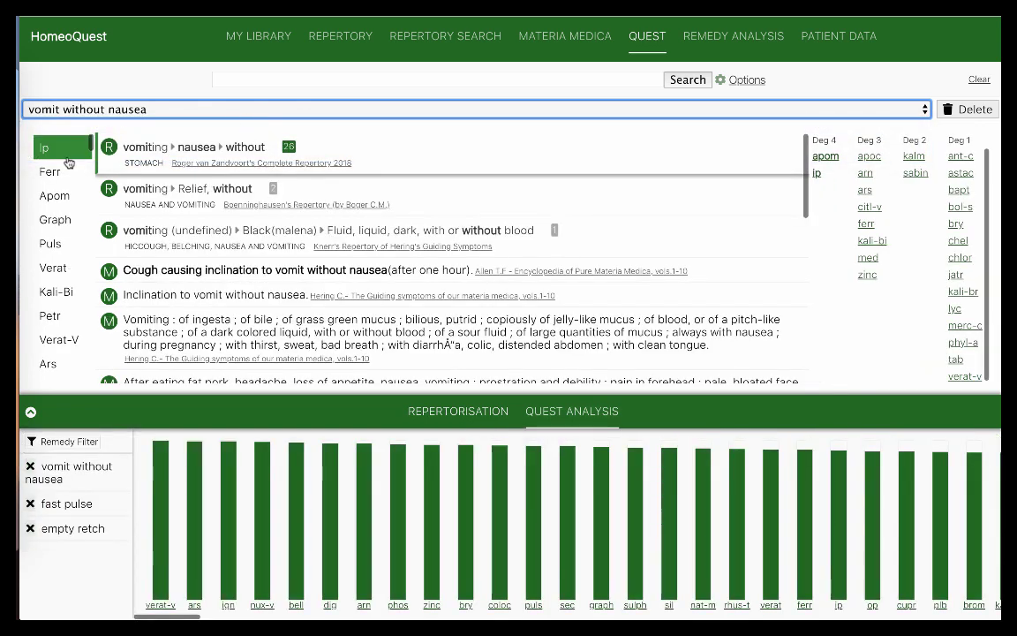
pyautogui.click(41, 151)
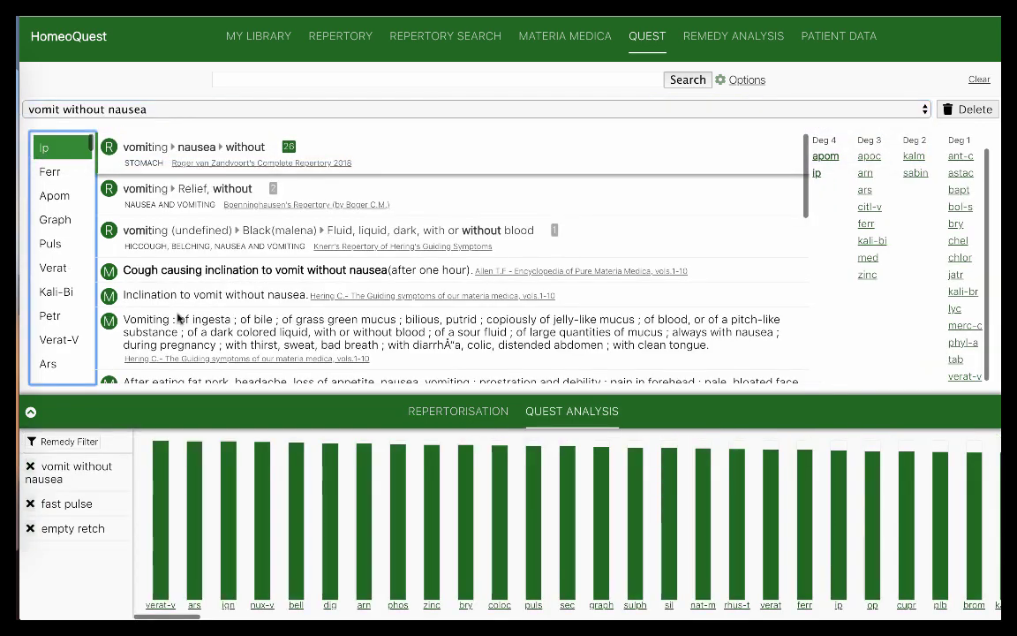
pyautogui.click(52, 341)
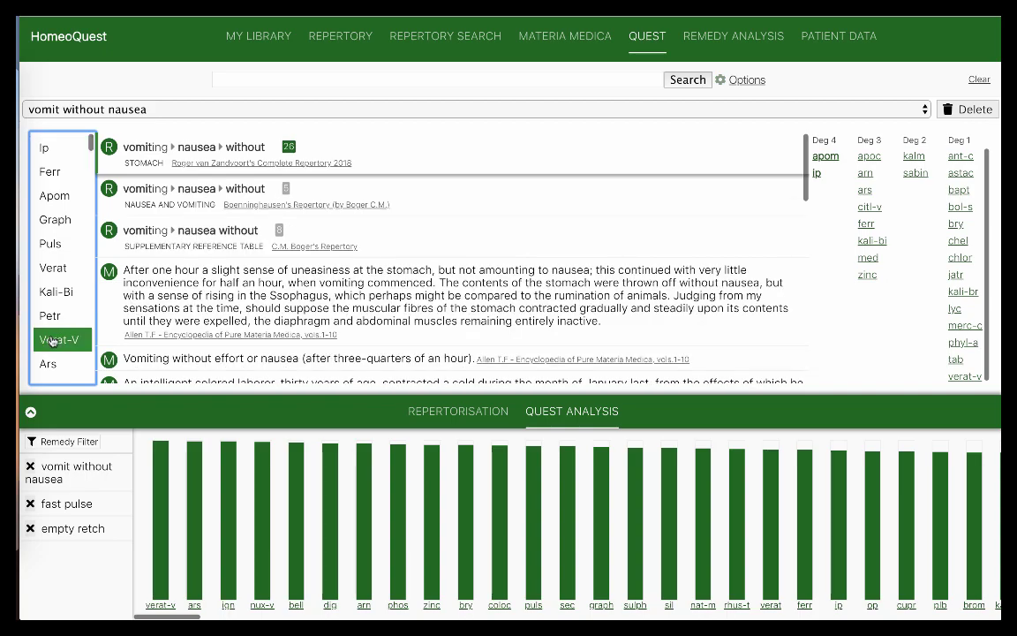
pyautogui.scroll(-10, 220, 265)
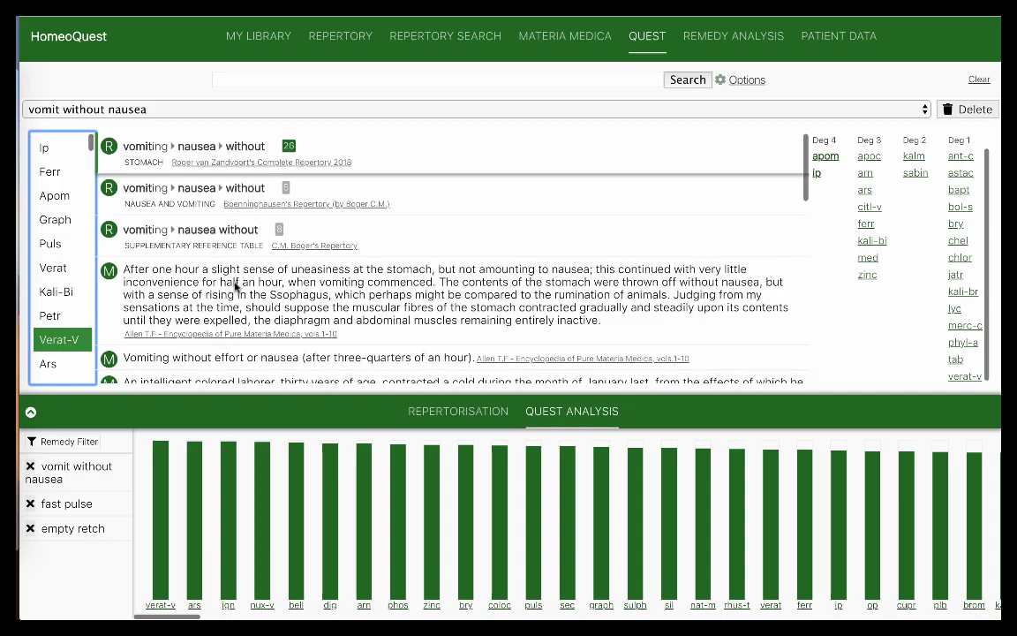
pyautogui.scroll(10, 234, 284)
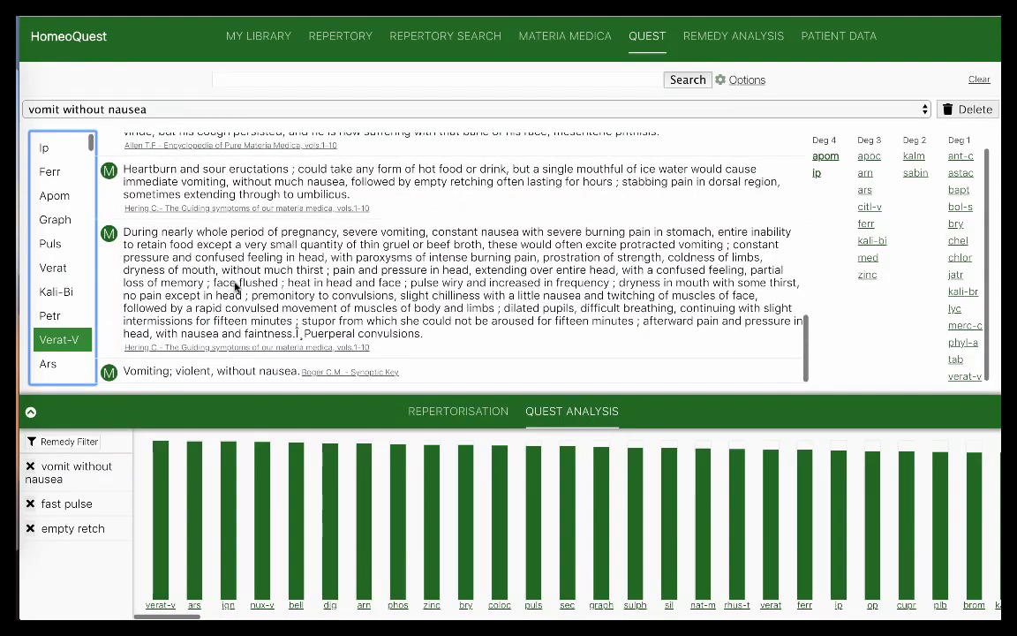
# Step: Return to Ip's passages and show the repertorisation grid below
pyautogui.click(48, 145)
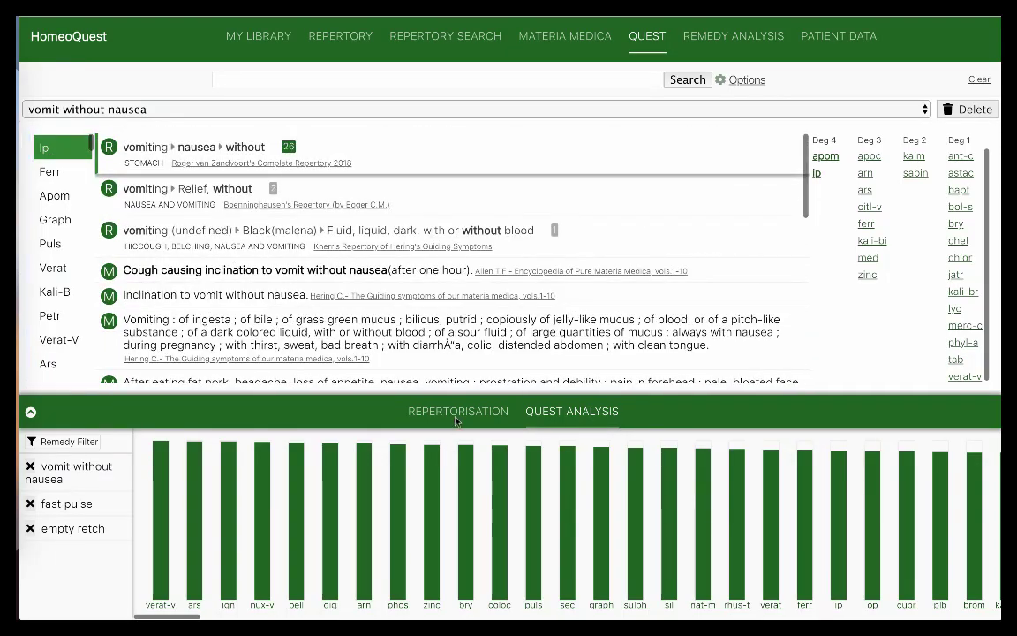
pyautogui.click(429, 421)
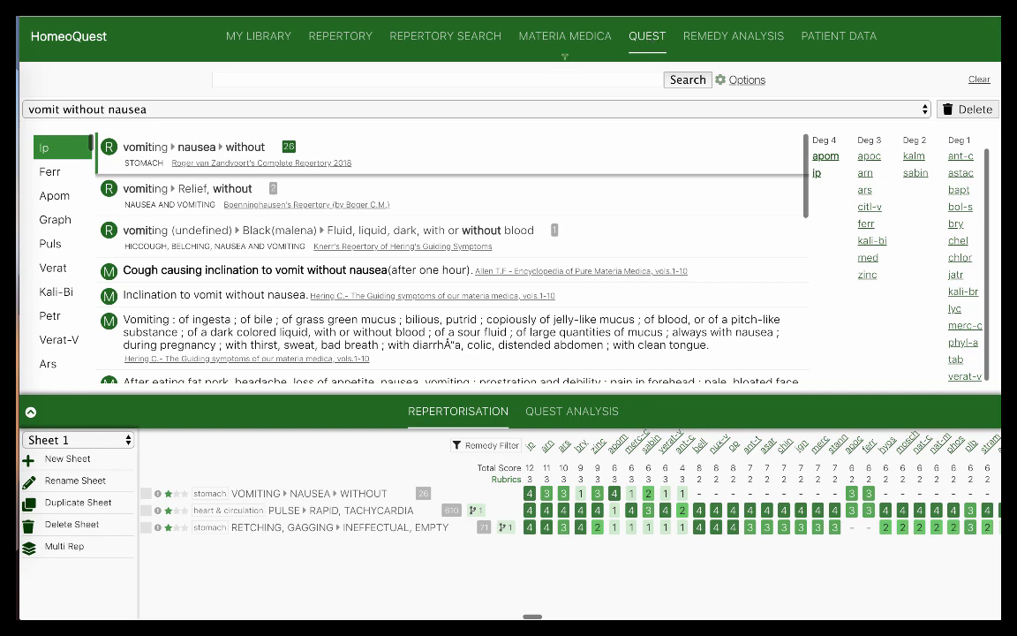
pyautogui.click(537, 109)
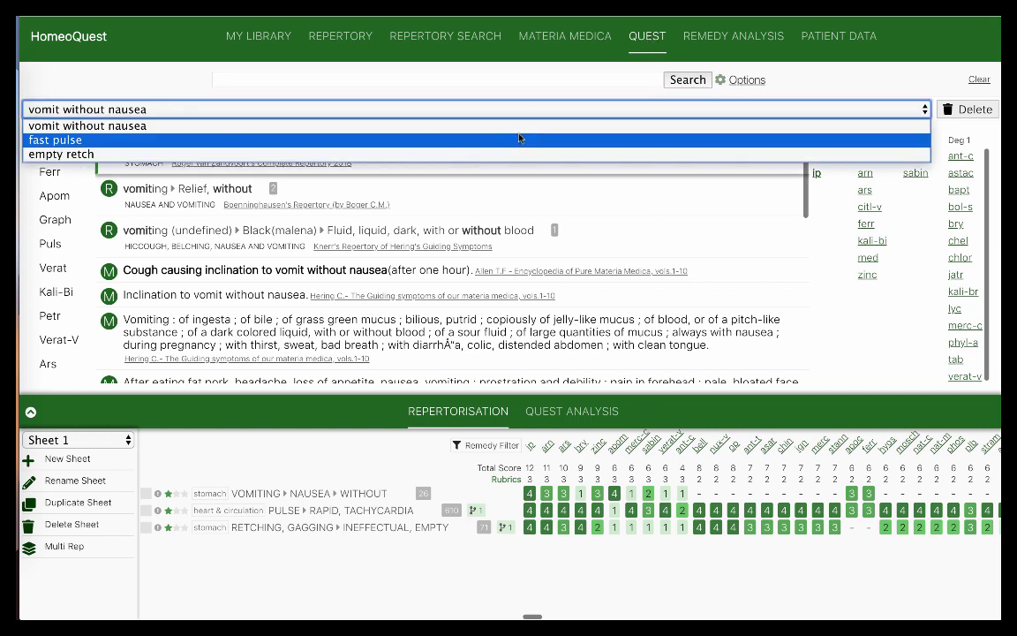
# Step: Switch to the 'fast pulse' query and show Verat-V's rubrics
pyautogui.click(519, 138)
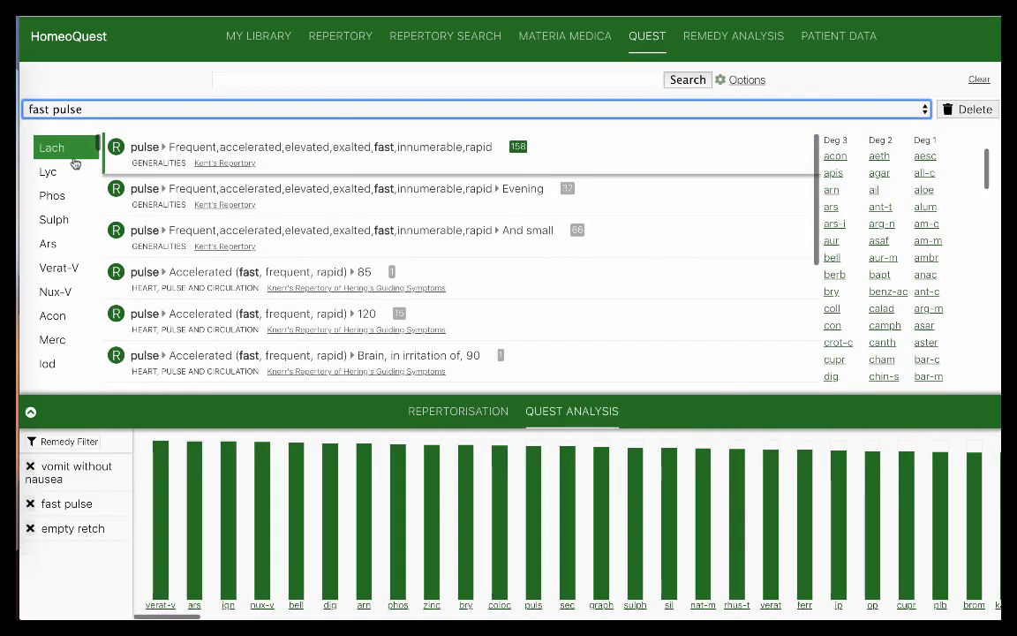
pyautogui.click(62, 267)
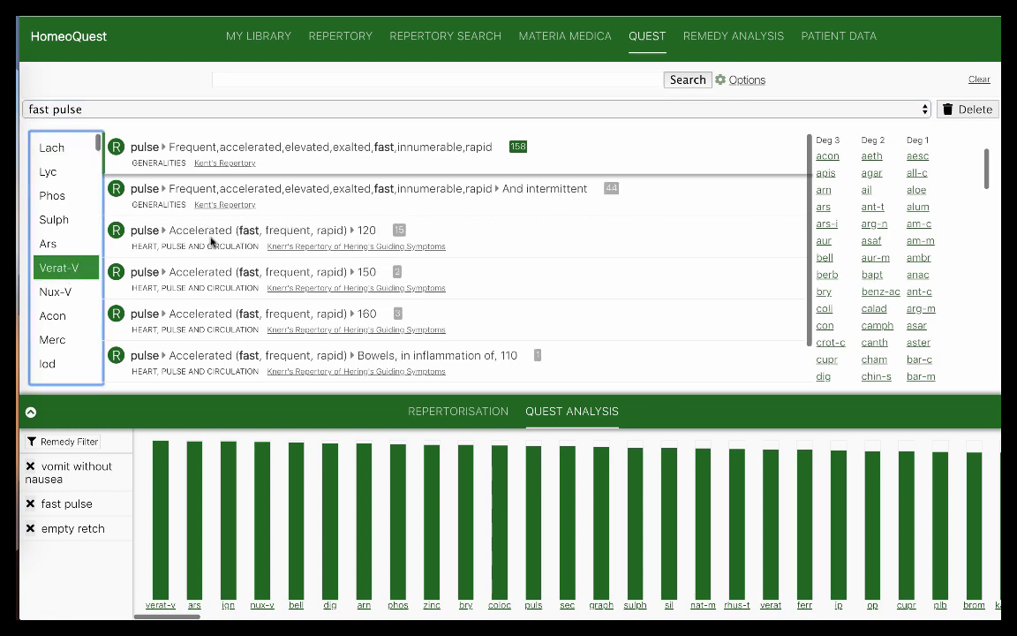
pyautogui.scroll(-1, 238, 315)
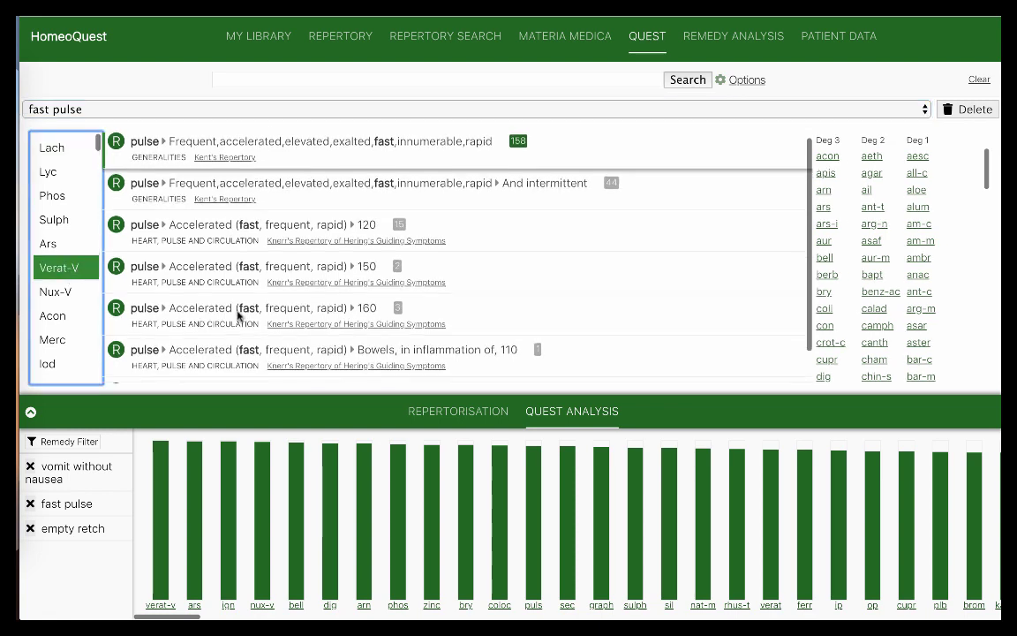
pyautogui.scroll(-1, 238, 315)
pyautogui.scroll(1, 239, 315)
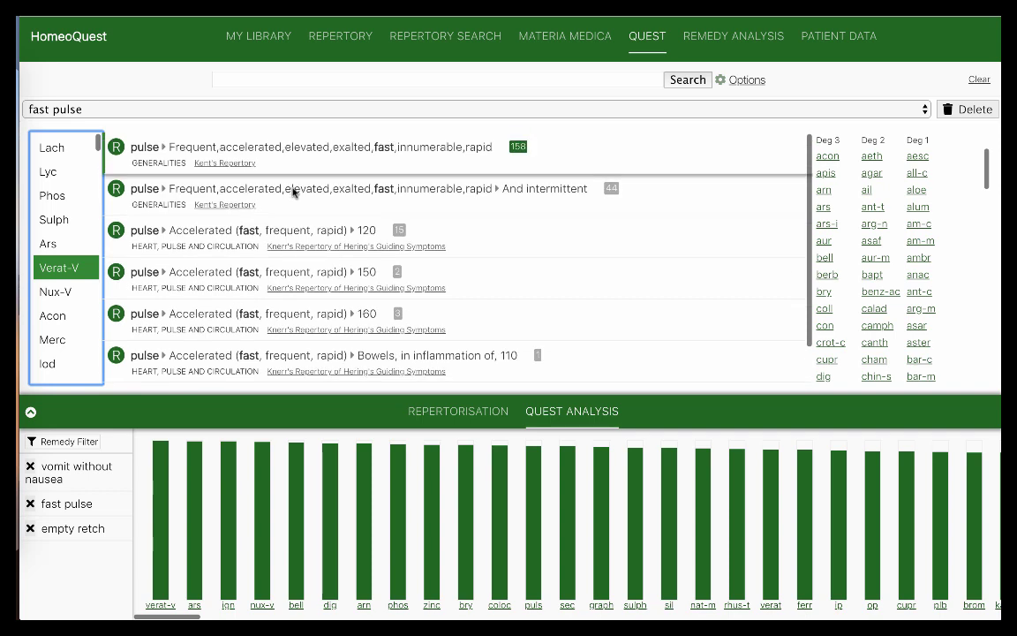
# Step: Filter the fast pulse rubrics to Ip, leaving Kent's frequent and Knerr's accelerated pulse rubrics
pyautogui.scroll(-1, 242, 228)
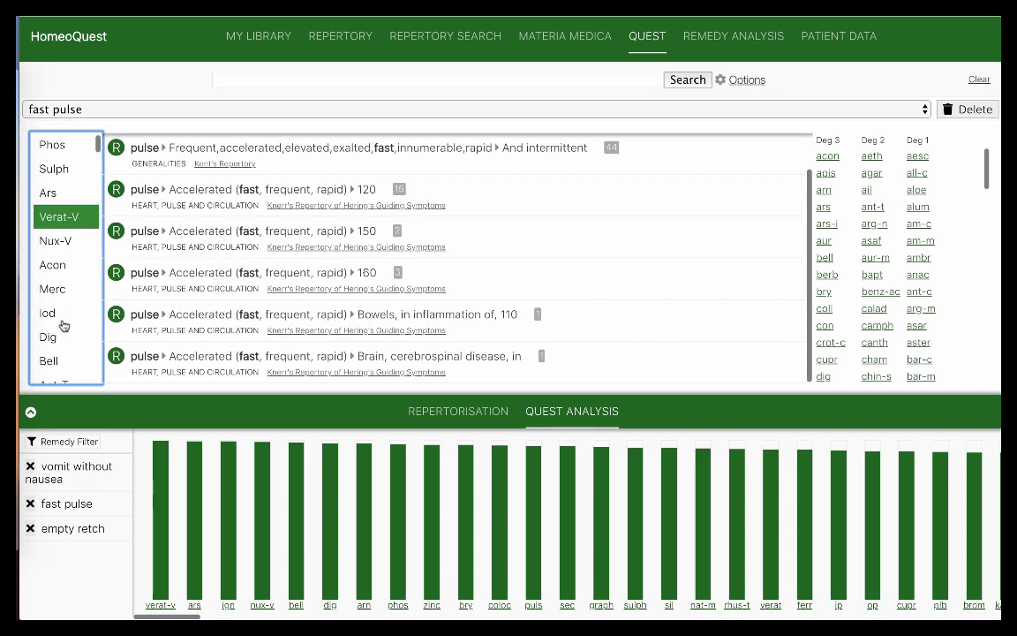
pyautogui.scroll(-1, 64, 327)
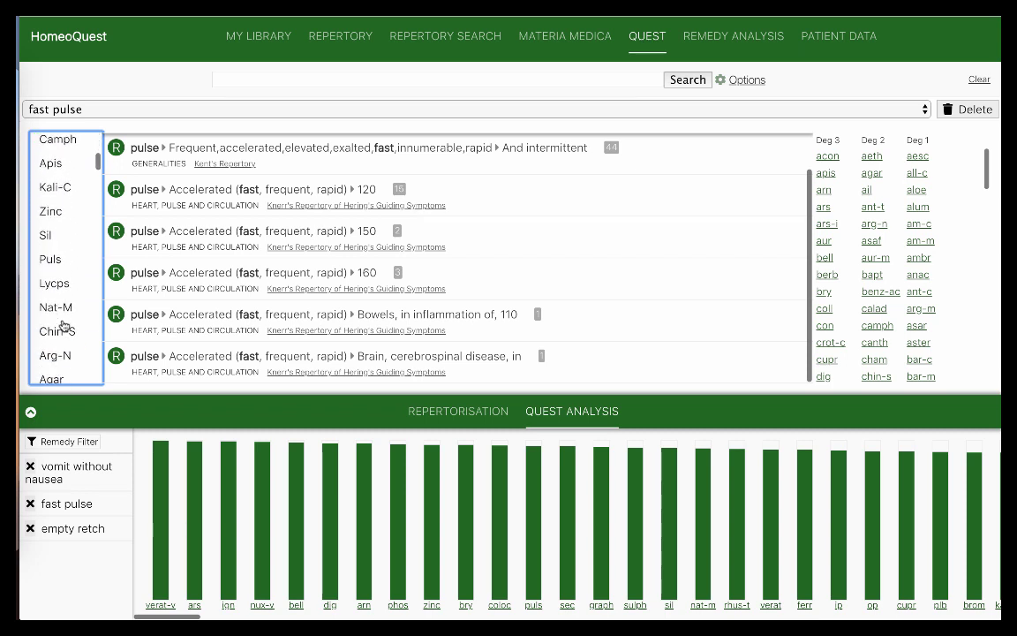
pyautogui.scroll(-1, 64, 326)
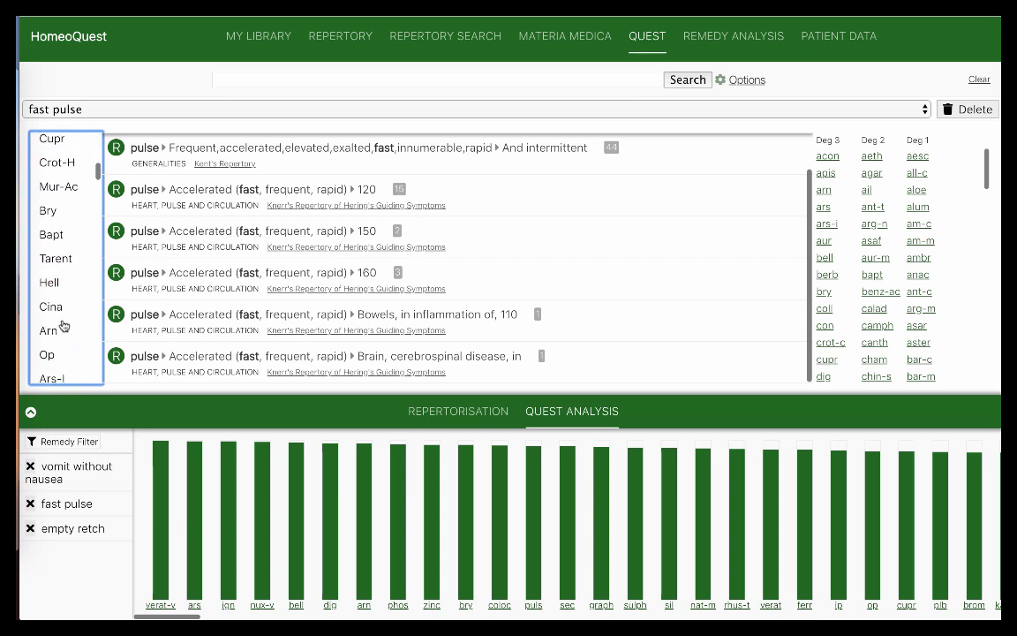
pyautogui.scroll(-1, 63, 327)
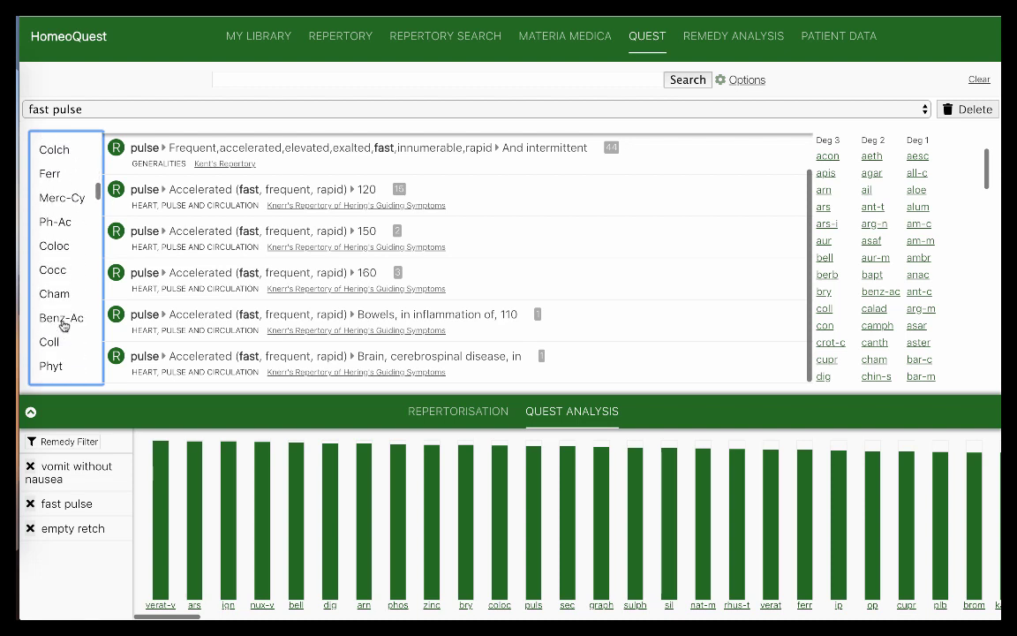
pyautogui.scroll(-2, 63, 327)
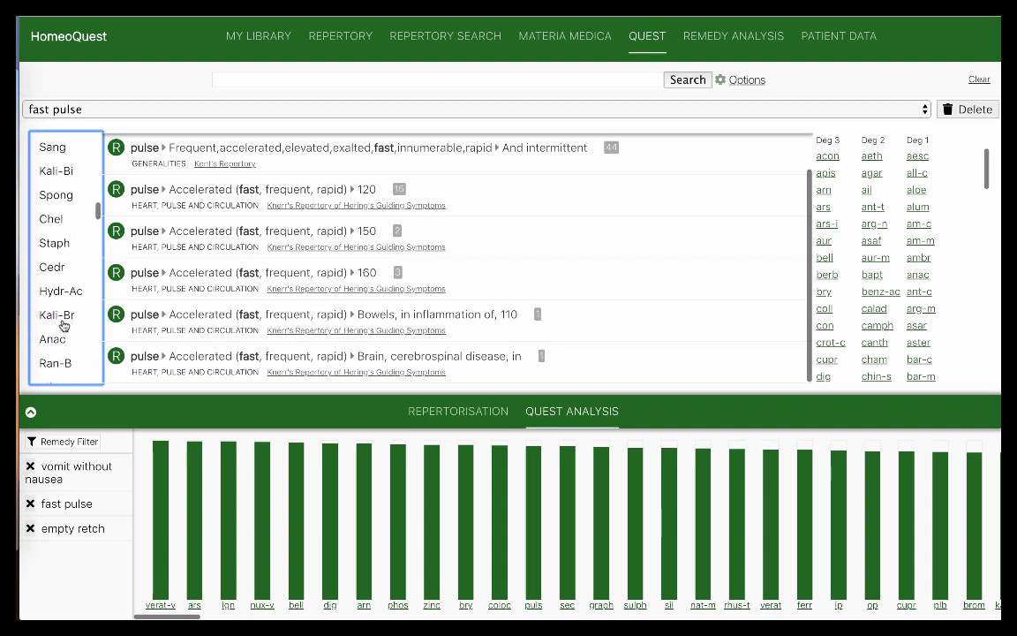
pyautogui.scroll(-1, 64, 326)
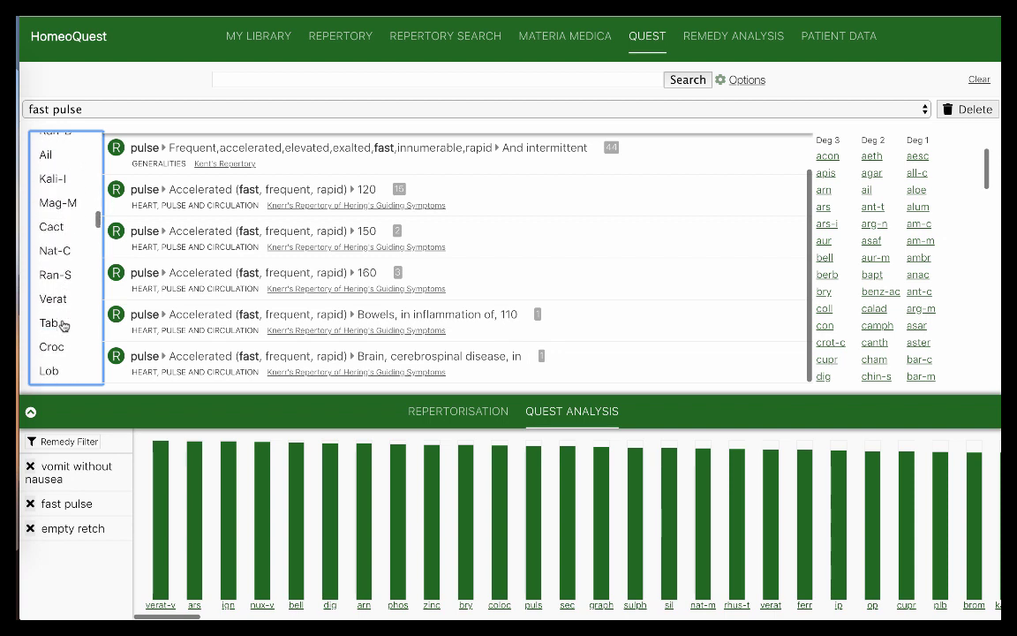
pyautogui.scroll(-1, 63, 326)
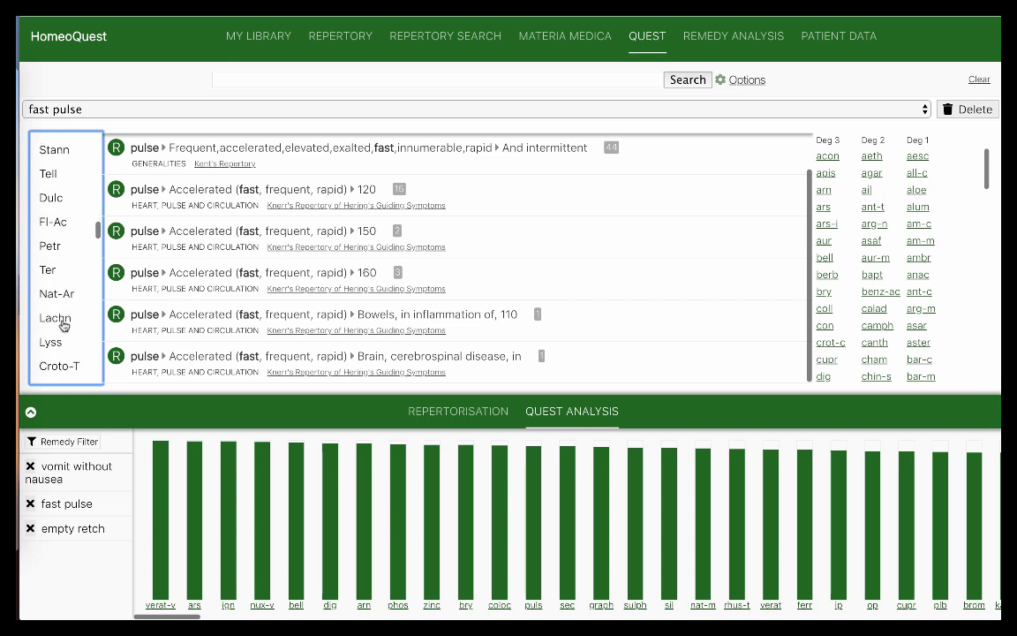
pyautogui.click(50, 301)
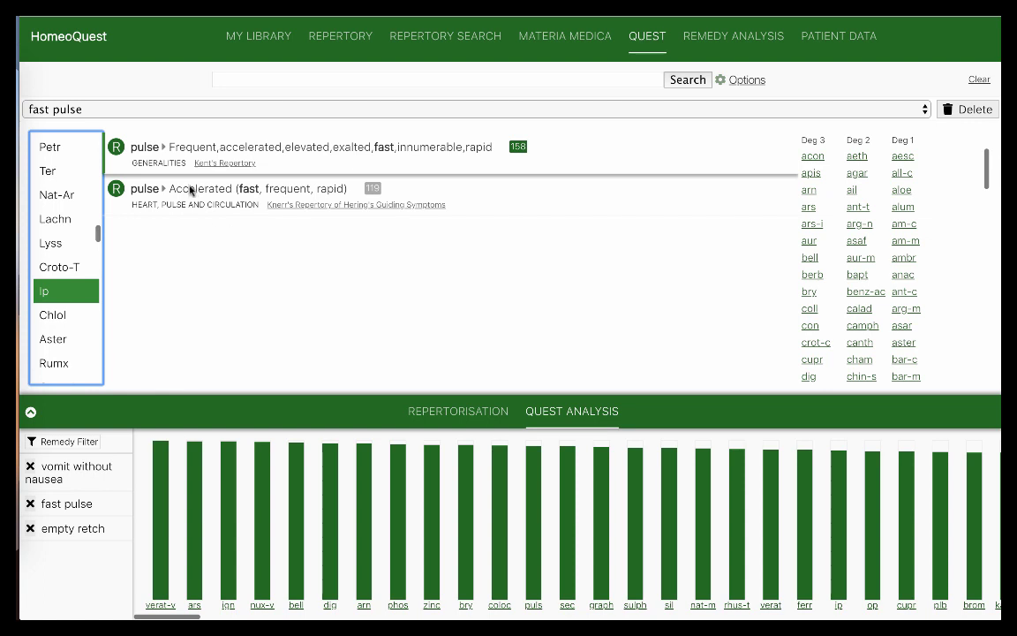
# Step: Filter fast pulse rubrics to Verat-V, including Knerr's 120, 150, 160 entries, and show the repertorisation grid
pyautogui.scroll(10, 81, 228)
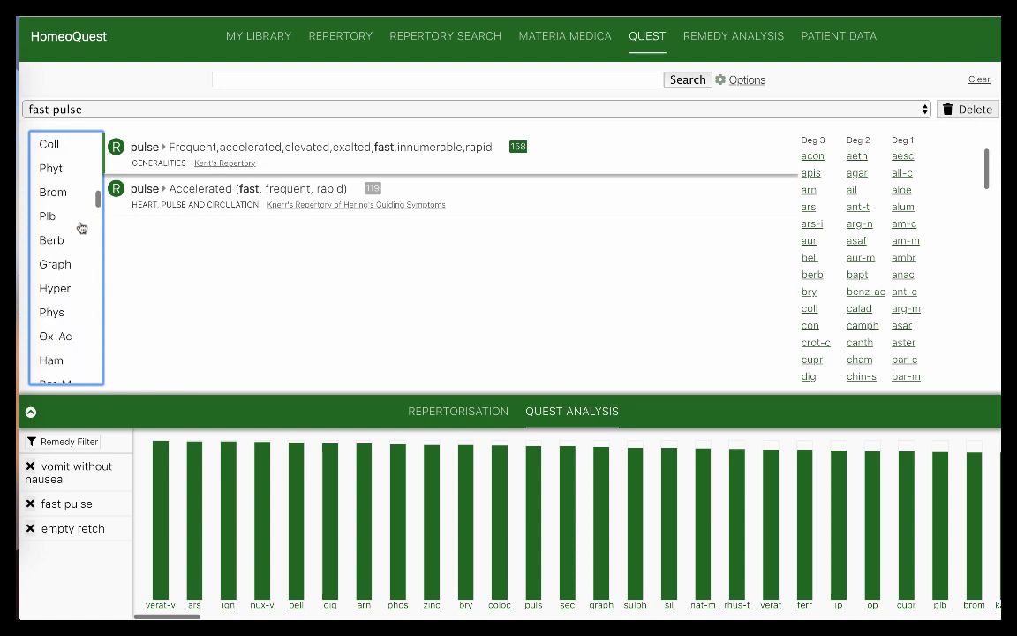
pyautogui.scroll(5, 81, 228)
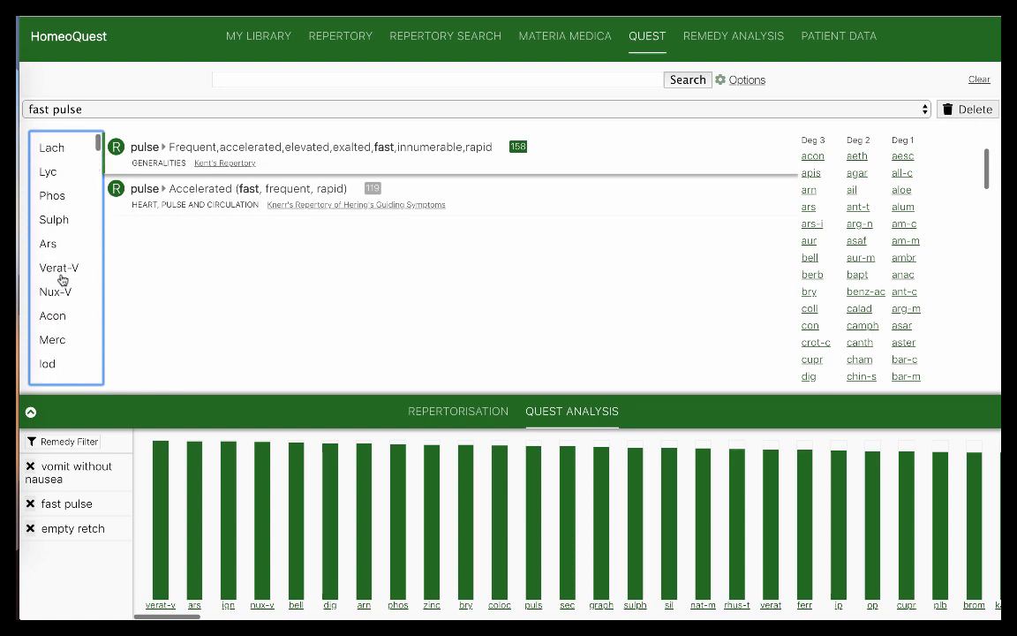
pyautogui.click(60, 275)
pyautogui.scroll(-1, 232, 276)
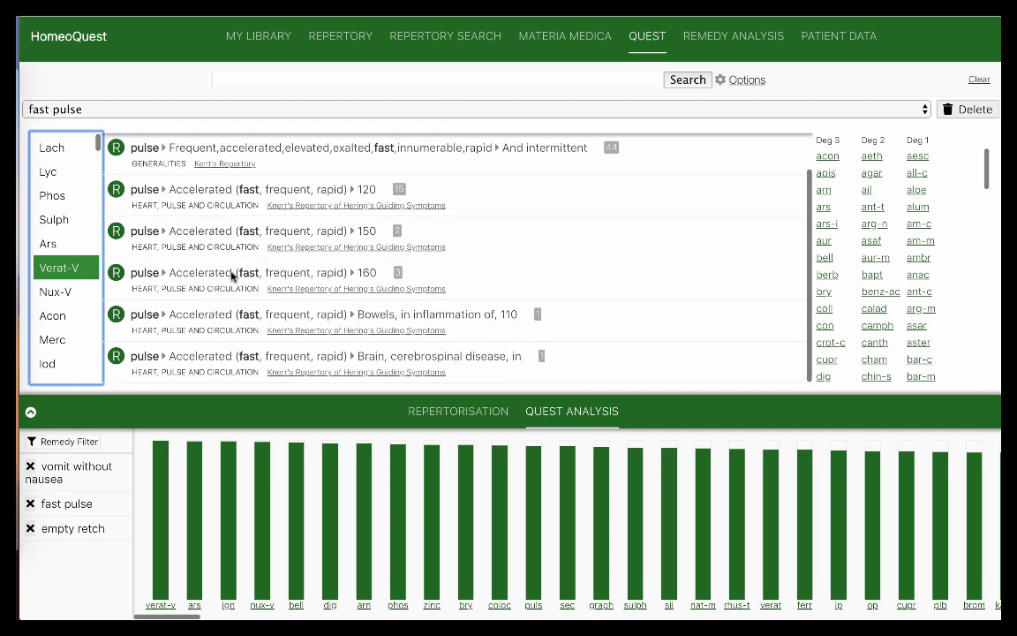
pyautogui.scroll(1, 234, 276)
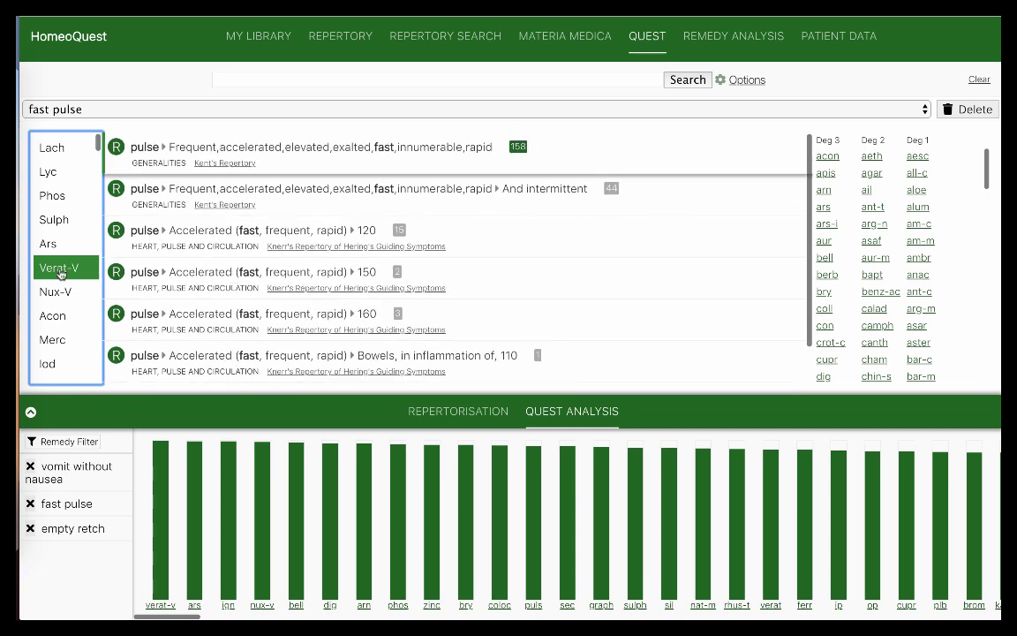
pyautogui.scroll(-5, 60, 318)
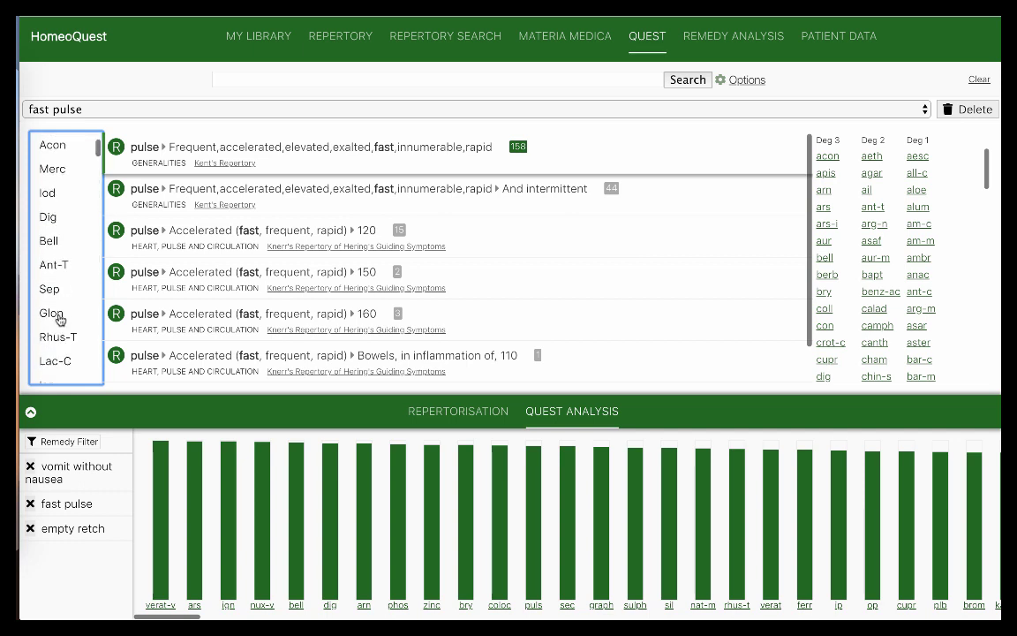
pyautogui.scroll(5, 61, 313)
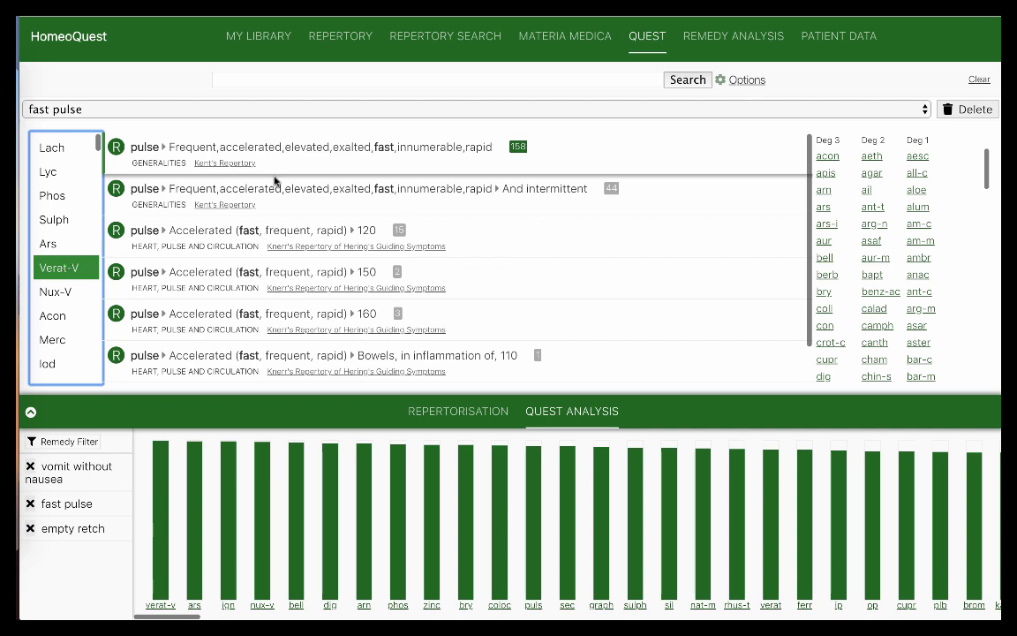
pyautogui.click(464, 410)
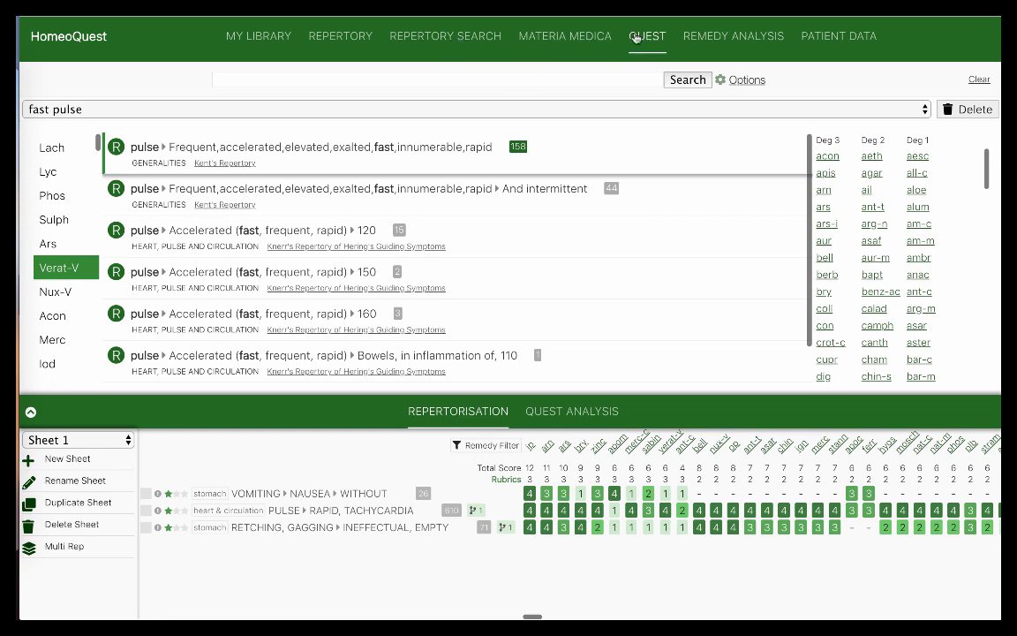
# Step: Switch to the 'empty retch' query and compare Ip's rubrics before settling on Verat-V's matches
pyautogui.click(501, 109)
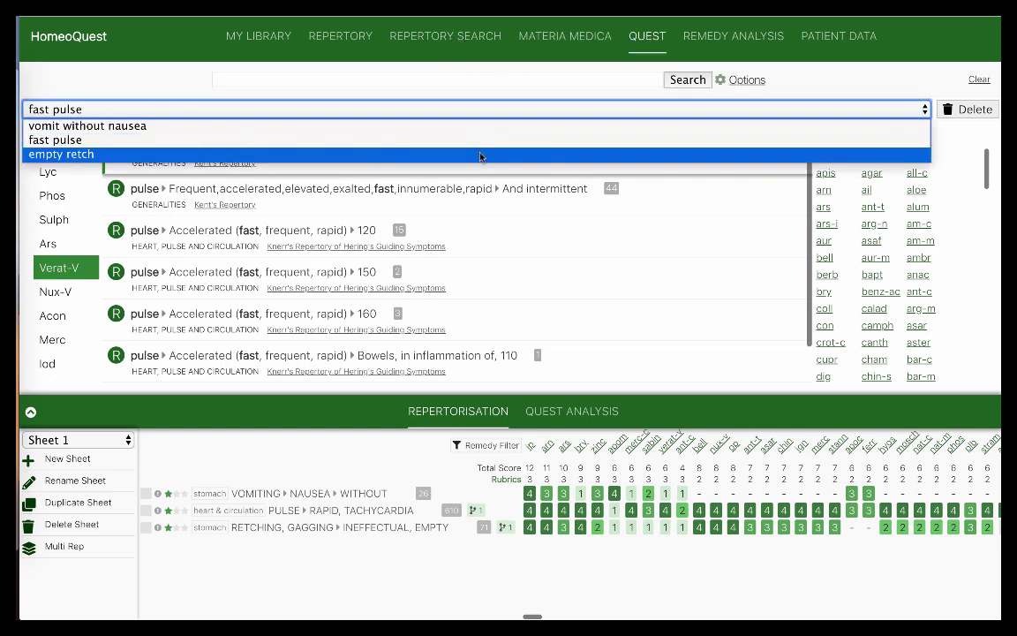
pyautogui.click(481, 155)
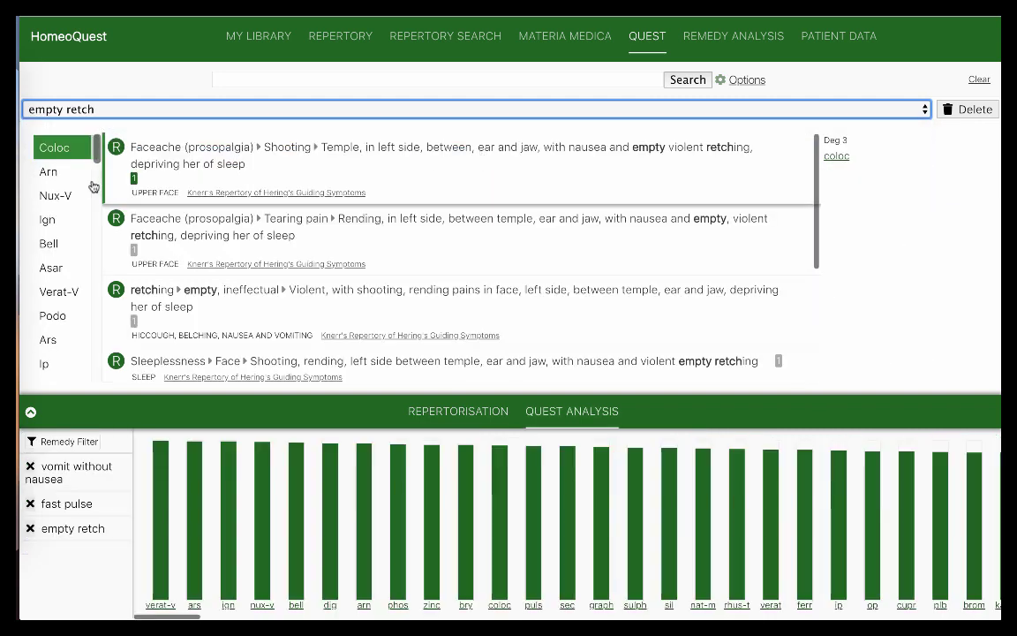
pyautogui.click(60, 294)
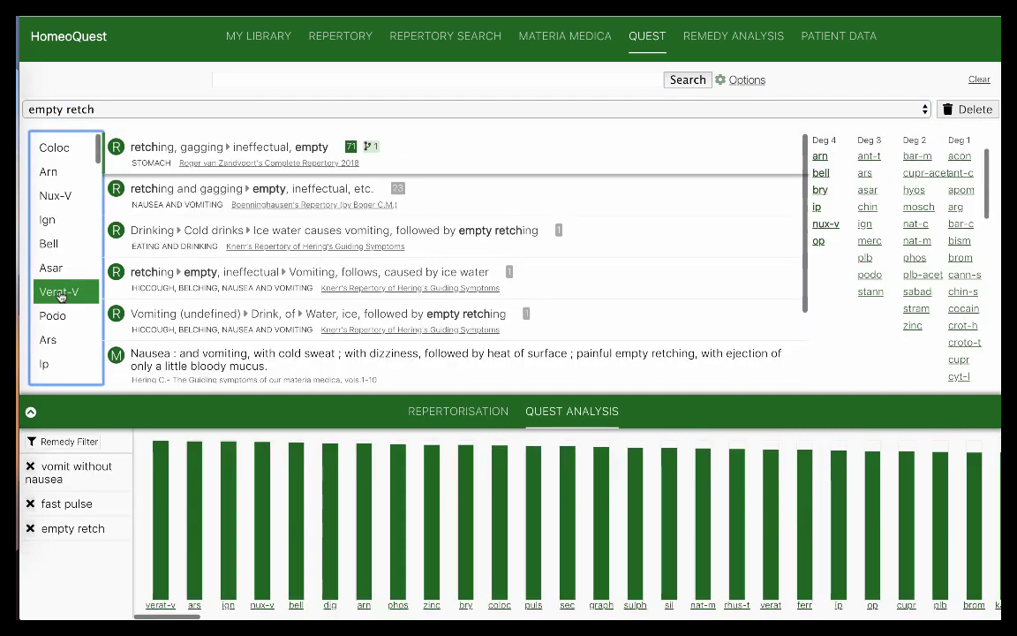
pyautogui.click(51, 366)
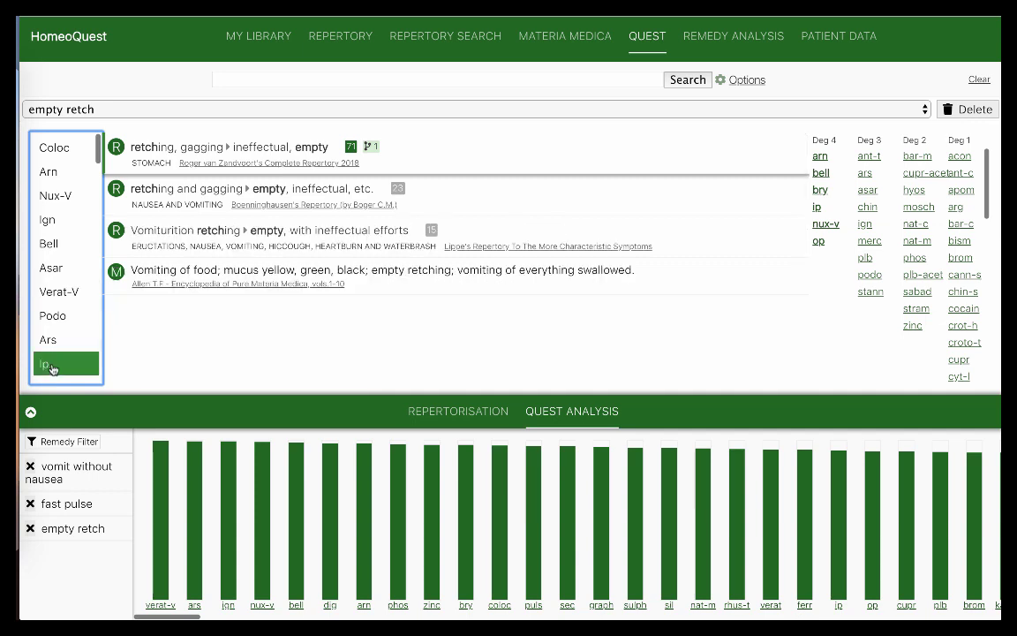
pyautogui.click(71, 290)
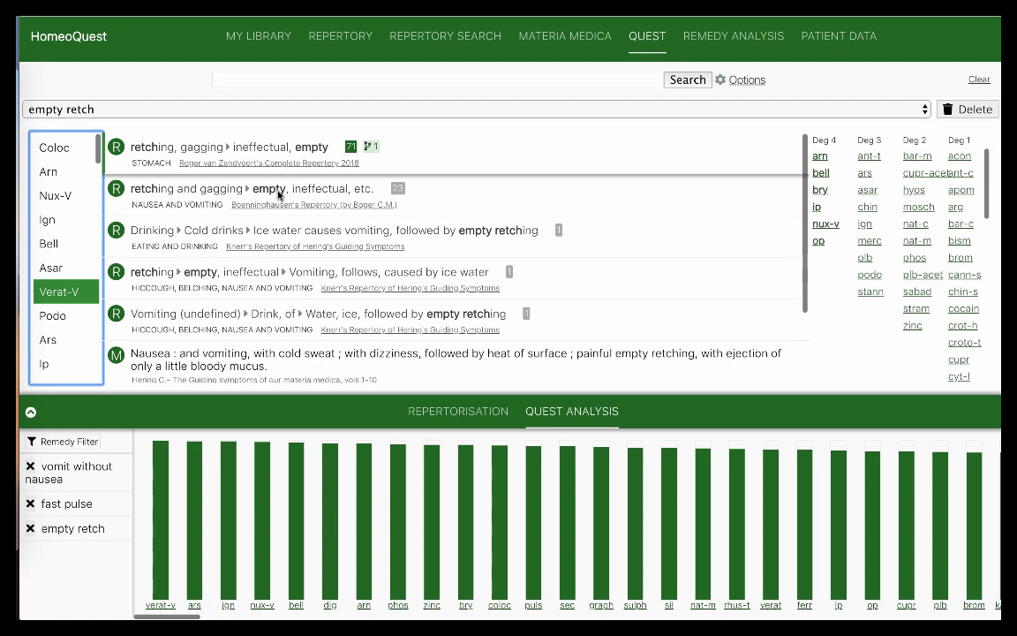
# Step: Compare Ip's empty retch rubrics against Verat-V's, then show the repertorisation grid ranking Ip 12, Arn 11, Ars 10
pyautogui.scroll(-3, 287, 256)
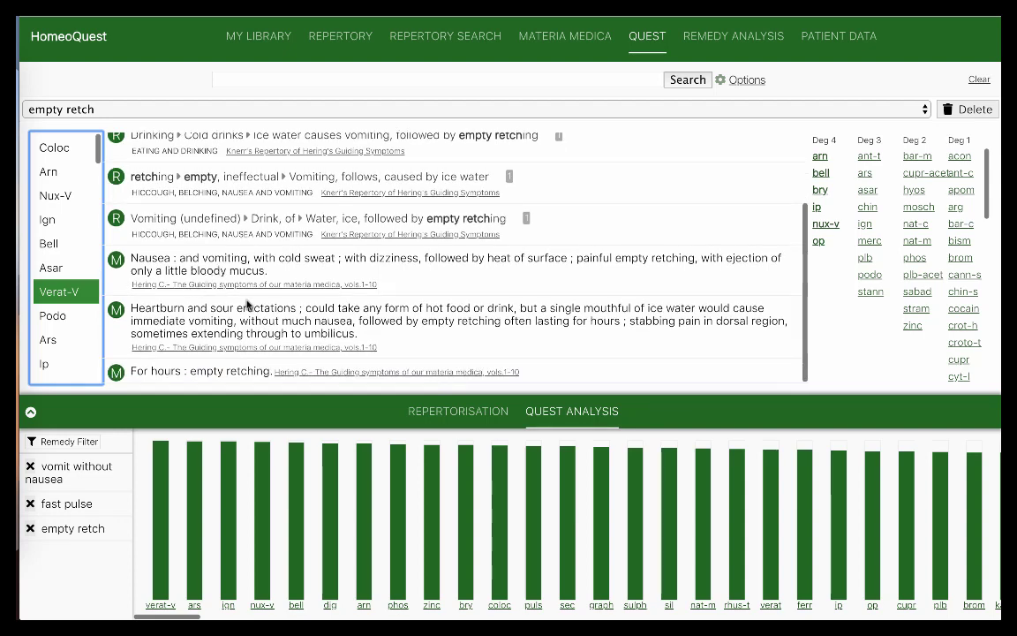
pyautogui.click(49, 365)
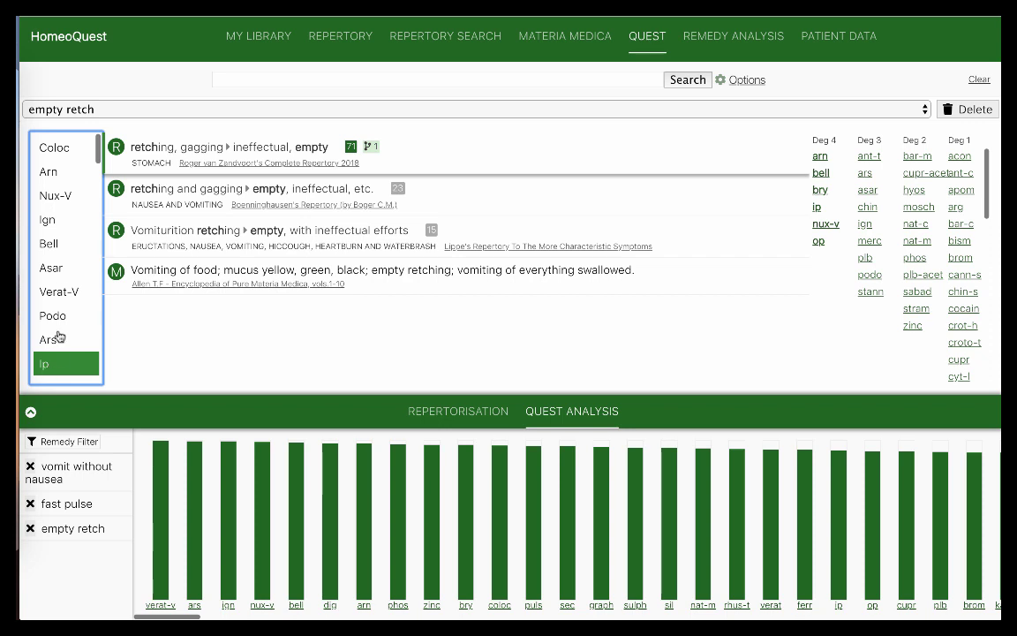
pyautogui.click(55, 292)
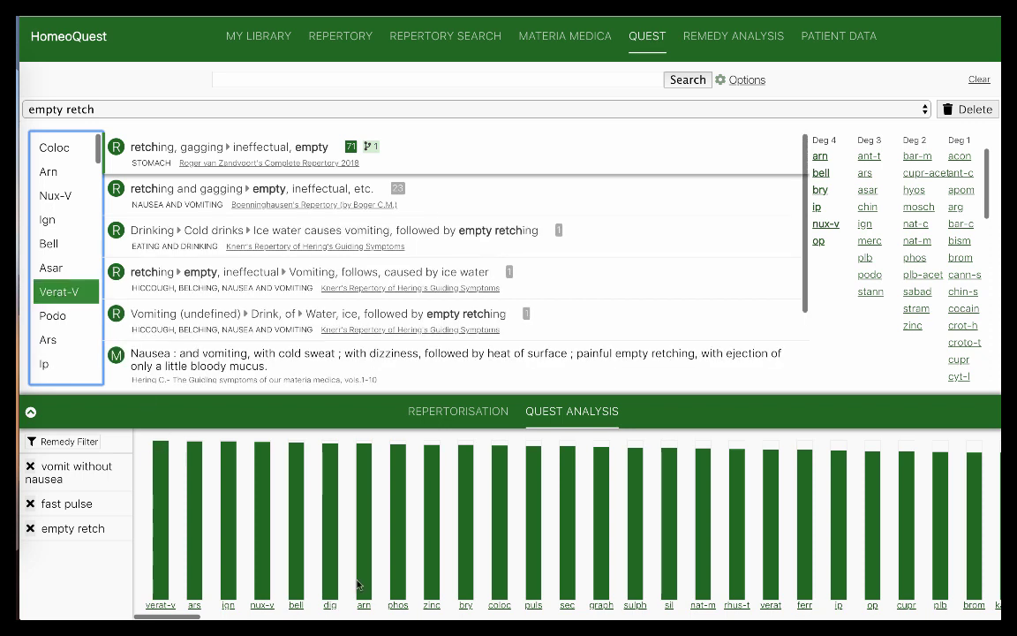
pyautogui.click(468, 422)
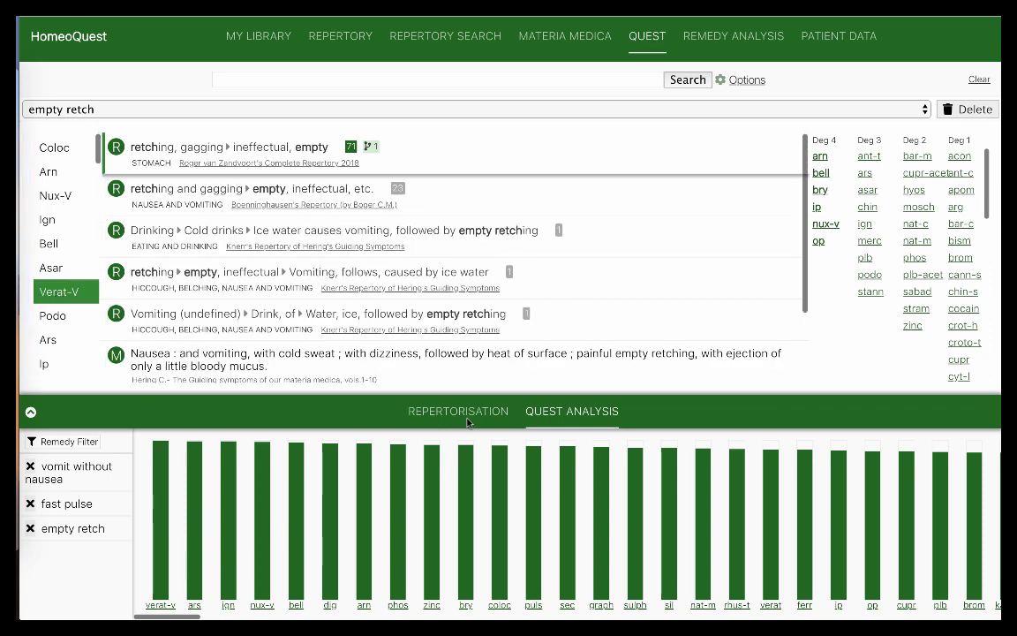
pyautogui.click(468, 412)
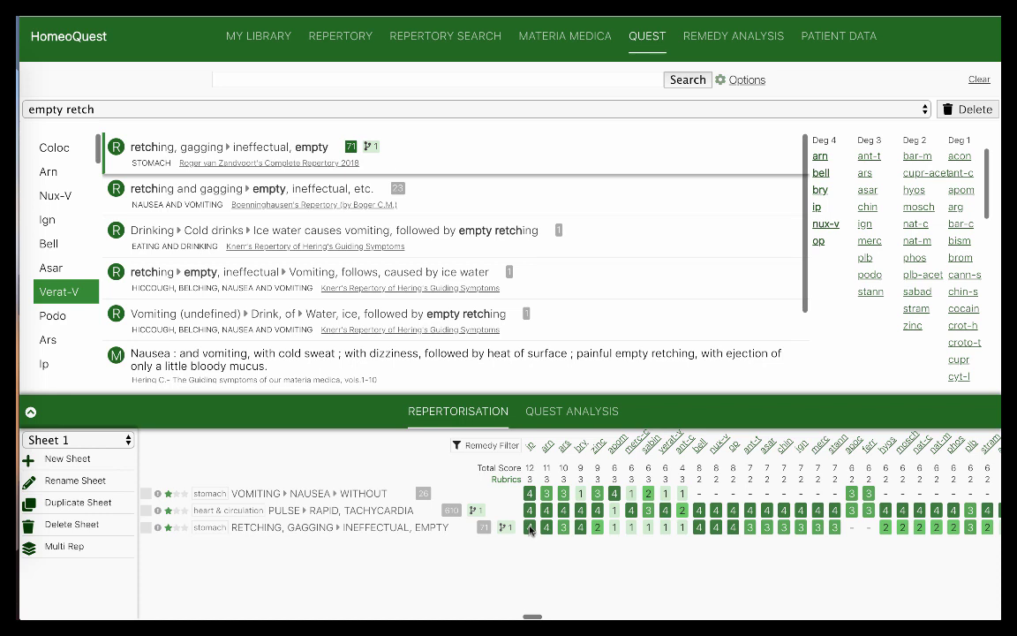
# Step: Switch between Quest Analysis and the repertorisation grid, ending on the bar chart led by Verat-V, Ars, Ign, Nux-V
pyautogui.click(579, 416)
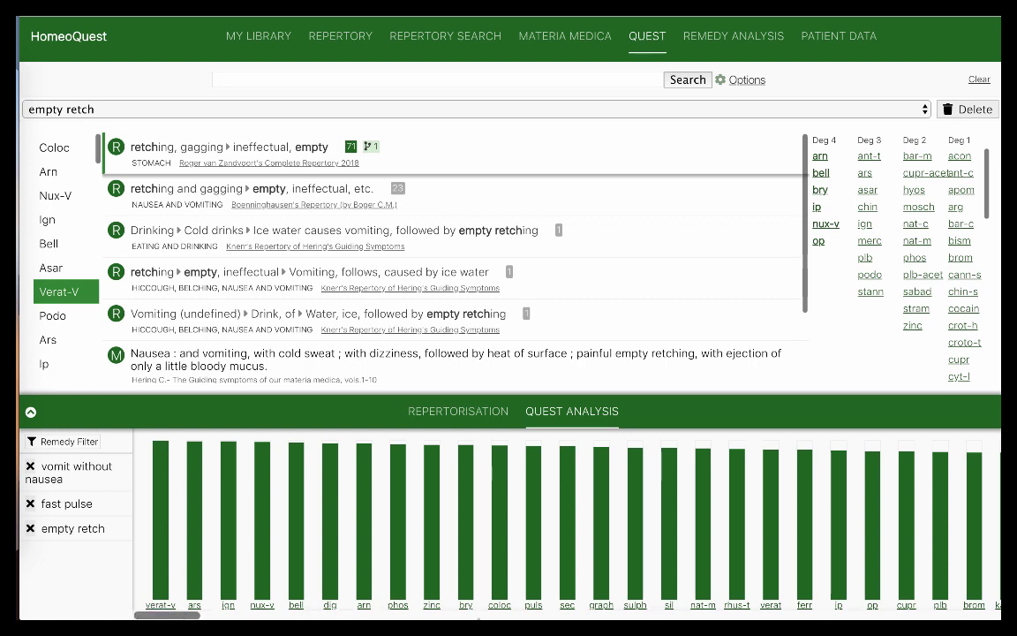
pyautogui.click(503, 412)
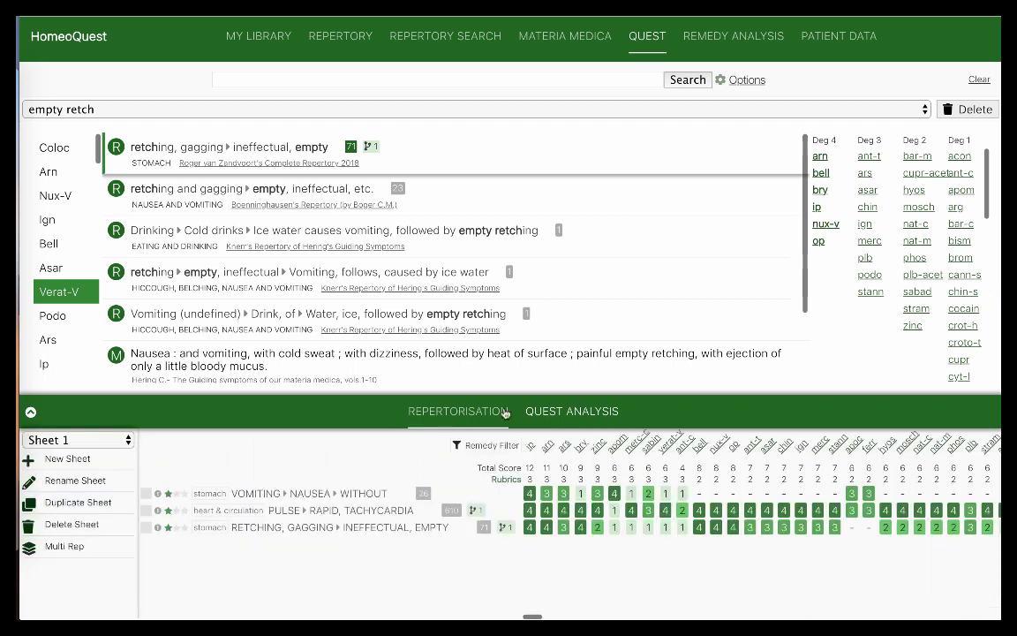
pyautogui.click(562, 412)
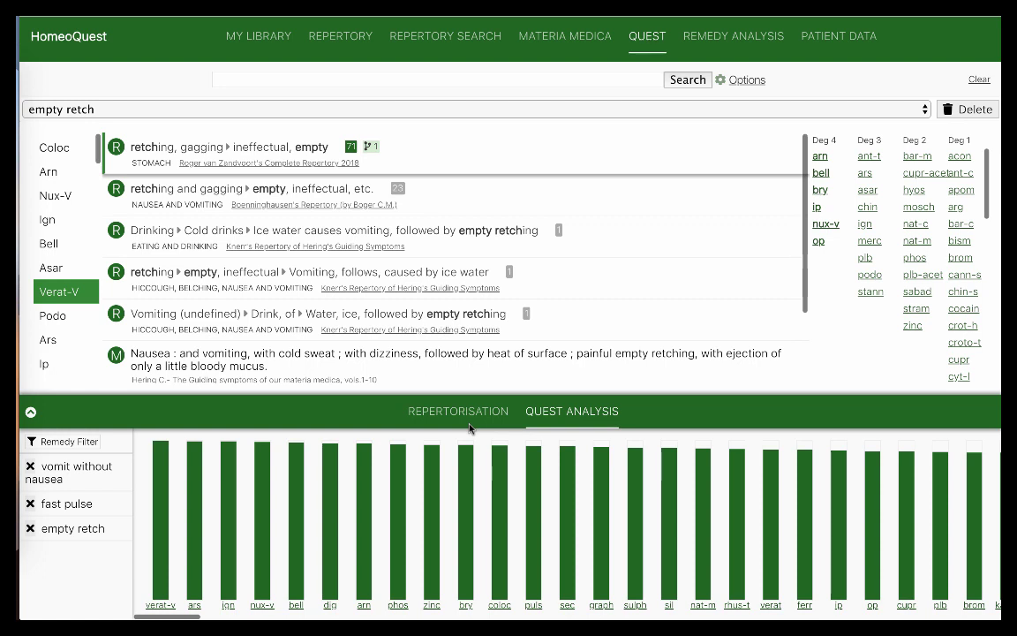
pyautogui.click(549, 112)
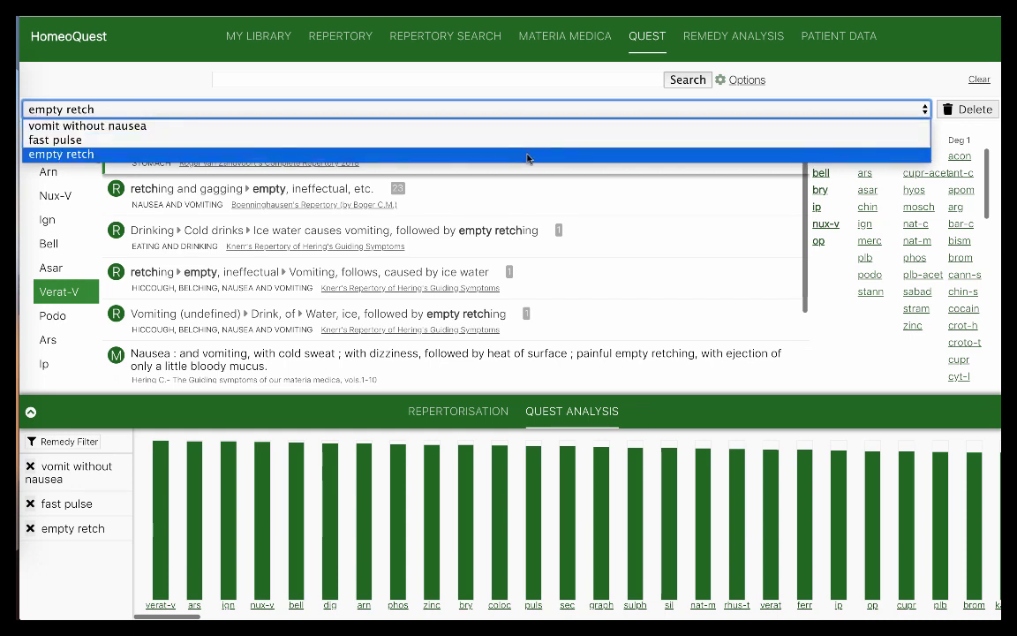
pyautogui.click(573, 91)
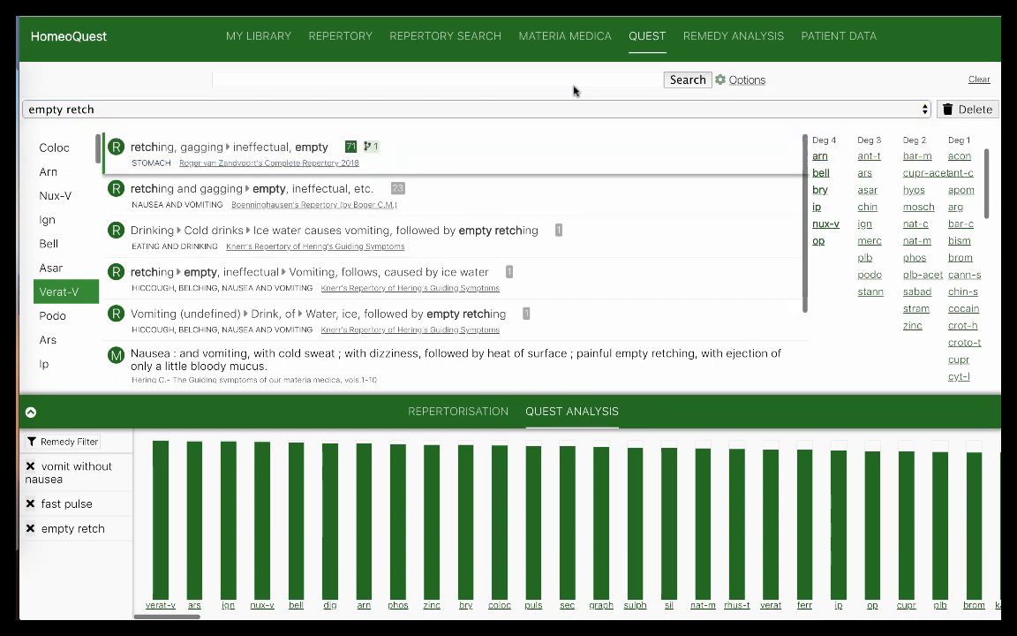